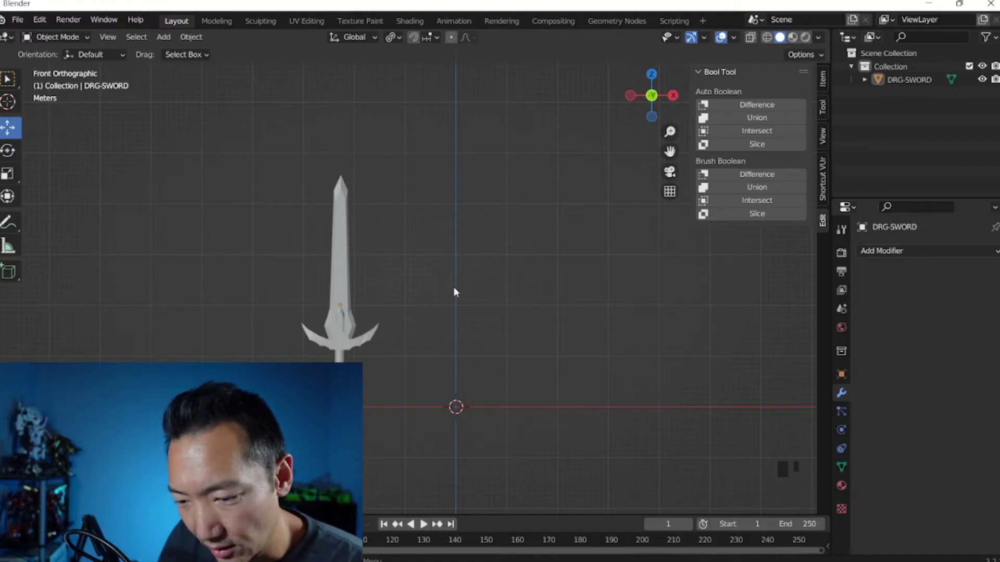
- Select and then deselect the existing sword in the viewport
left_click(328, 298)
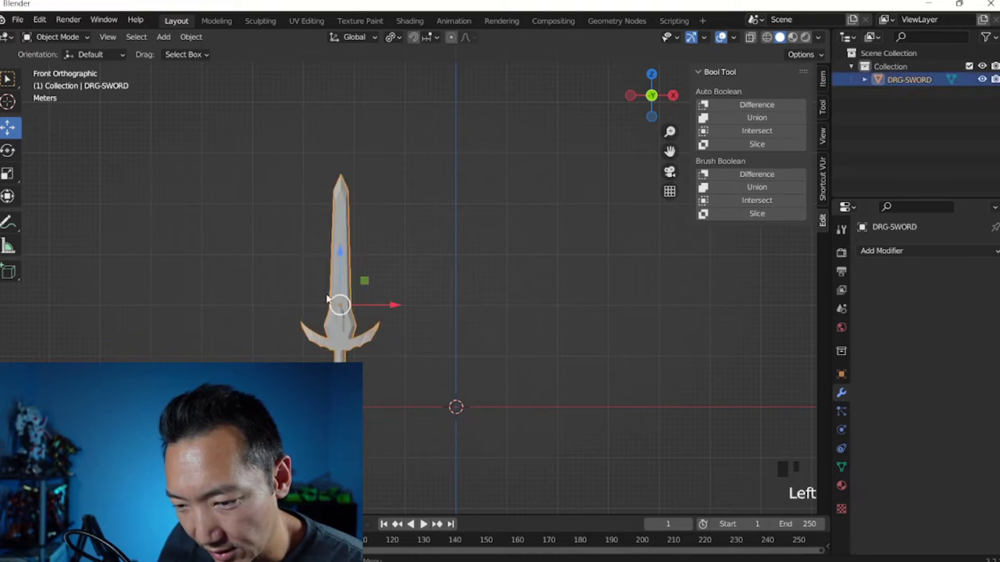
left_click(388, 280)
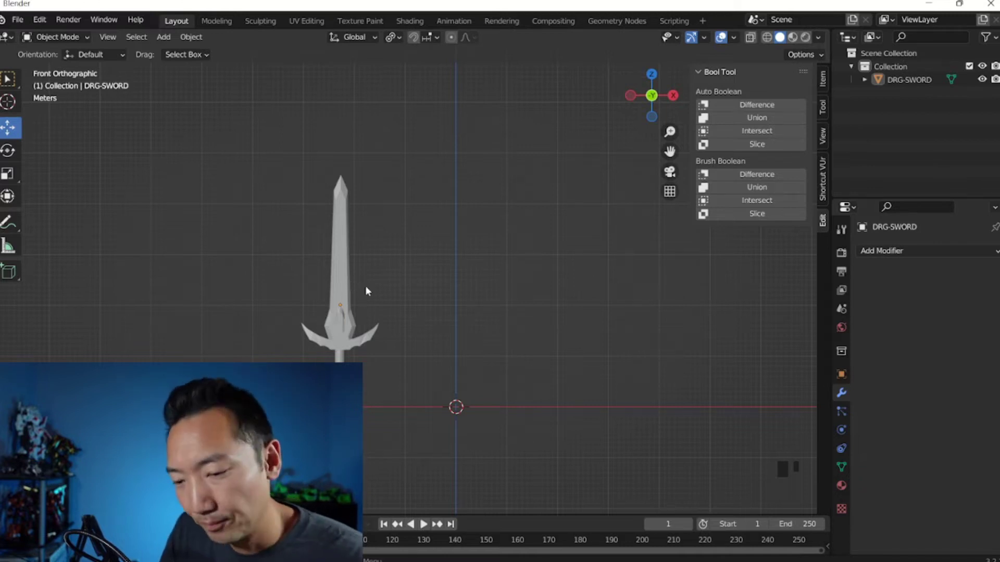
double_click(367, 286)
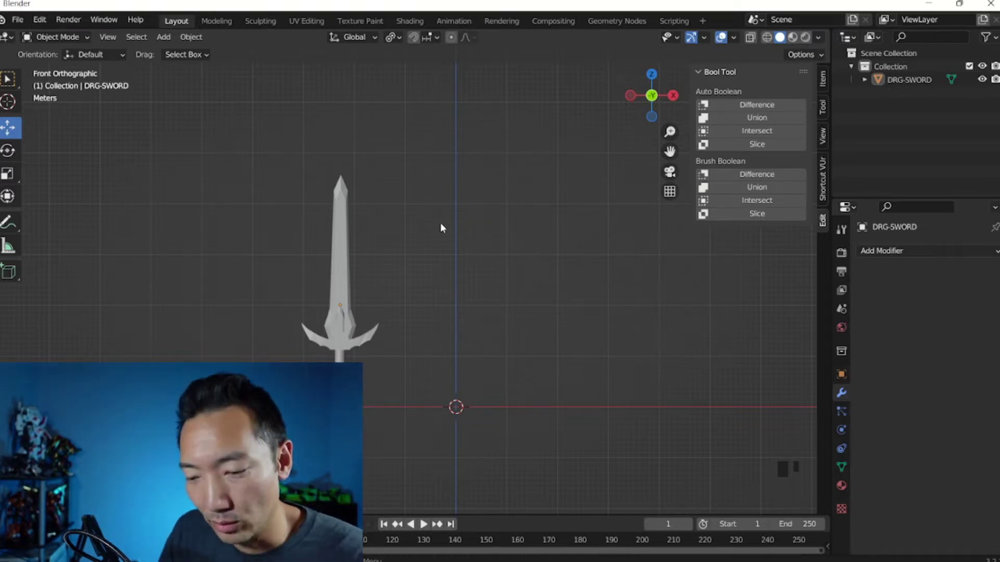
- Add a plane rotated 90° about X, raise and enlarge it above the origin, and apply its scale
left_click(164, 42)
left_click(269, 51)
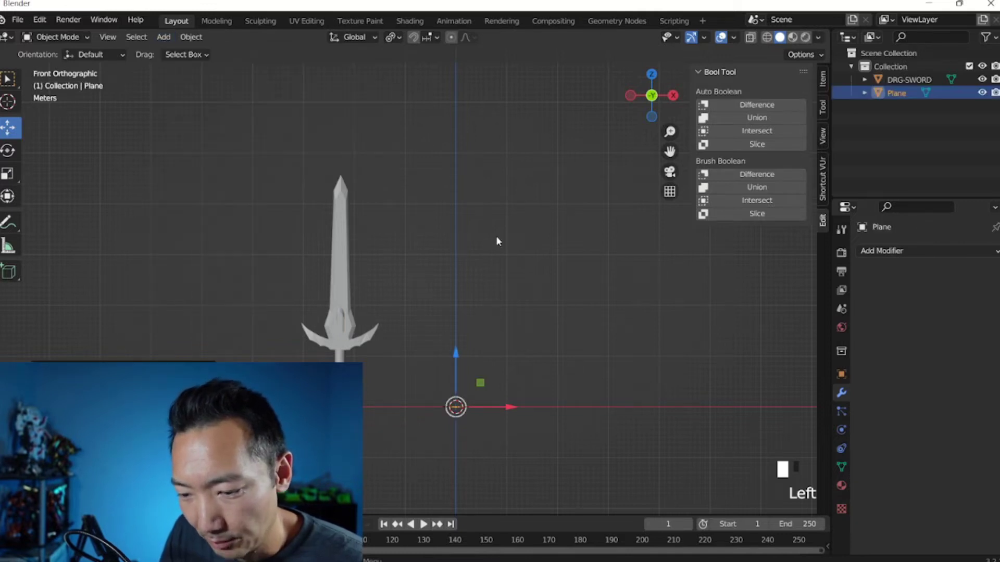
type("rx")
type("90")
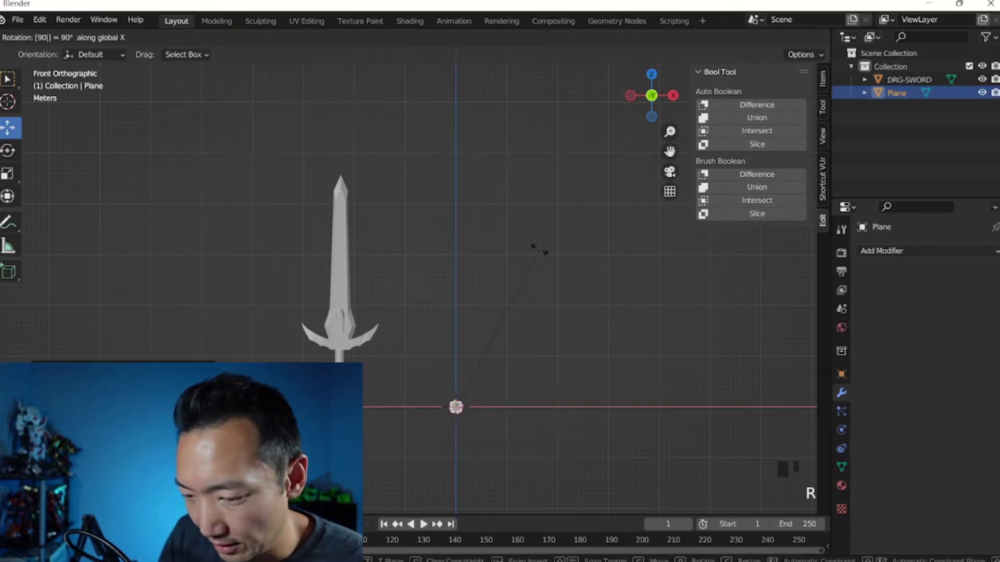
key("Return")
left_click_drag(458, 353, 453, 286)
key("s")
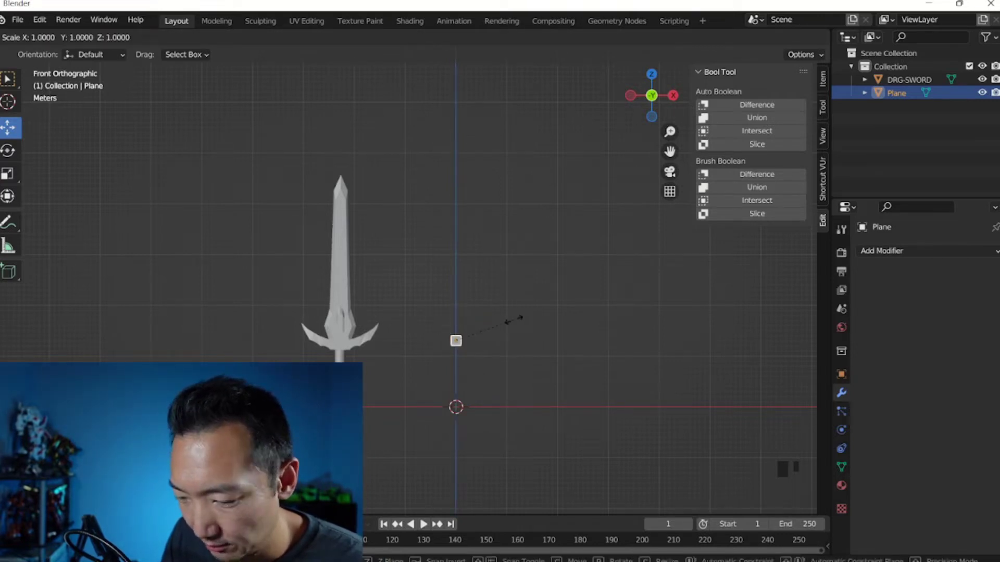
left_click(513, 322)
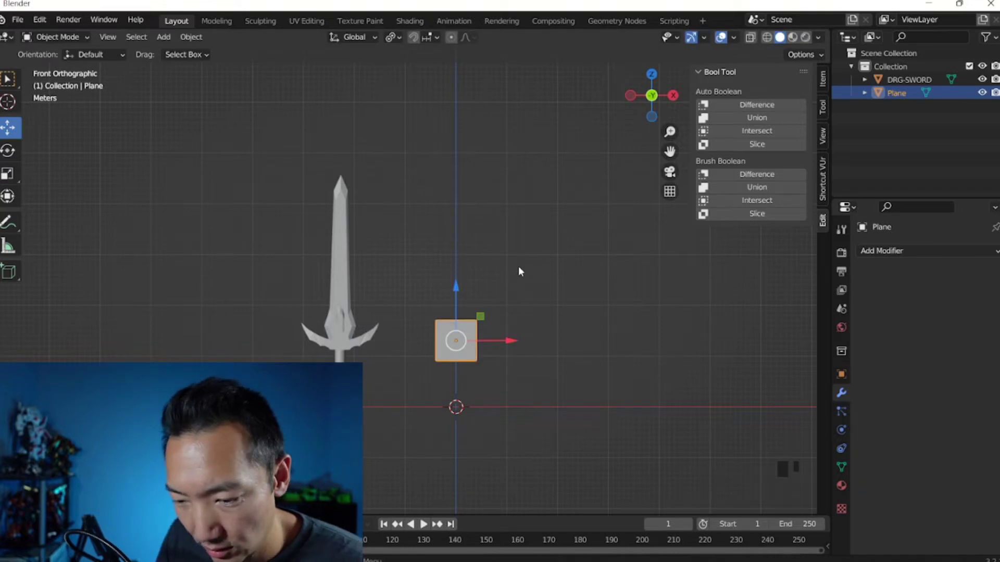
left_click_drag(457, 289, 460, 307)
key("ctrl+a")
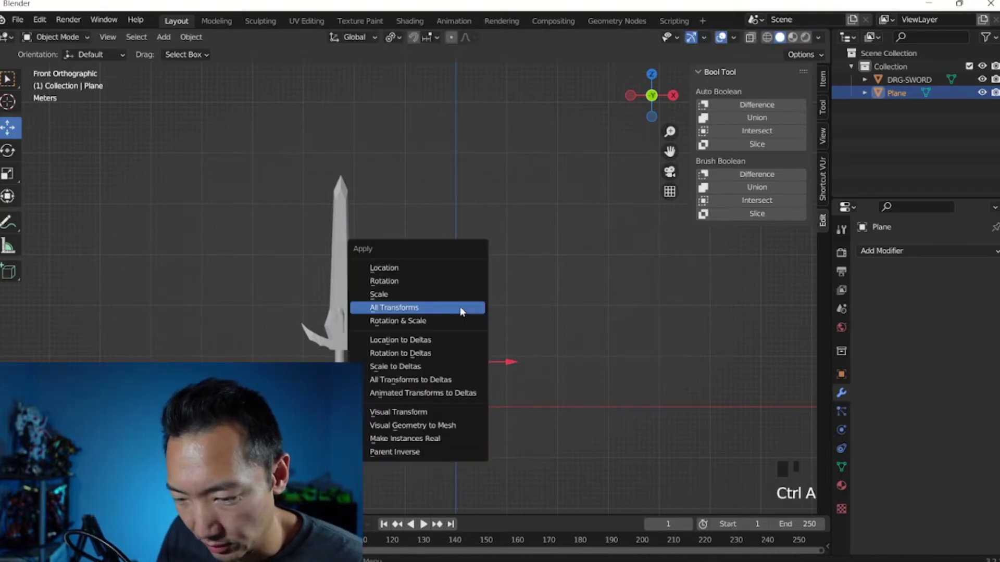
left_click(431, 293)
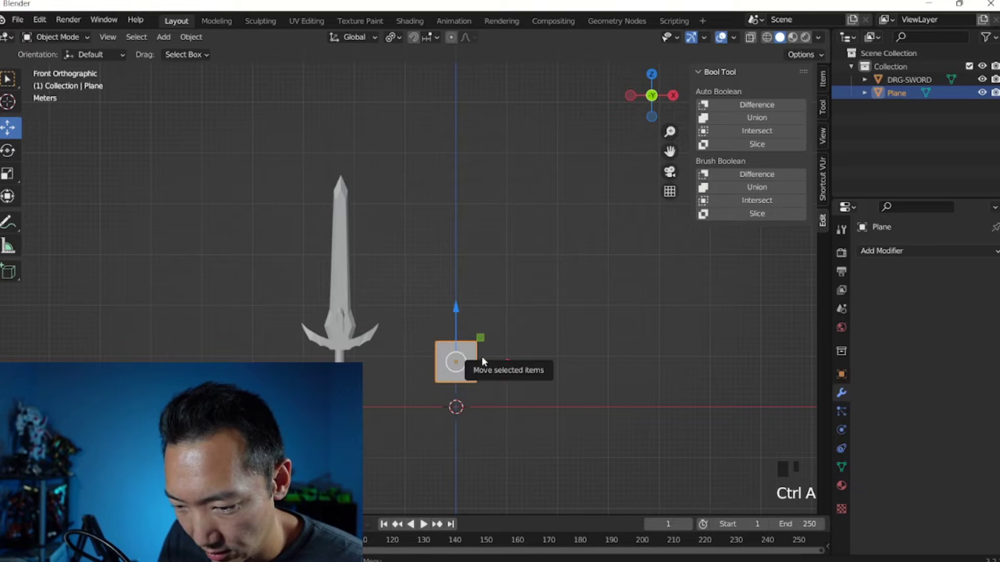
- In vertex edit mode, delete the plane's left-edge vertices so only one edge remains
key("Tab")
middle_click_drag(510, 373, 502, 286, "shift")
scroll(488, 251, "up", 7)
middle_click_drag(487, 251, 443, 271, "shift")
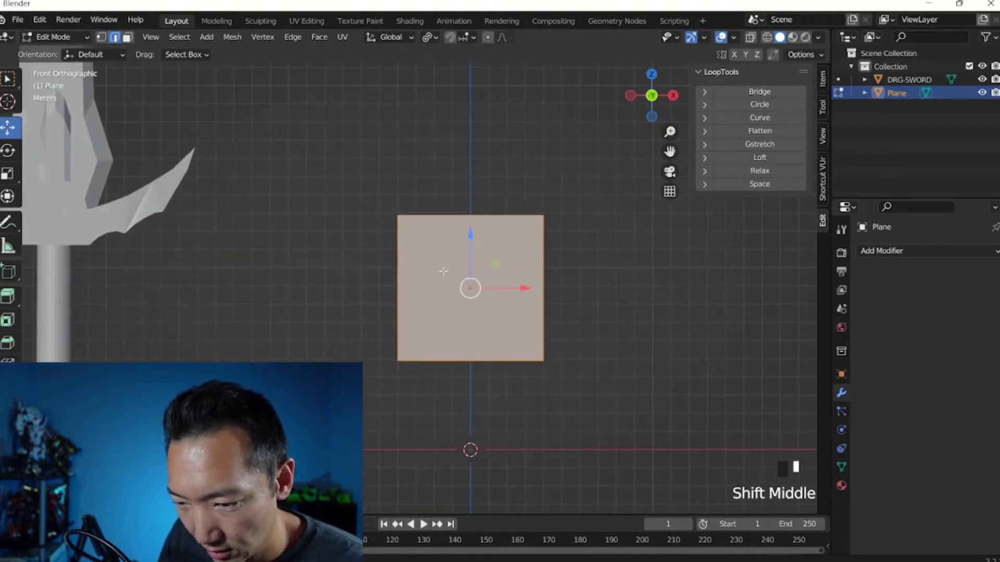
left_click(101, 36)
left_click_drag(314, 160, 411, 339)
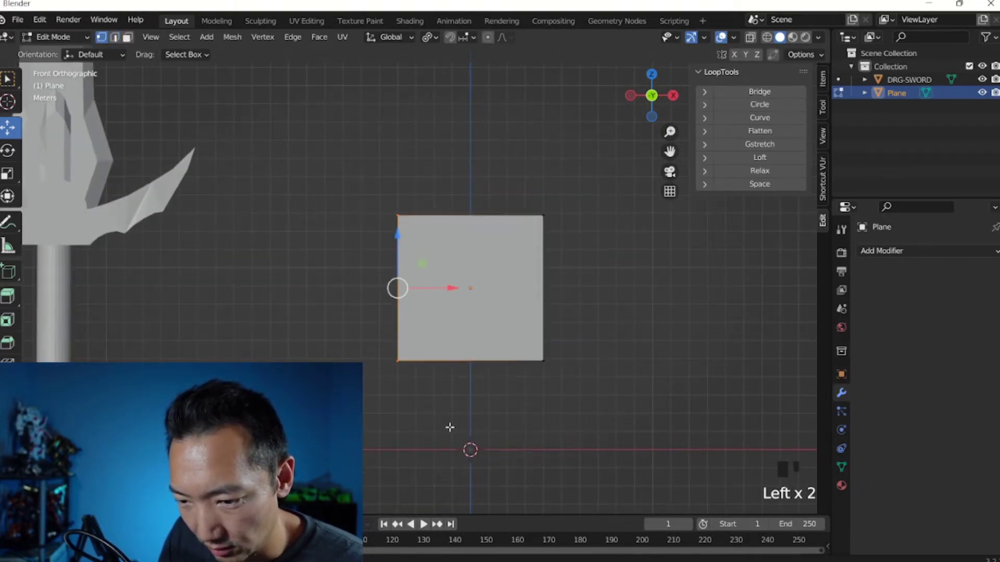
key("x")
left_click(409, 402)
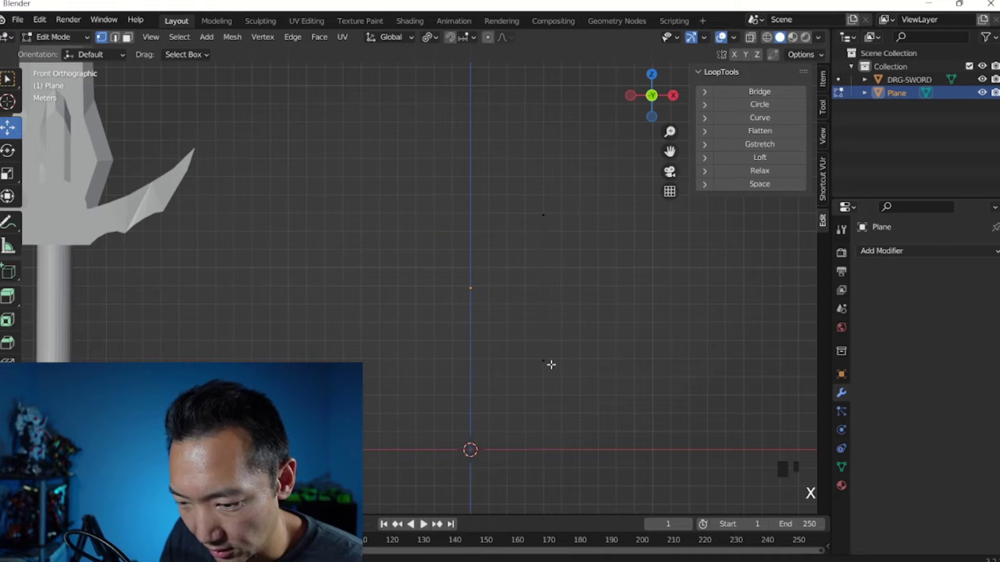
- Add a Mirror modifier to the plane and lower it along Z to the ground line
key("Tab")
left_click(880, 251)
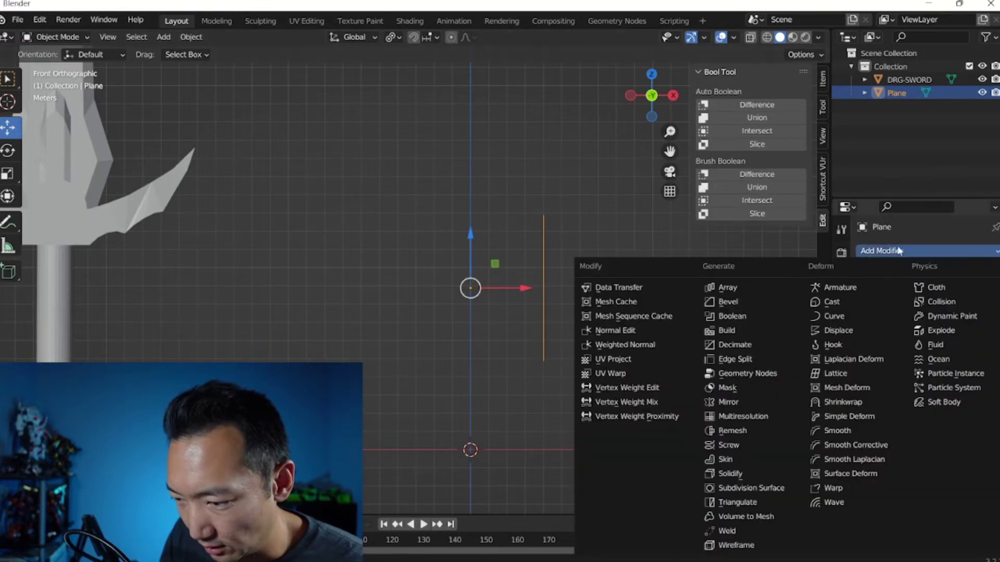
left_click(734, 398)
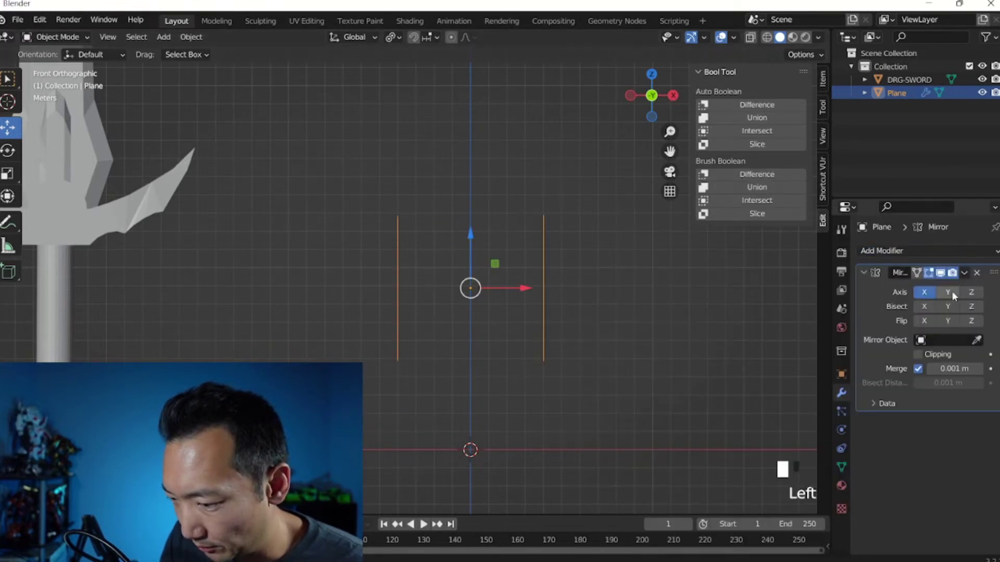
key("Tab")
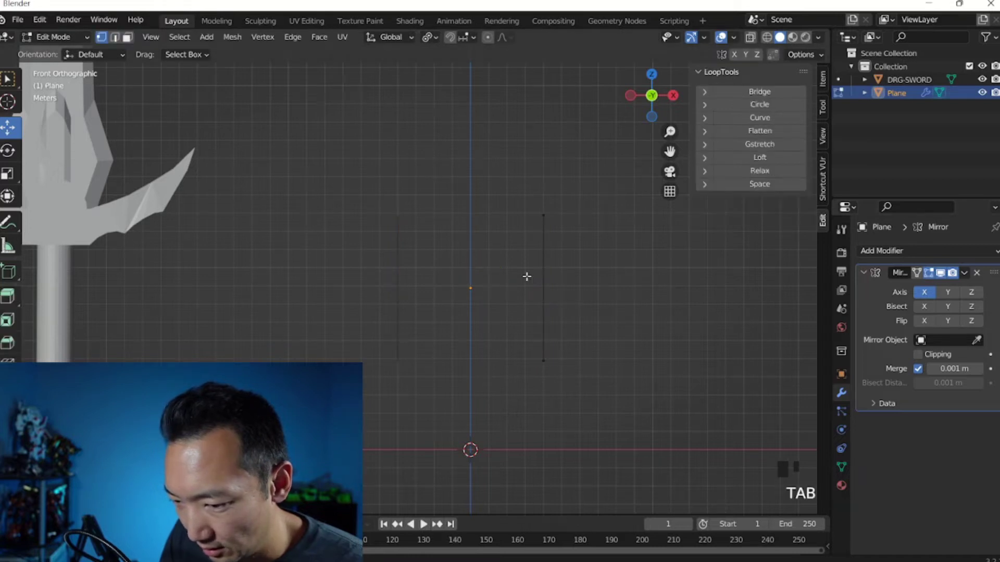
key("Tab")
left_click_drag(471, 242, 481, 326)
- Enable mirror clipping and extrude the bottom vertex to the centre line
key("Tab")
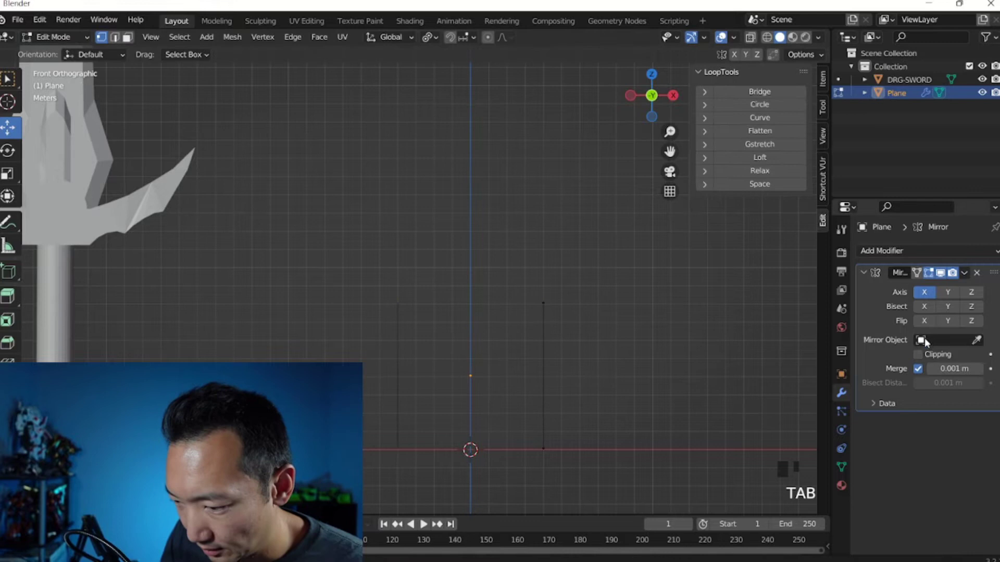
left_click(917, 355)
left_click(544, 448)
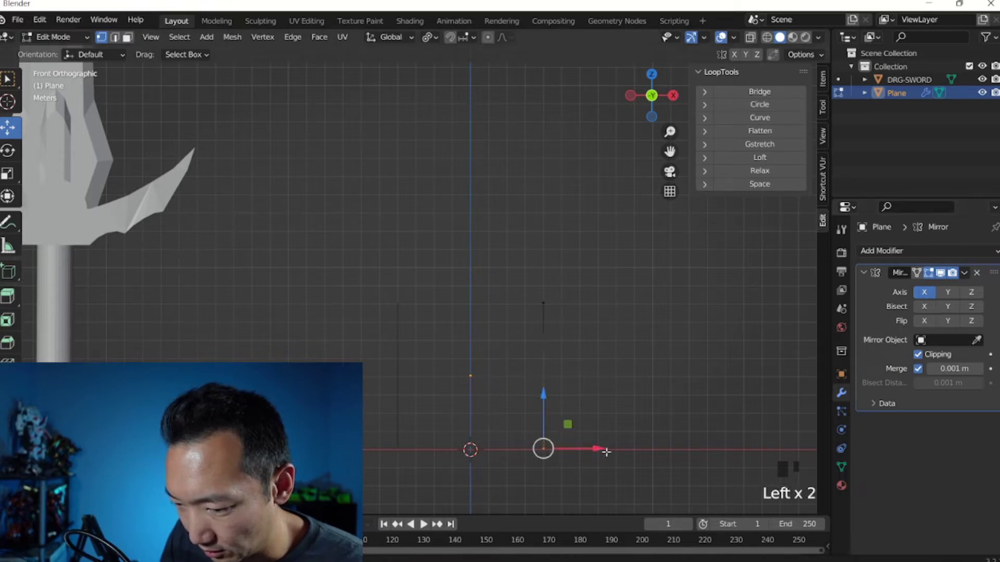
key("e")
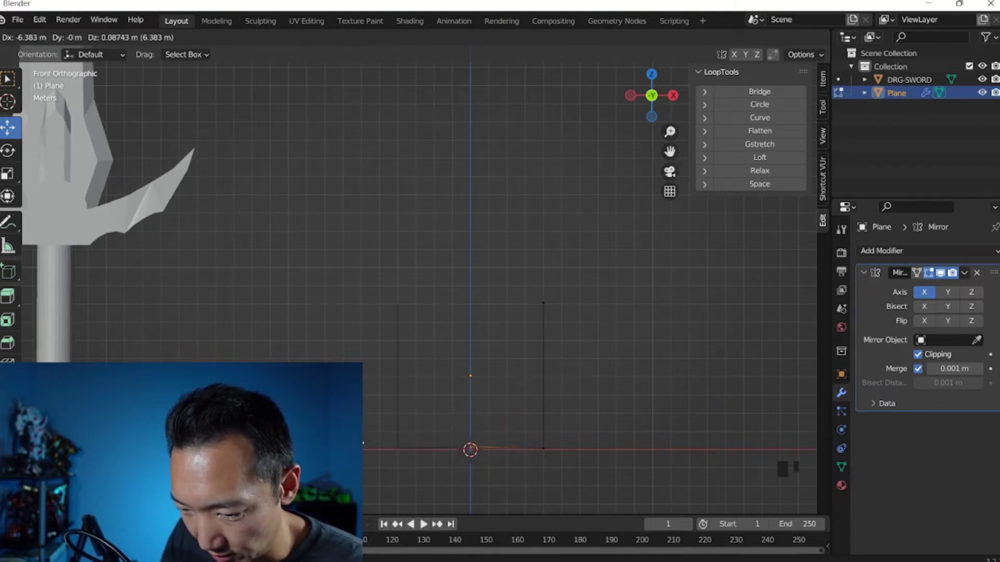
key("Escape")
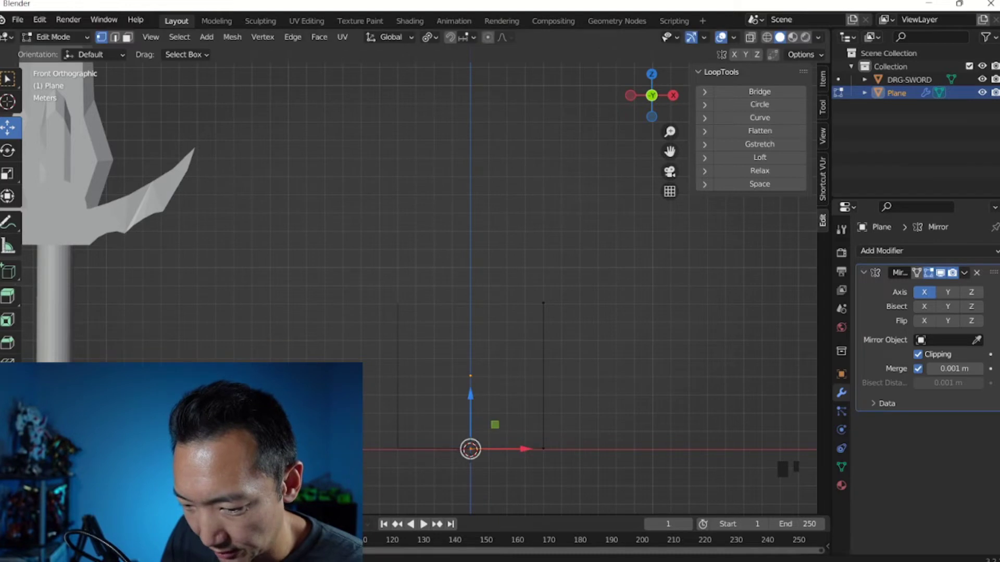
left_click(548, 288)
scroll(548, 287, "down", 6)
middle_click_drag(547, 241, 462, 180, "shift")
scroll(457, 247, "up", 2)
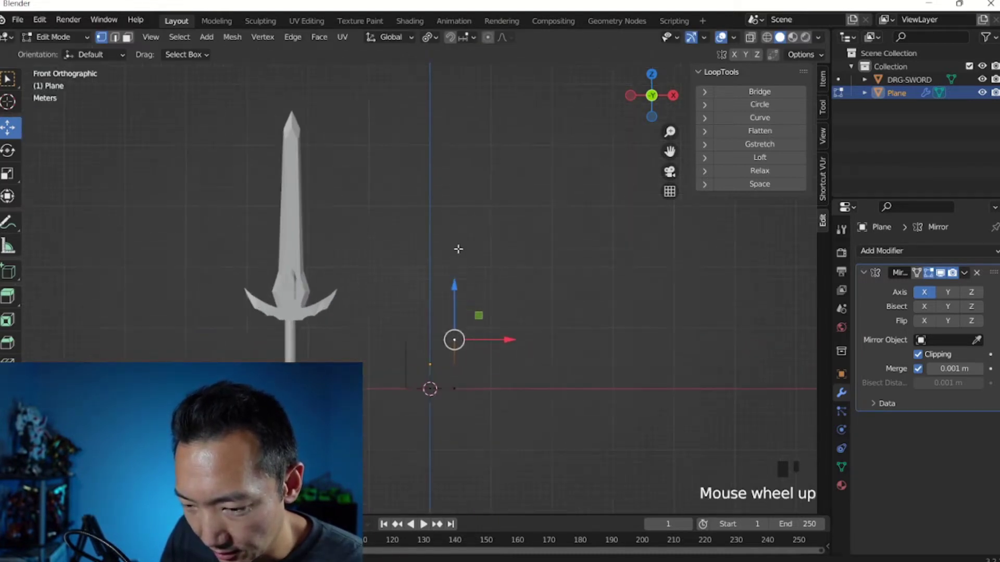
- Lift the half-outline up along Z and return to vertex editing
key("Tab")
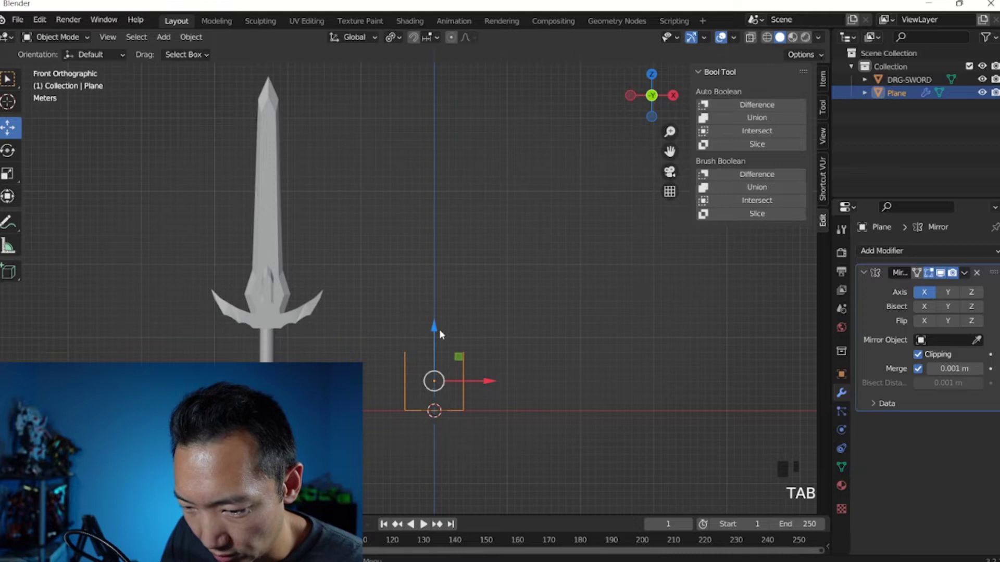
left_click_drag(439, 329, 432, 228)
key("Tab")
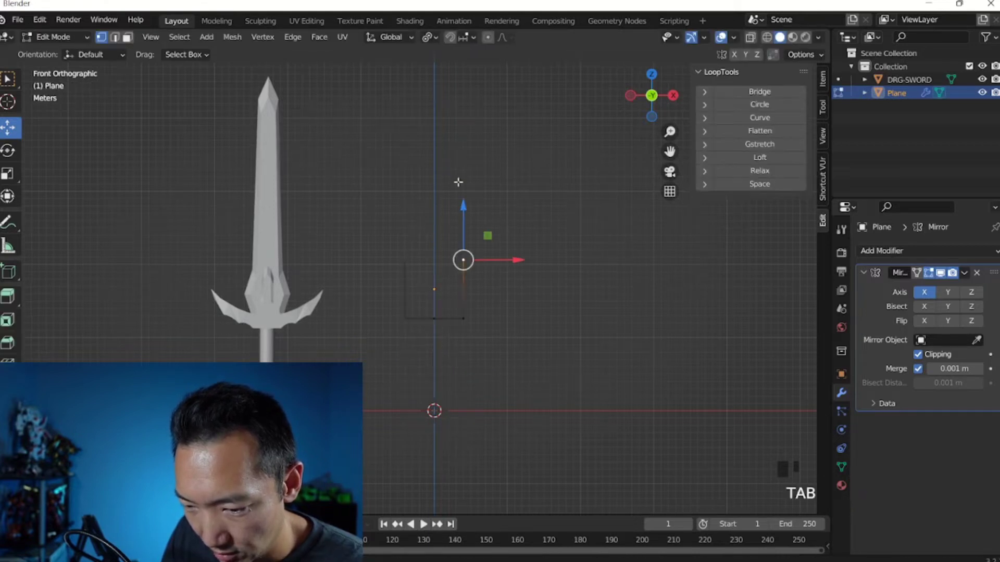
middle_click_drag(458, 182, 463, 270, "shift")
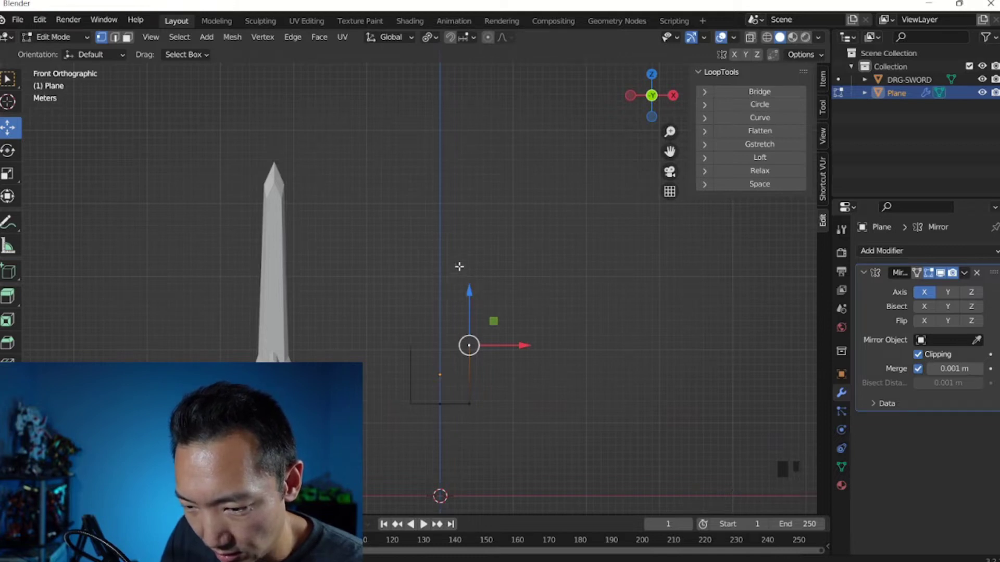
- Extrude four vertices upward, ending with a tip vertex on the centre line
key("e")
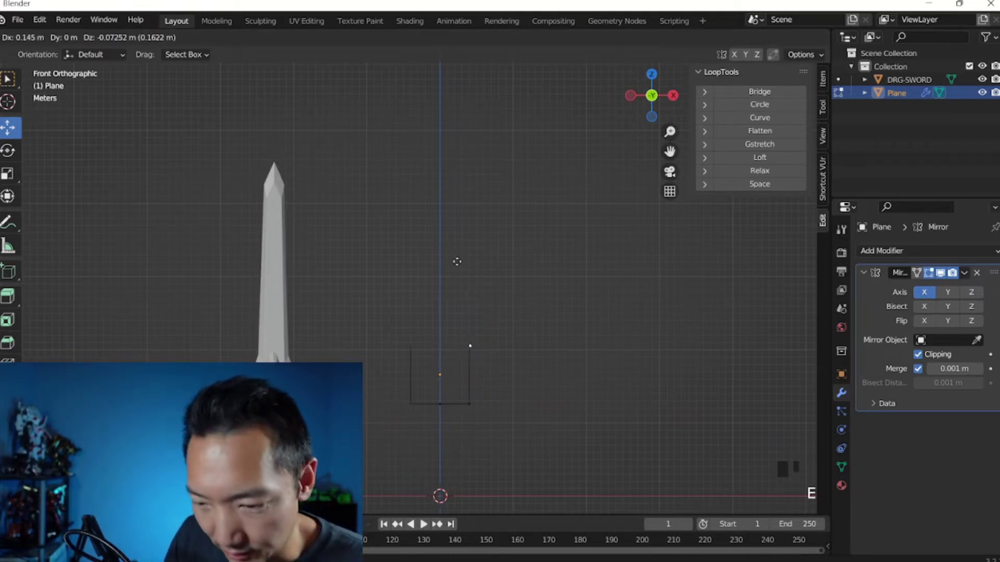
left_click(451, 192)
key("e")
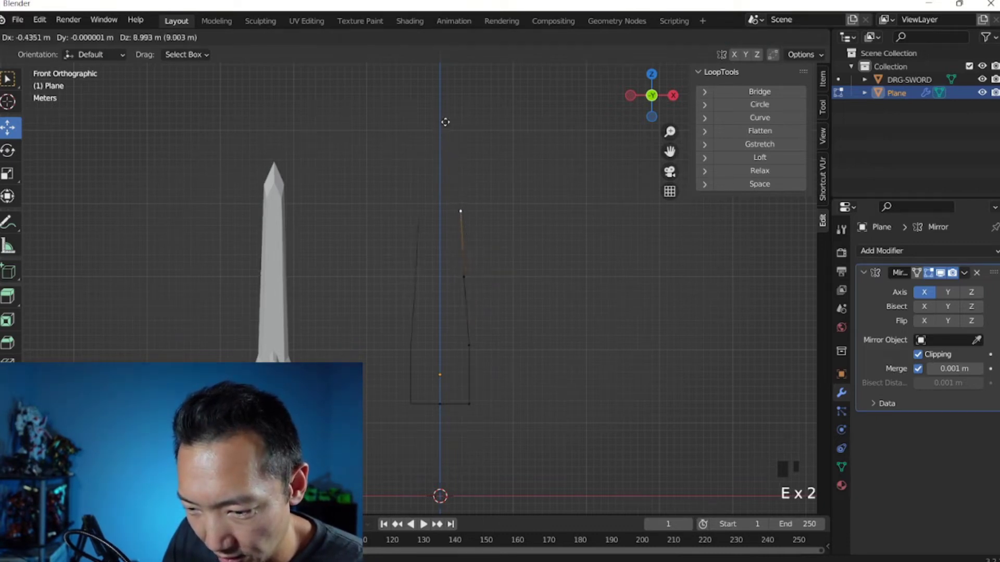
left_click(444, 117)
key("e")
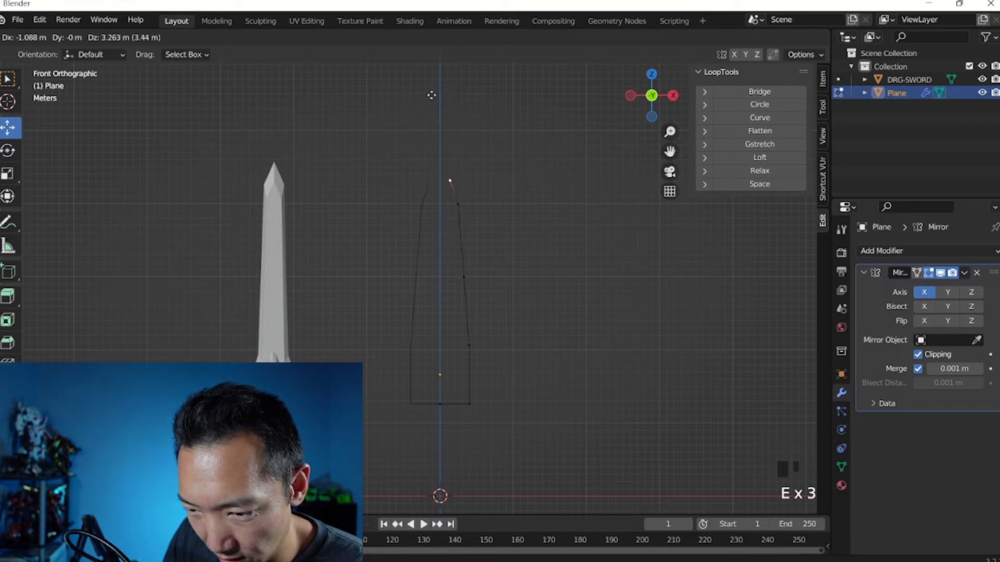
left_click(432, 94)
key("e")
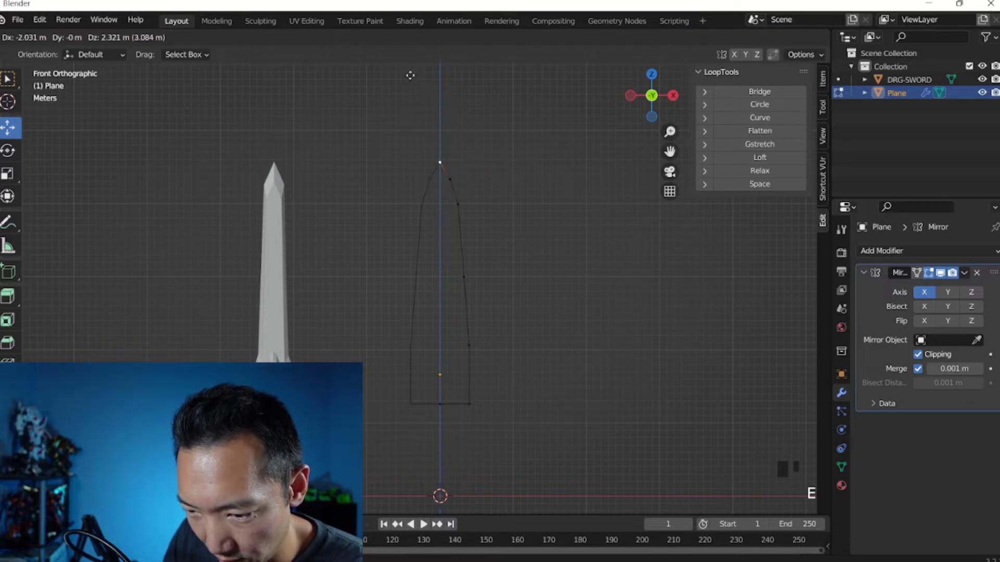
left_click(410, 75)
key("Tab")
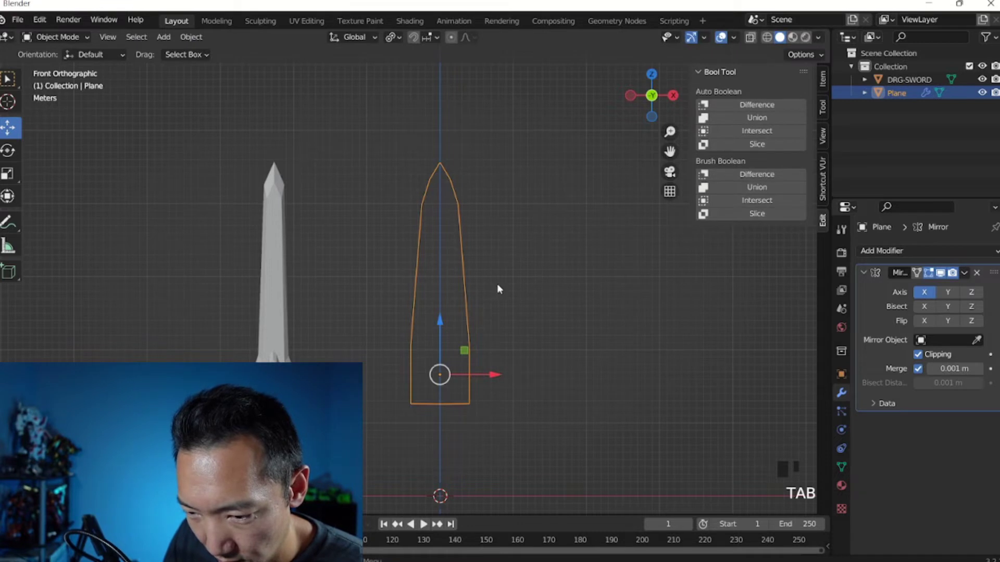
- Nudge three outline vertices inward along X so the blade tapers cleanly to the tip
key("Tab")
left_click(469, 345)
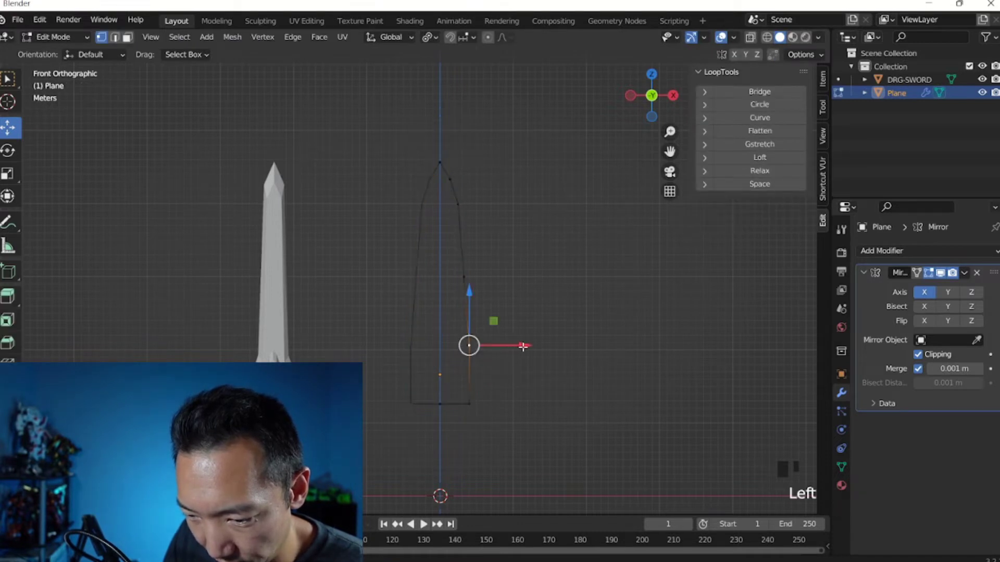
left_click_drag(522, 346, 519, 345)
key("Tab")
key("Tab")
left_click(482, 278)
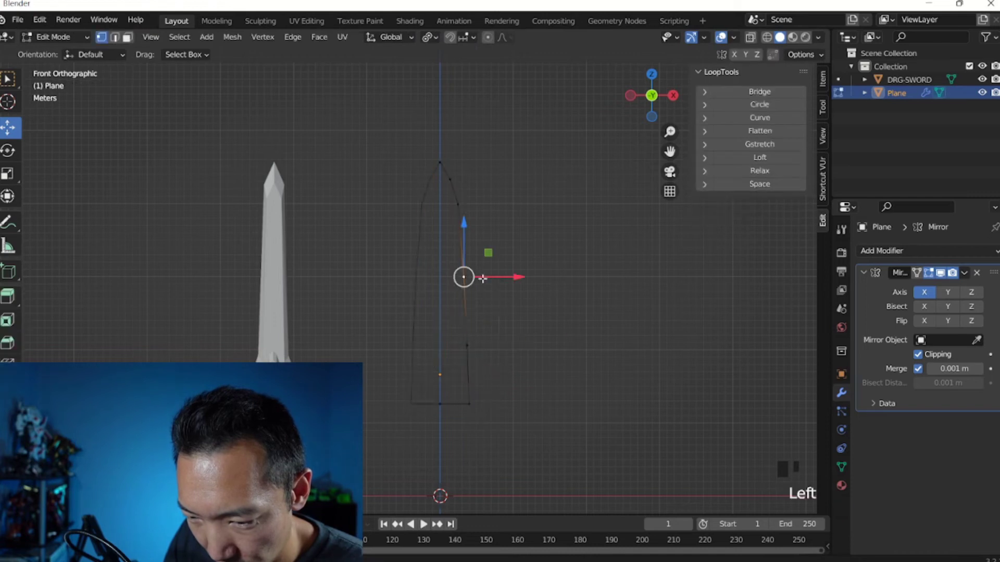
left_click(520, 278)
left_click_drag(518, 278, 516, 278)
key("Tab")
key("Tab")
left_click(461, 205)
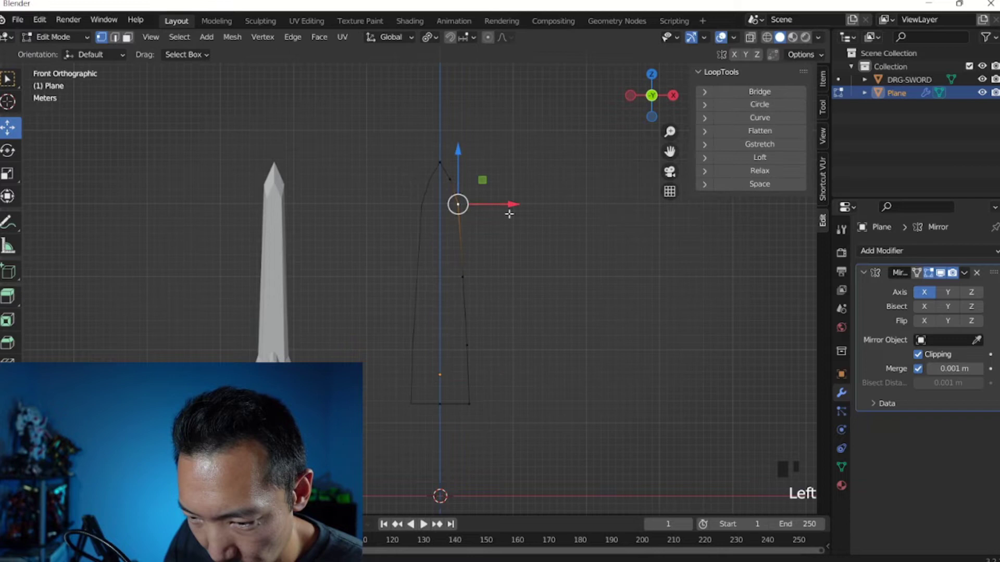
left_click_drag(511, 206, 508, 206)
key("Tab")
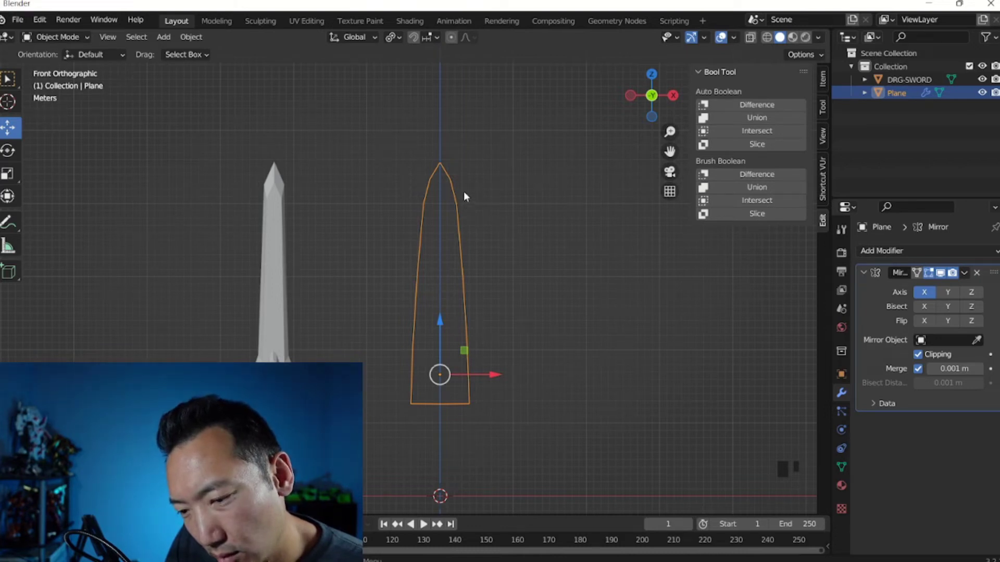
- Apply the X-axis Mirror modifier to the blade outline
key("Tab")
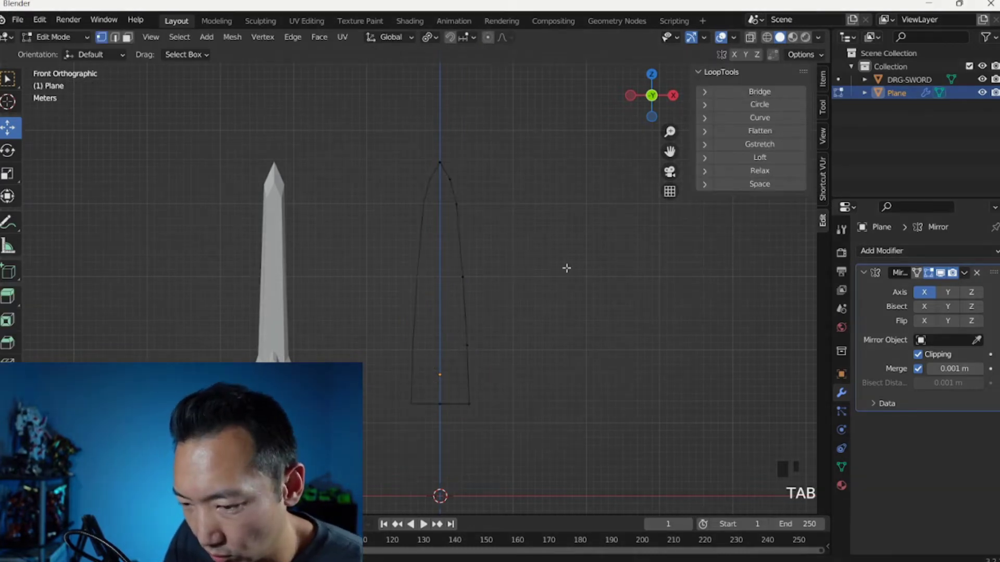
key("Tab")
key("Tab")
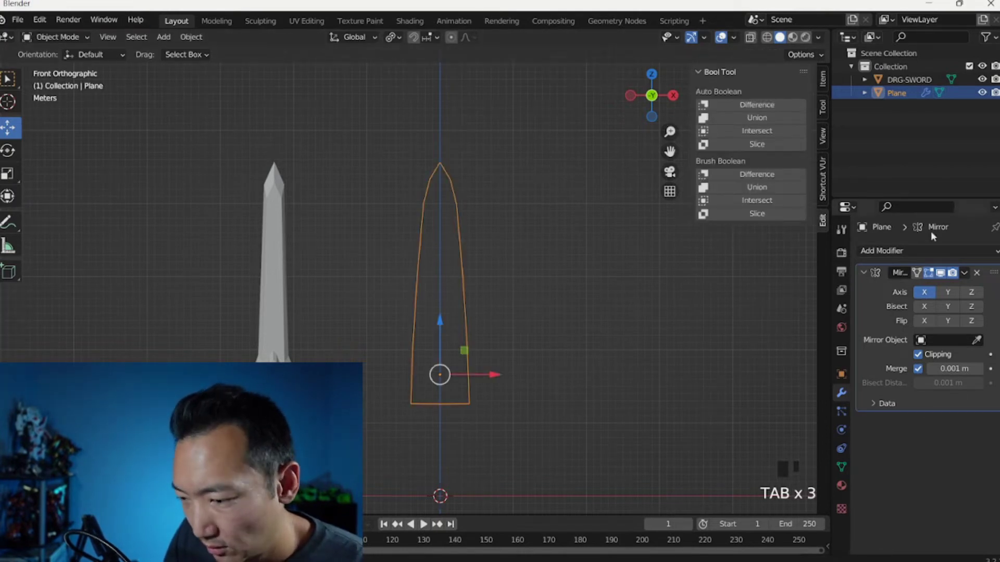
left_click(964, 272)
left_click(909, 286)
- Select all outline vertices and fill them with a single face
key("Tab")
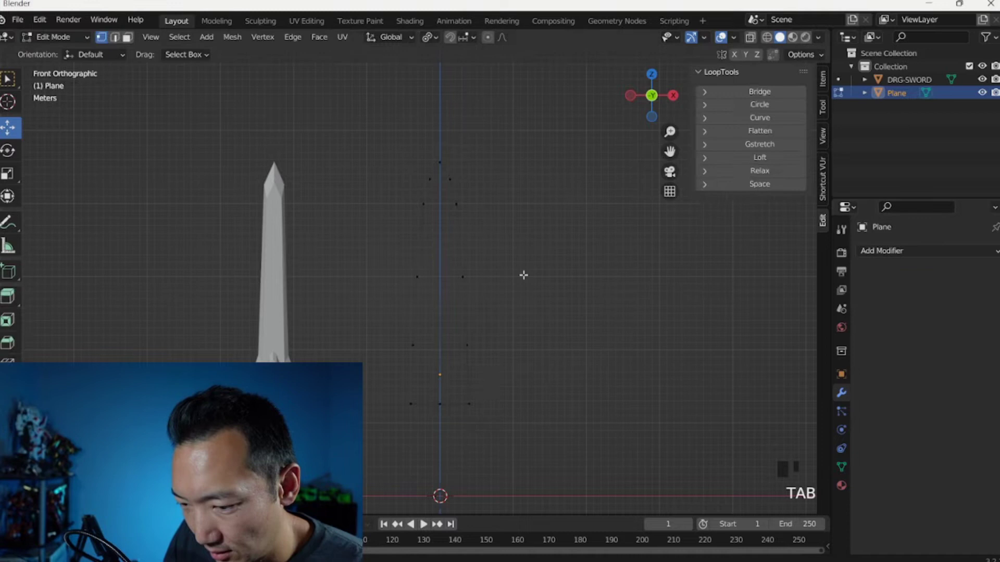
left_click(520, 330)
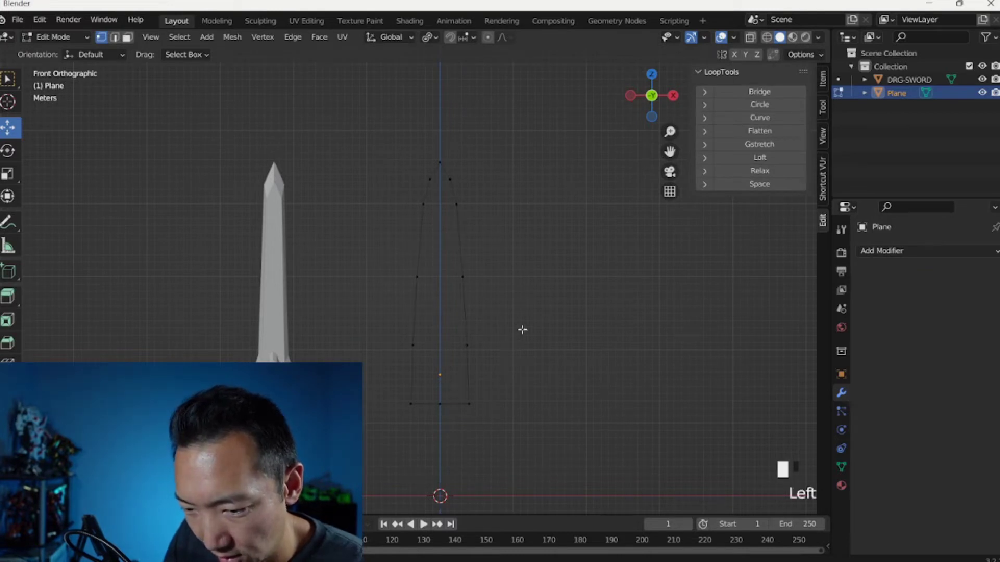
left_click(482, 348)
left_click(475, 417)
left_click(440, 404)
mouse_move(450, 400)
left_mouse_down()
mouse_move(436, 379)
mouse_move(442, 400)
left_mouse_up()
key("a")
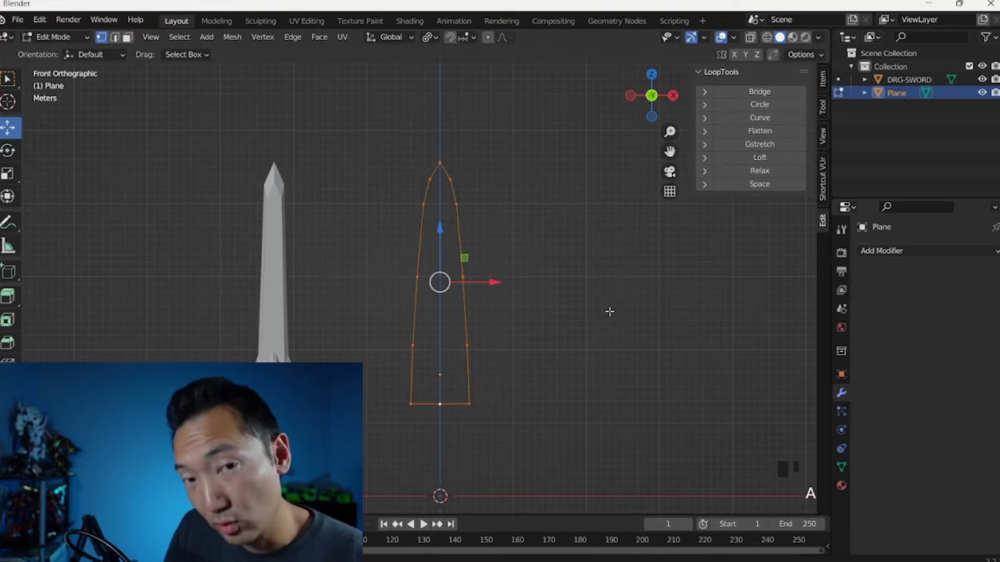
key("f")
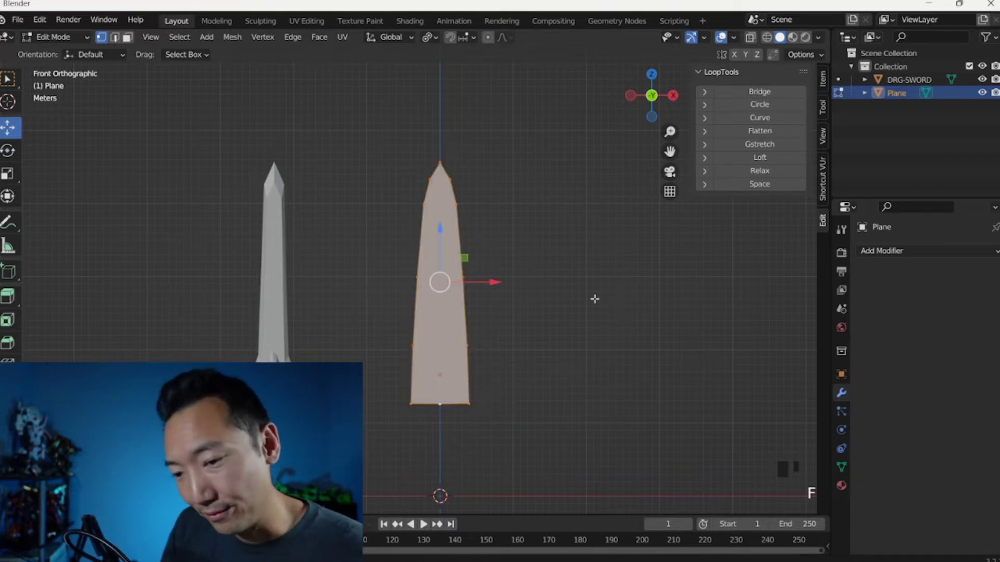
left_click(522, 268)
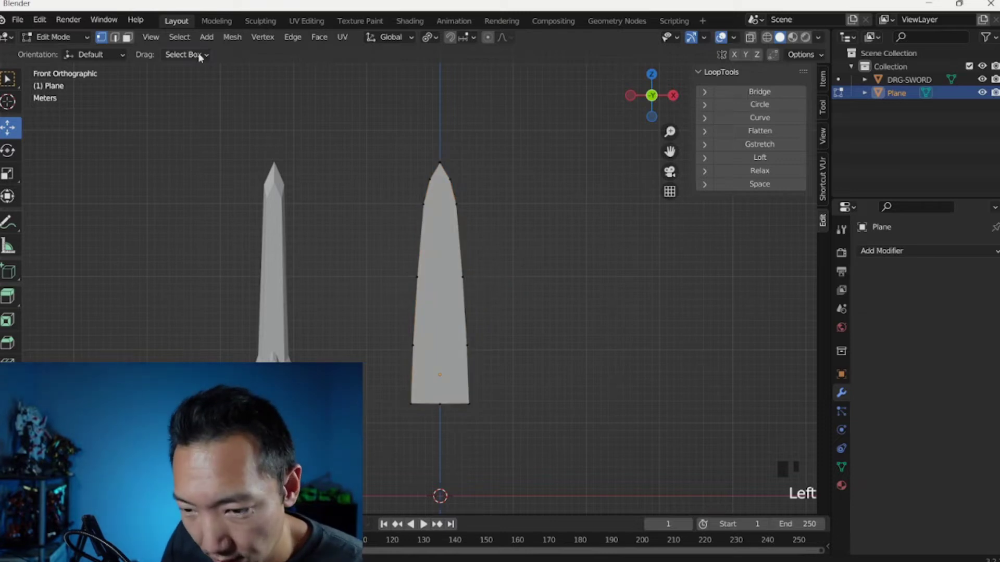
- Inset the blade face and scale the inner face along X into a narrow strip
left_click(128, 37)
left_click(449, 289)
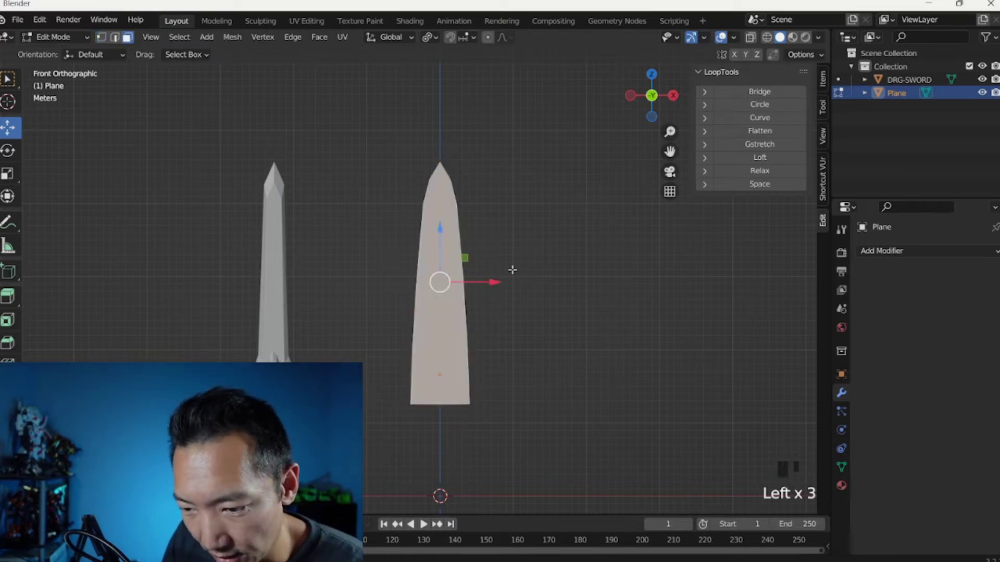
key("i")
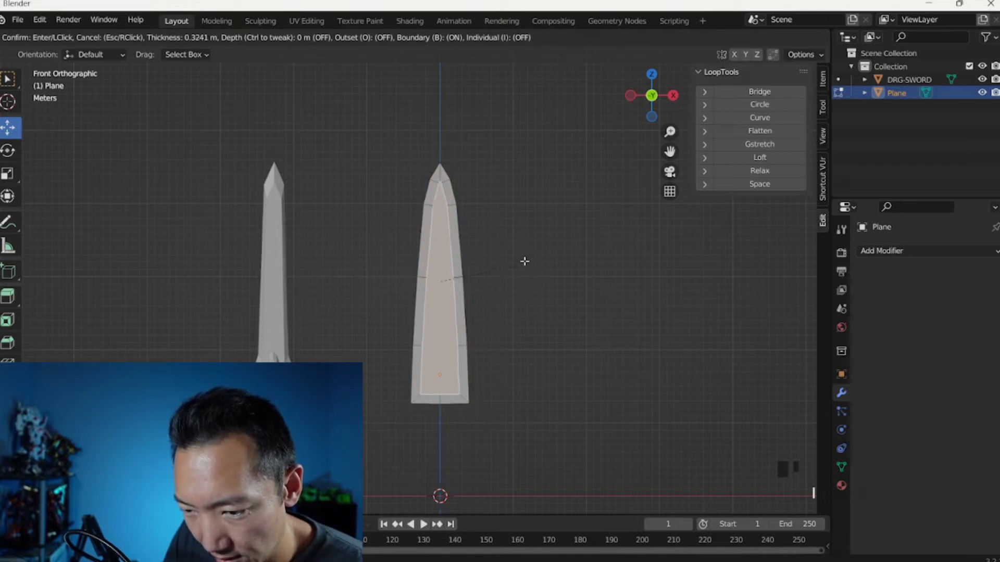
left_click(524, 261)
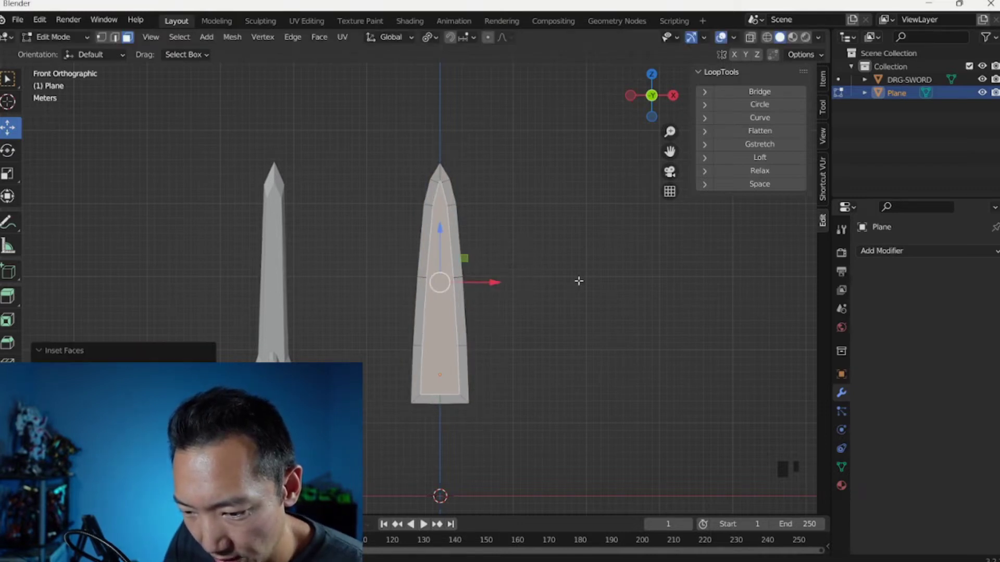
key("s")
key("x")
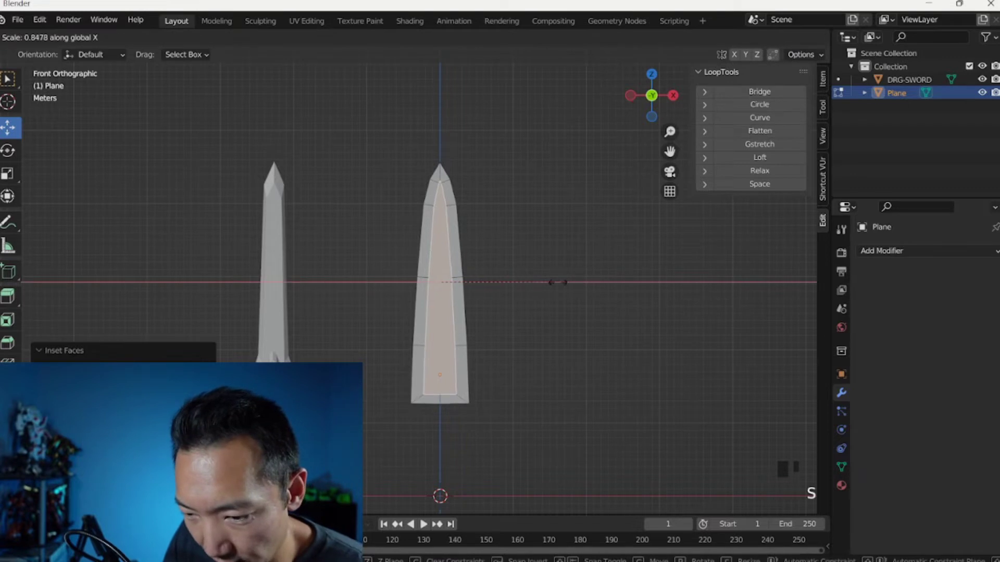
left_click(521, 280)
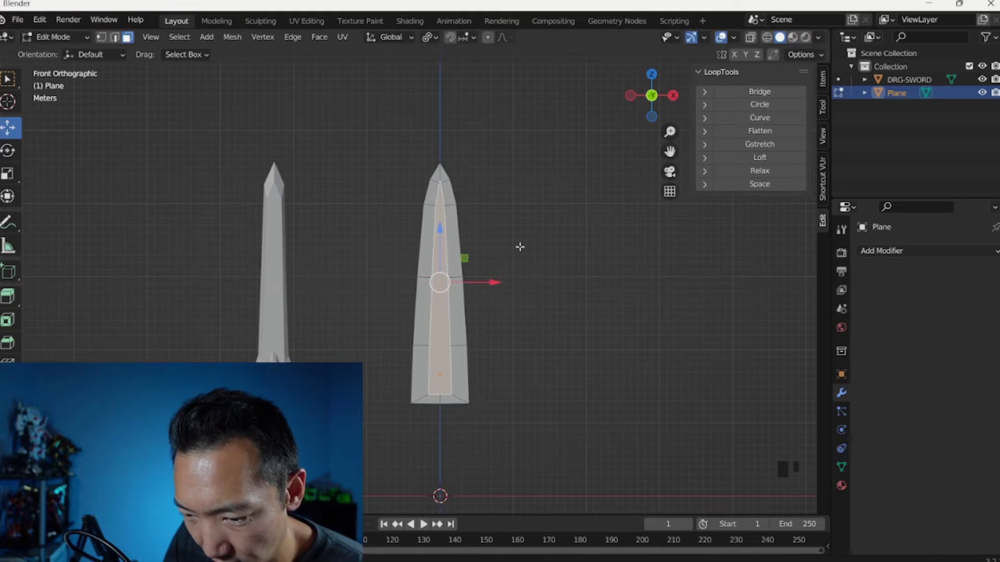
- Scale the inner strip along Z and shift it along the blade to fit
key("s")
key("z")
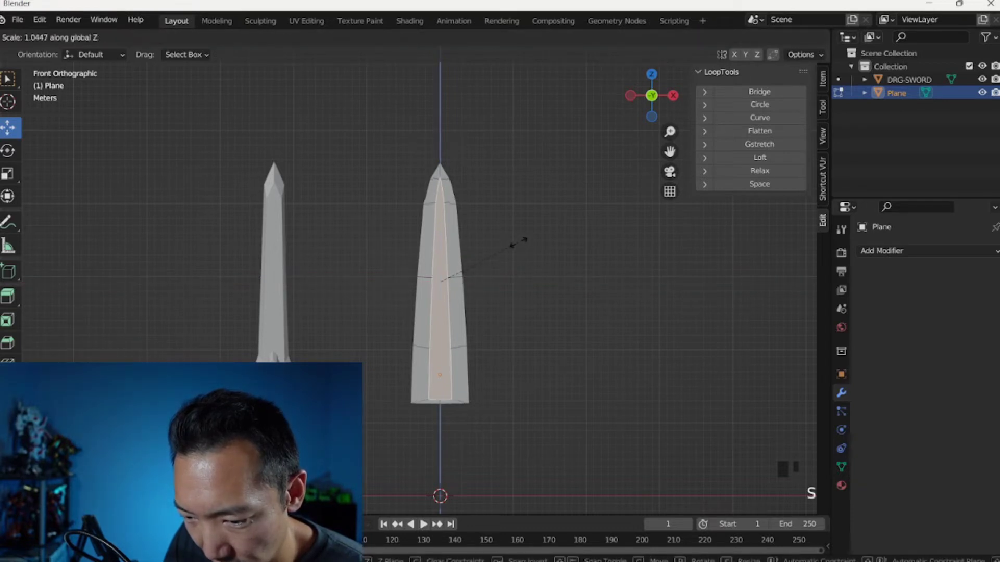
left_click(520, 242)
left_click_drag(440, 229, 442, 240)
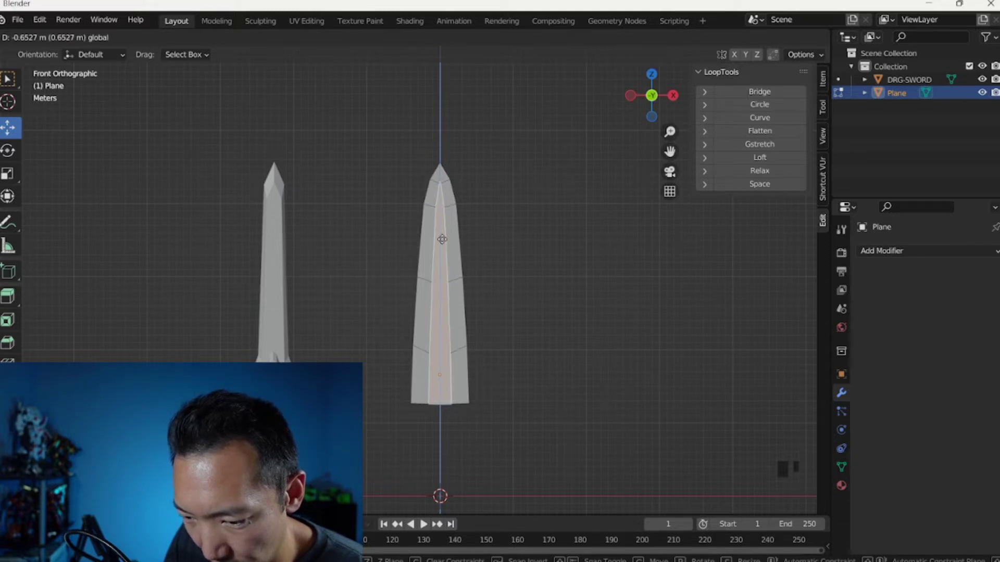
left_click_drag(441, 239, 441, 238)
key("Tab")
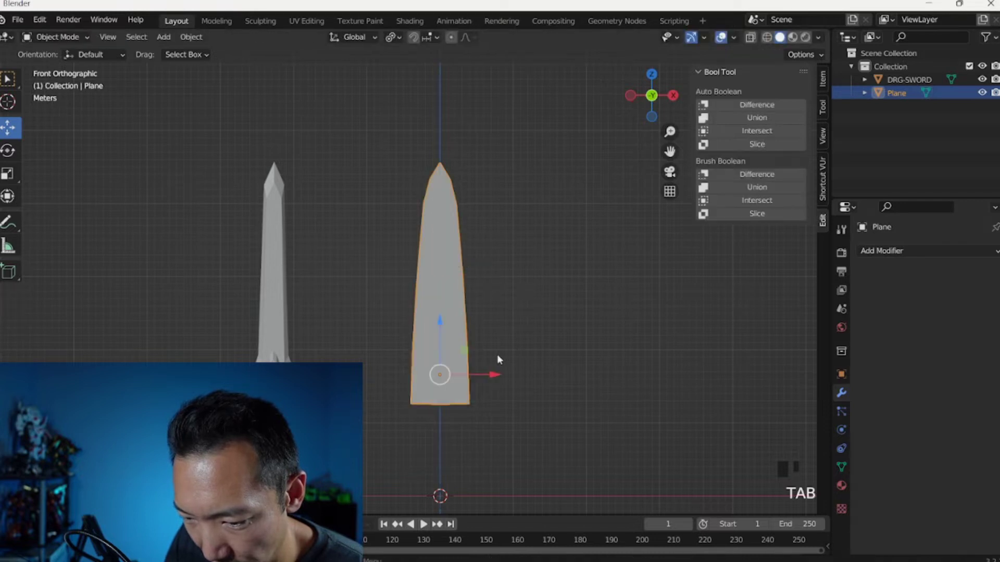
key("Tab")
scroll(520, 368, "up", 3)
middle_click_drag(519, 369, 431, 277, "shift")
scroll(444, 325, "up", 3)
key("Tab")
key("Tab")
- In right side view, move the central strip along Y to create a thick middle ridge
key("KP_3")
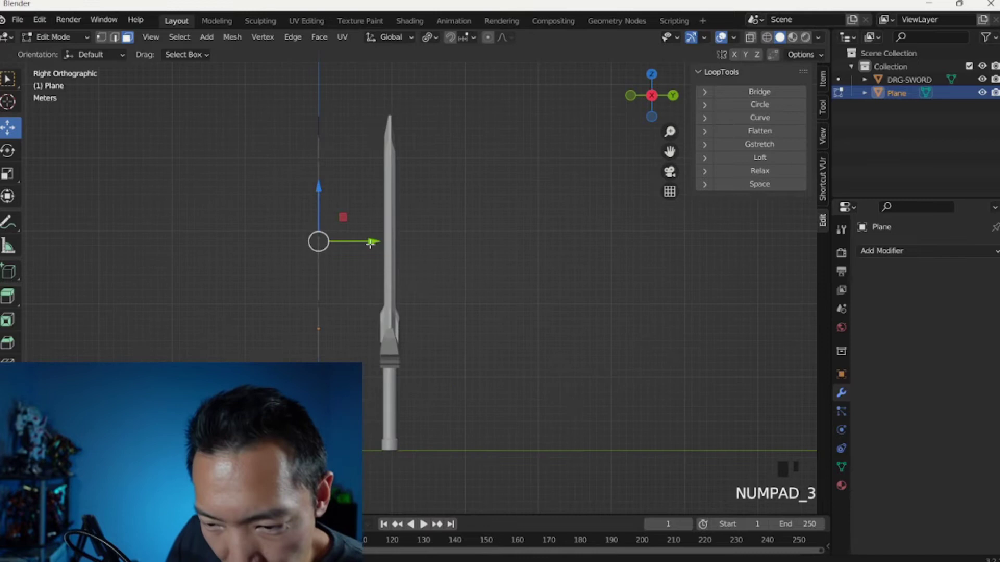
middle_click_drag(279, 232, 342, 274, "shift")
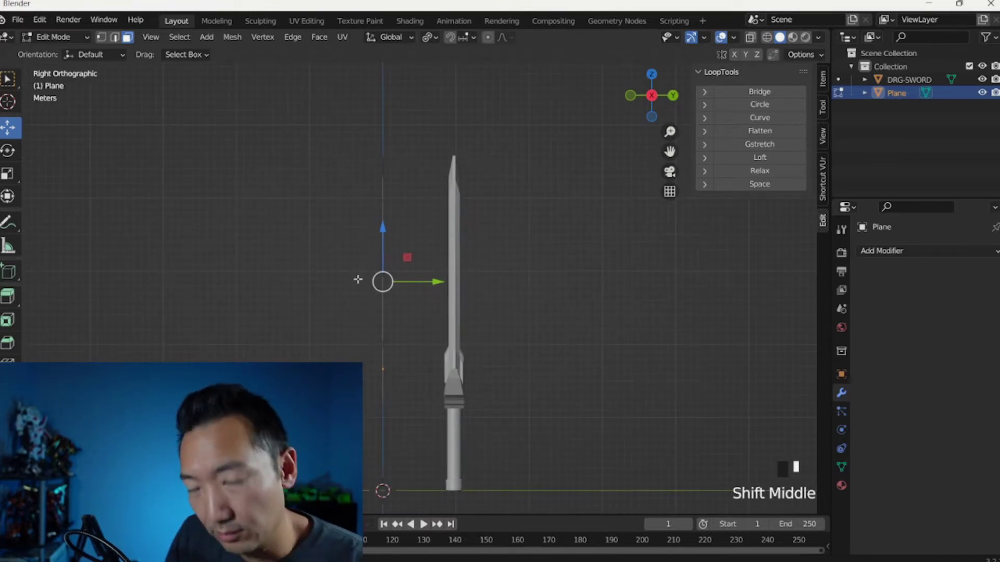
left_click_drag(431, 281, 426, 284)
scroll(359, 296, "up", 4)
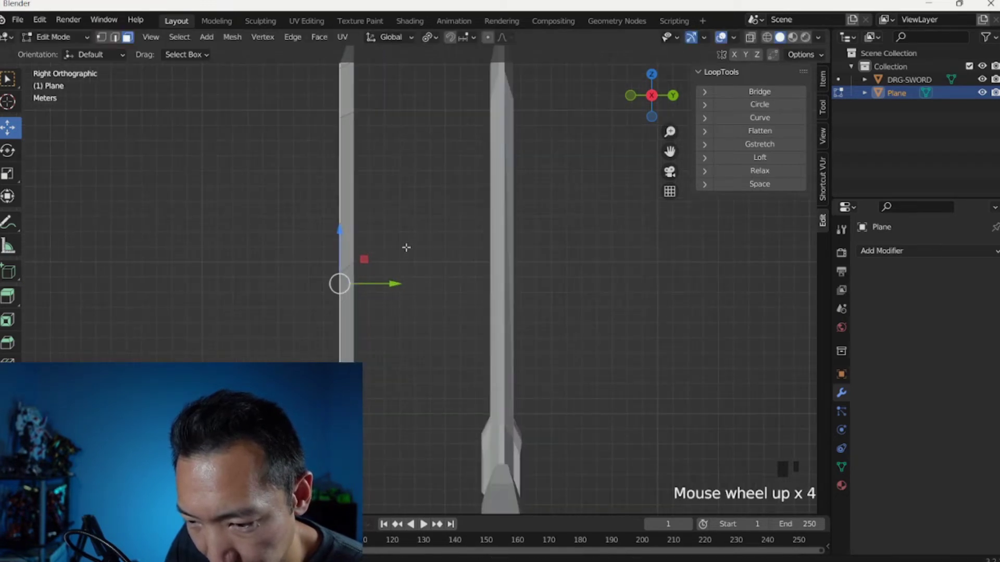
middle_click_drag(359, 296, 574, 311, "shift")
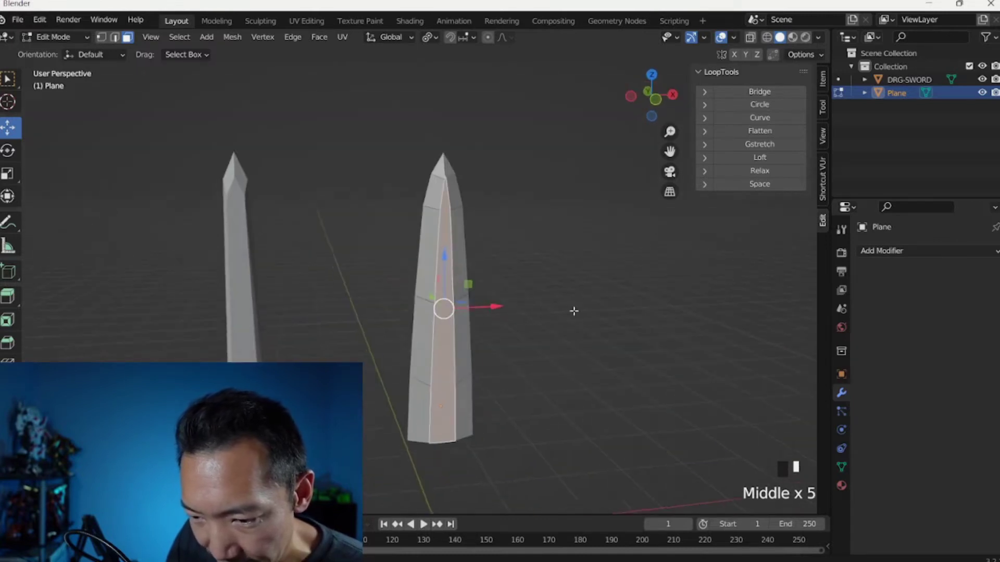
scroll(502, 319, "down", 3)
mouse_move(502, 320)
middle_mouse_down()
mouse_move(480, 328)
mouse_move(504, 299)
middle_mouse_up()
key("Tab")
scroll(482, 308, "up", 2)
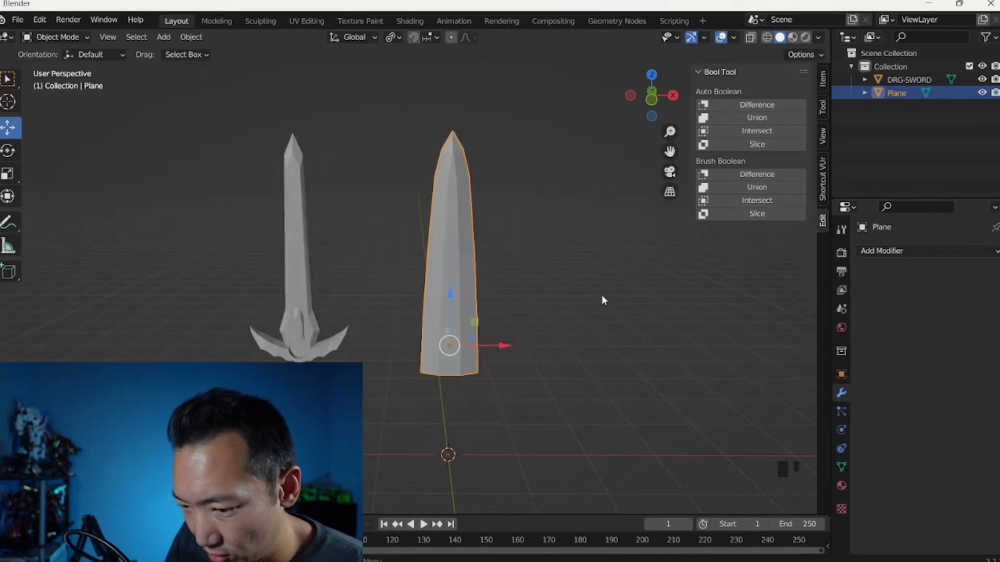
- Add a second Mirror modifier set to the Y axis only, with Clipping enabled
middle_click_drag(602, 297, 624, 294)
left_click(858, 253)
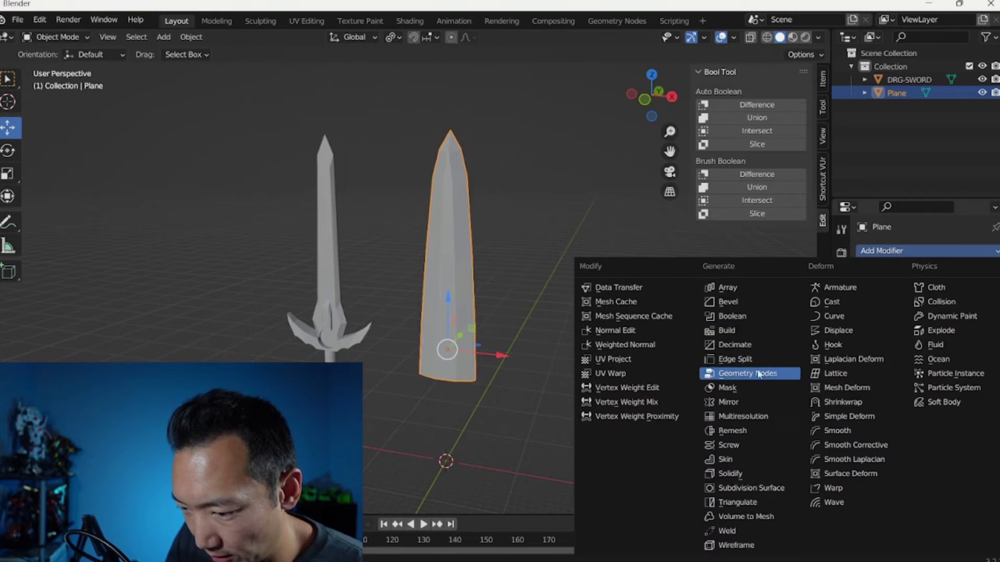
left_click(765, 402)
middle_click_drag(636, 337, 500, 321)
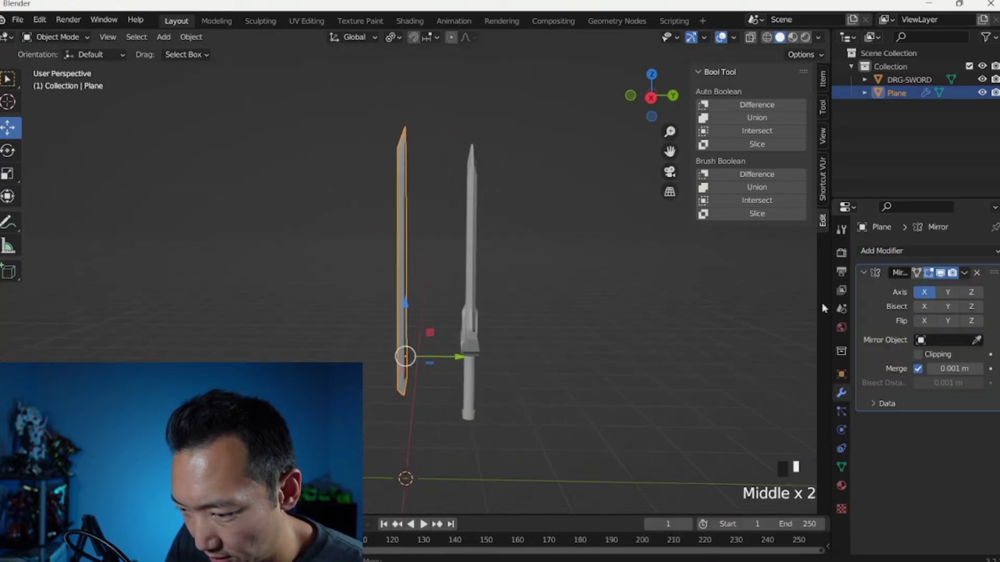
left_click(948, 292)
left_click(924, 292)
middle_click_drag(624, 297, 768, 327)
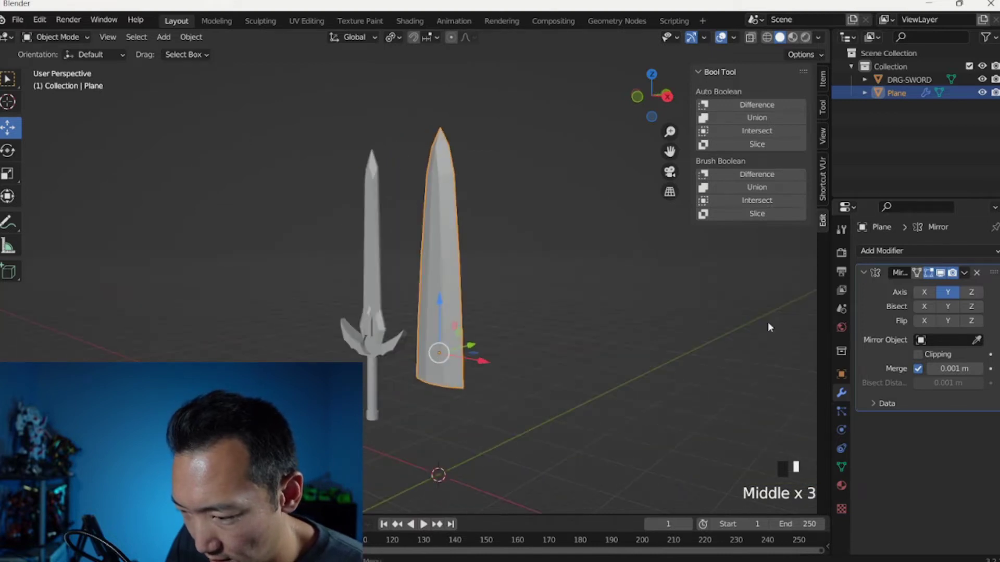
left_click(917, 354)
middle_click_drag(557, 306, 432, 270)
- In right side view, rotate the selected blade vertices by 1.22 to taper the thickness
key("Tab")
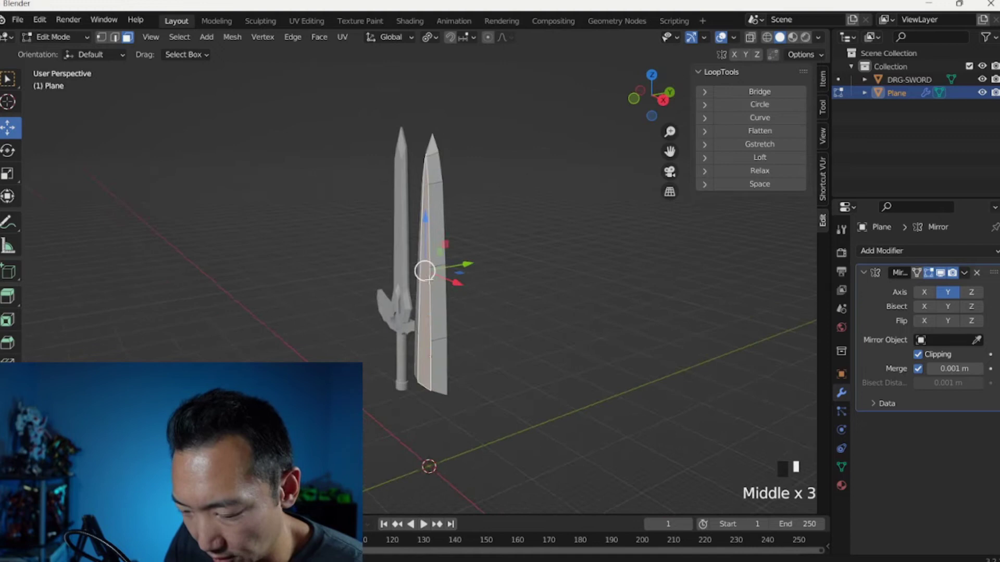
key("KP_3")
scroll(396, 188, "up", 3)
middle_click_drag(396, 188, 403, 231, "shift")
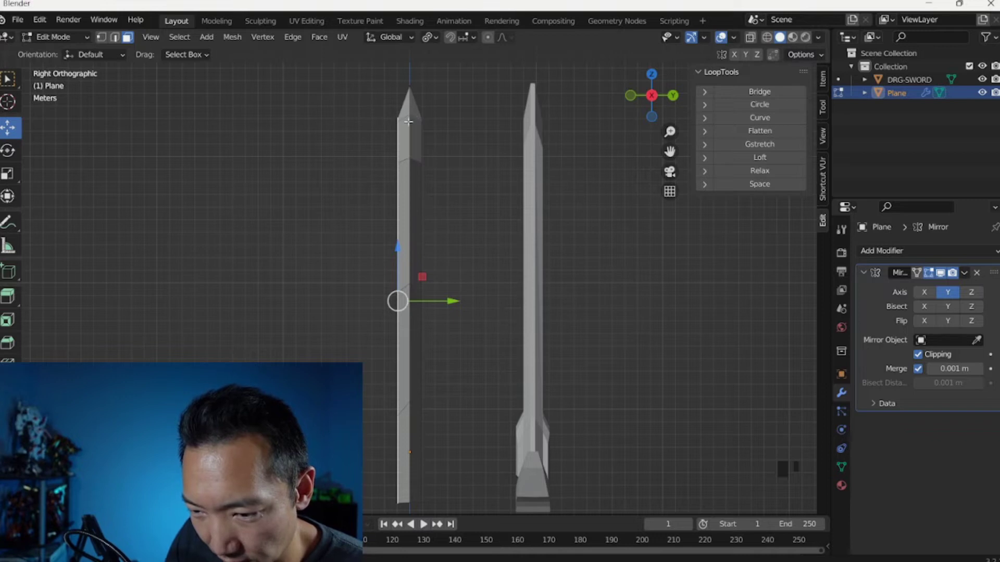
middle_click_drag(400, 127, 411, 397, "shift")
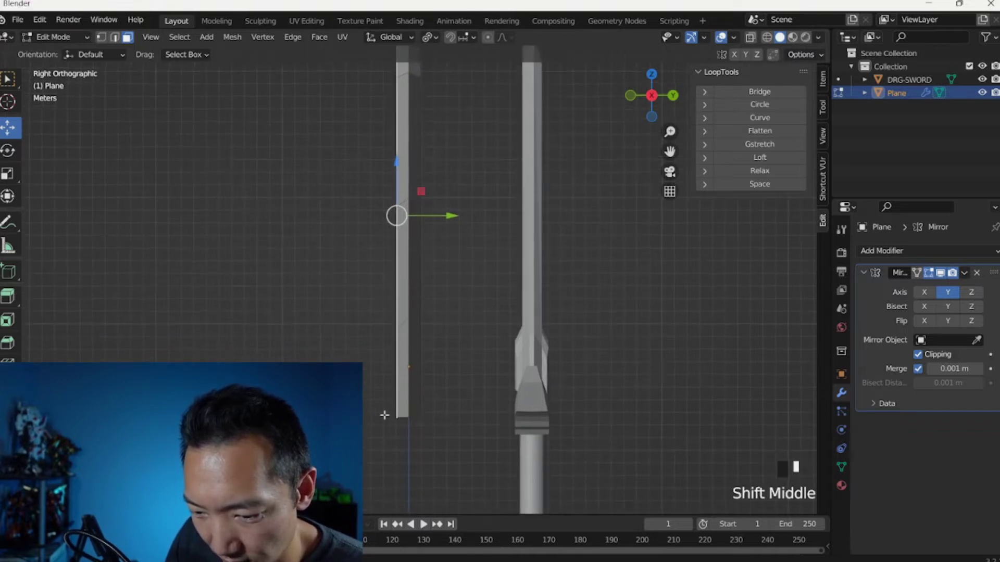
middle_click_drag(413, 206, 417, 276, "shift")
middle_click_drag(442, 199, 442, 203, "shift")
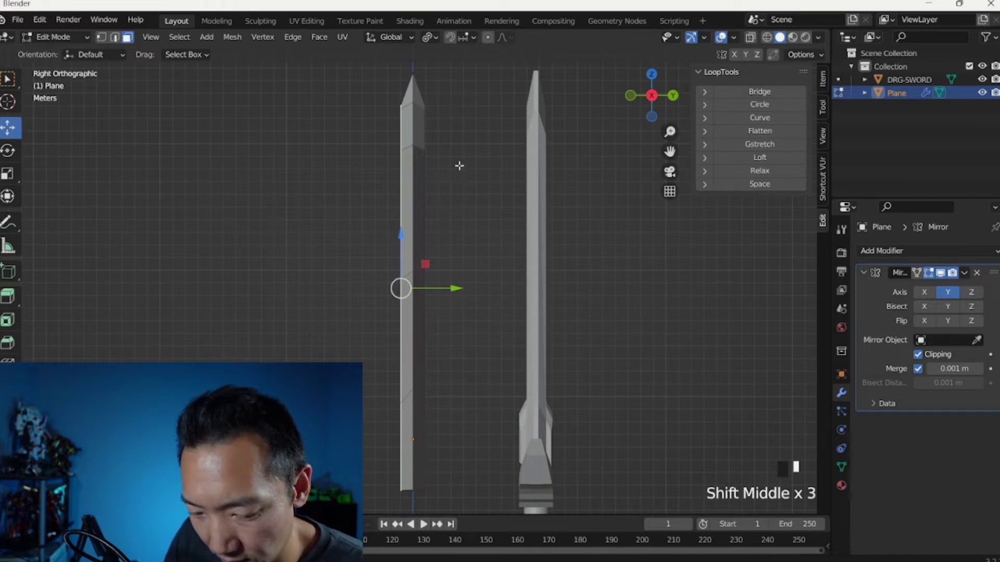
key("r")
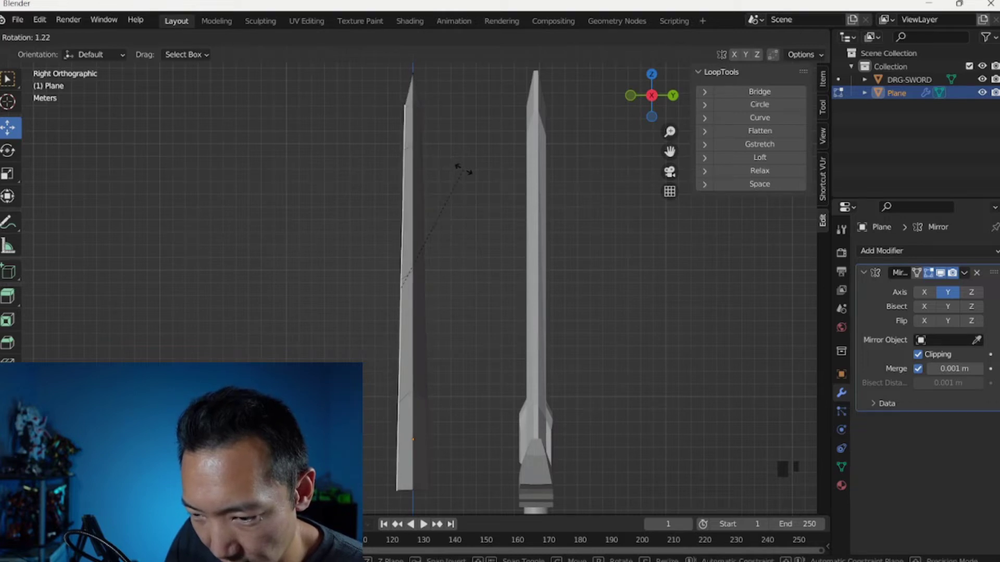
left_click(463, 169)
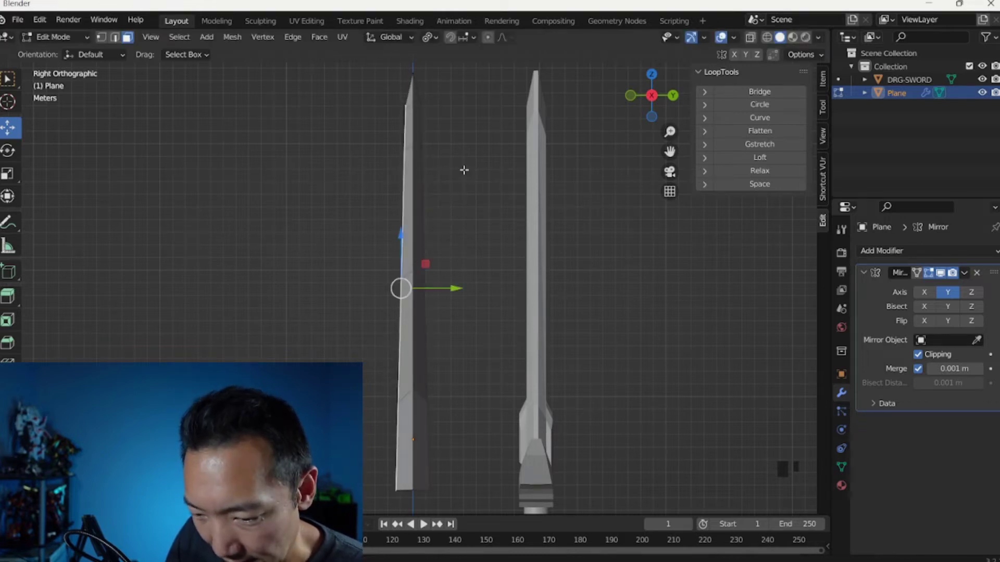
- Back in object mode, inspect the blade from the front and side views
key("Tab")
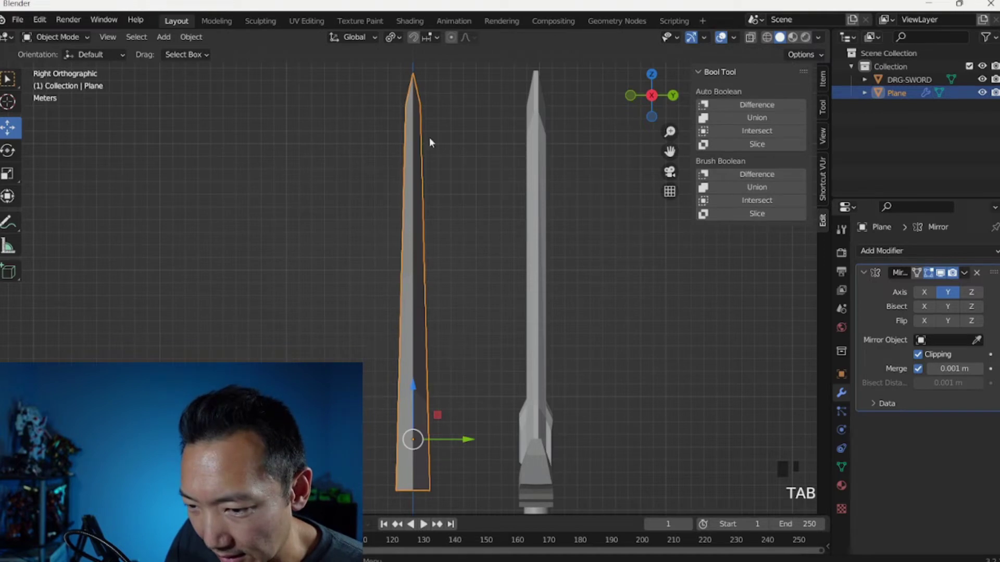
middle_click_drag(414, 95, 545, 189)
key("KP_1")
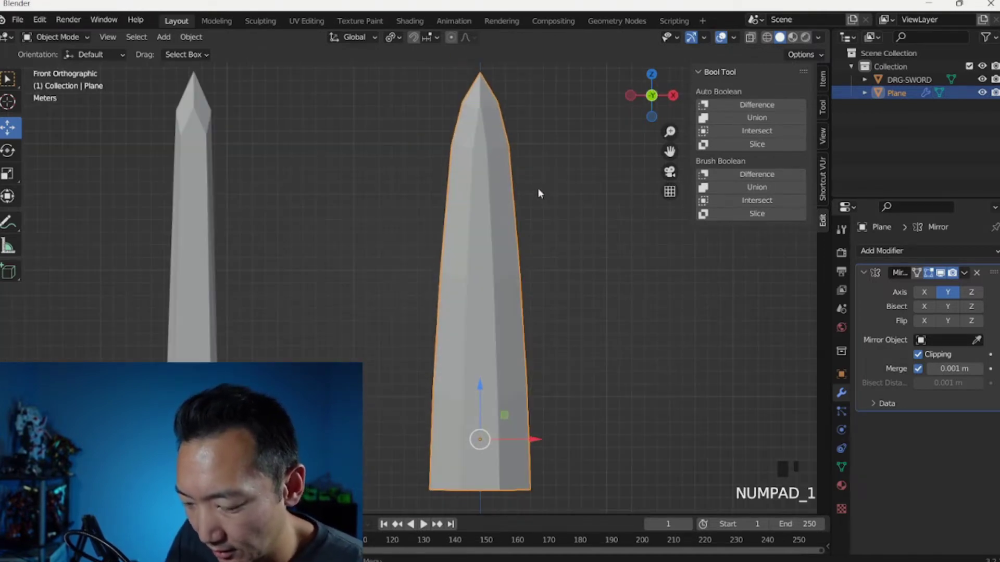
middle_click_drag(566, 229, 463, 259)
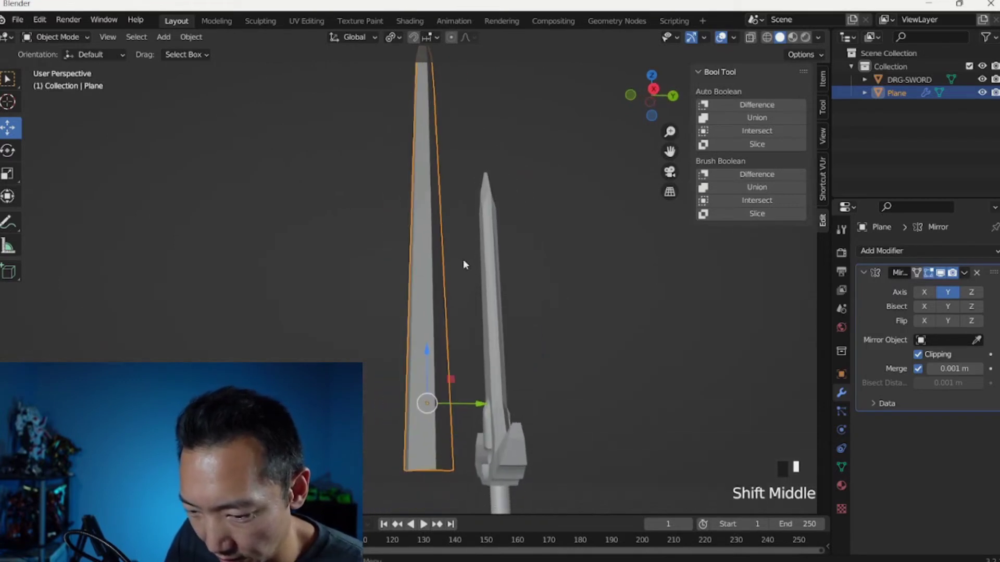
key("KP_3")
key("KP_1")
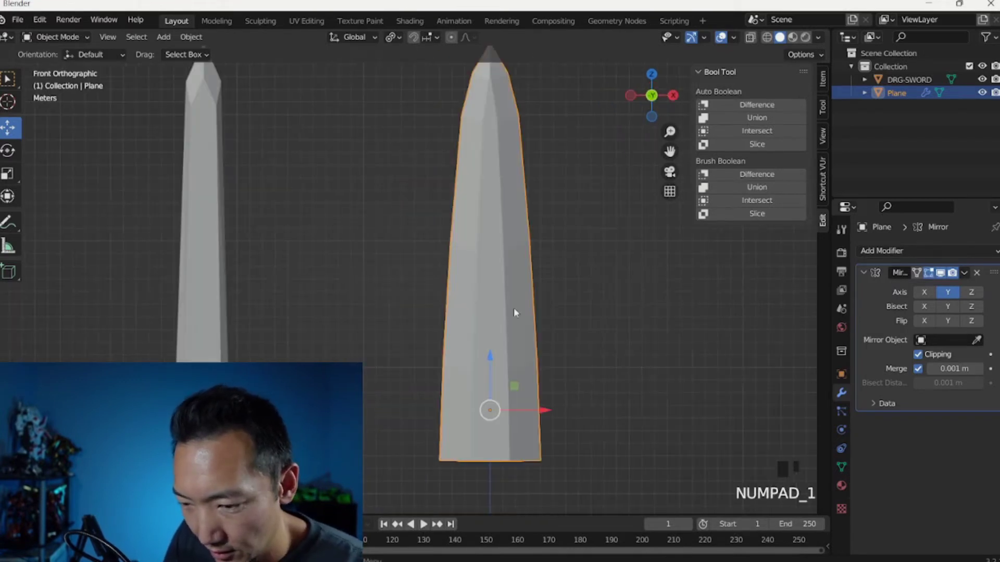
scroll(555, 223, "down", 2)
- Apply the Y-axis Mirror modifier in object mode and check the single blade mesh from the front
key("Tab")
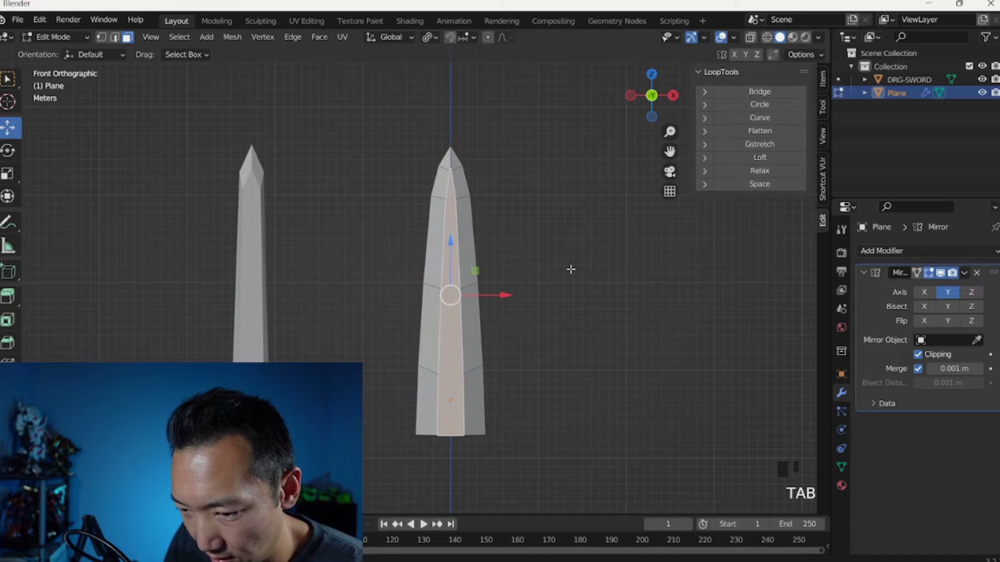
left_click(964, 273)
left_click(664, 283)
key("Tab")
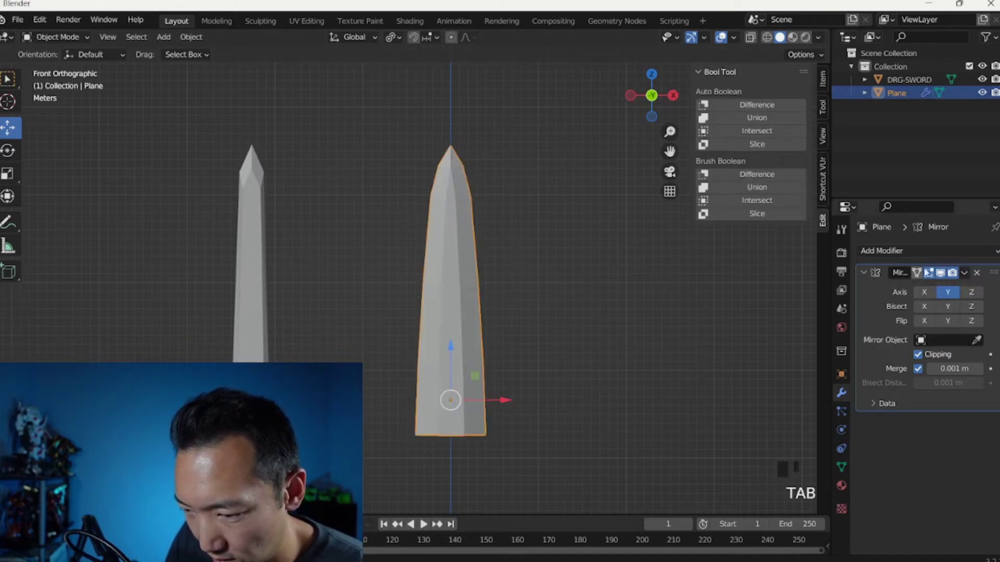
left_click(963, 273)
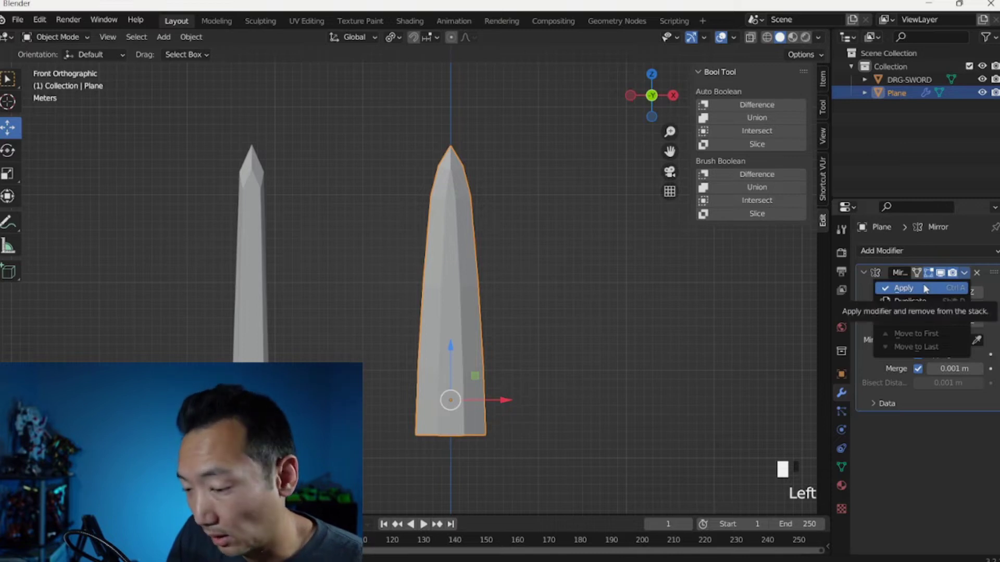
left_click(926, 289)
middle_click_drag(646, 292, 468, 305)
key("Tab")
key("Tab")
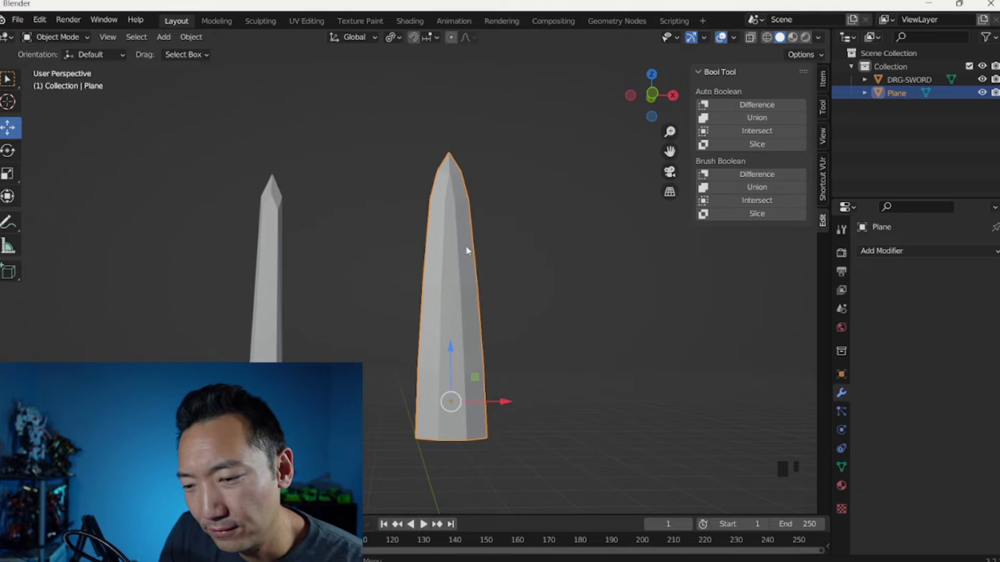
key("KP_1")
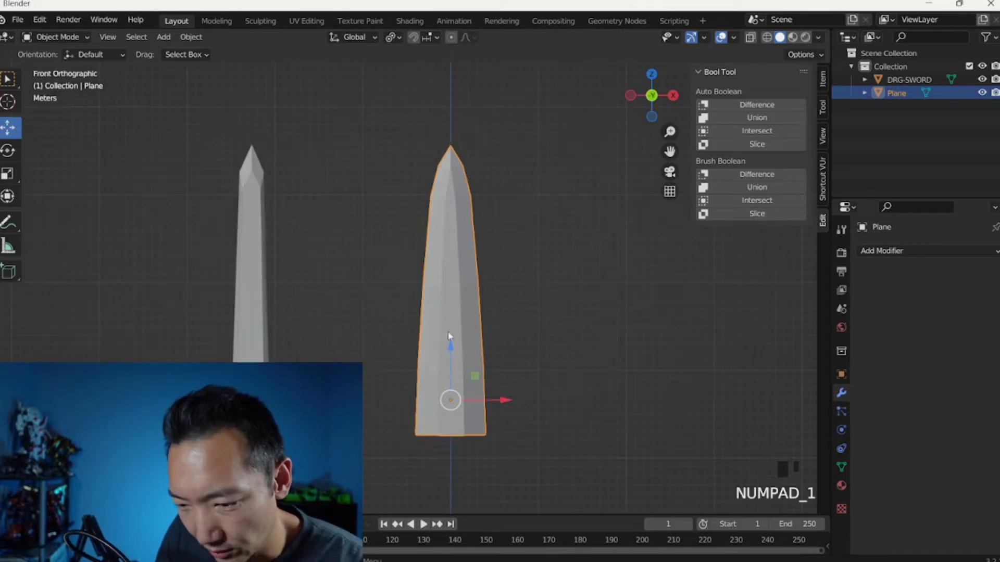
middle_click_drag(449, 405, 499, 317)
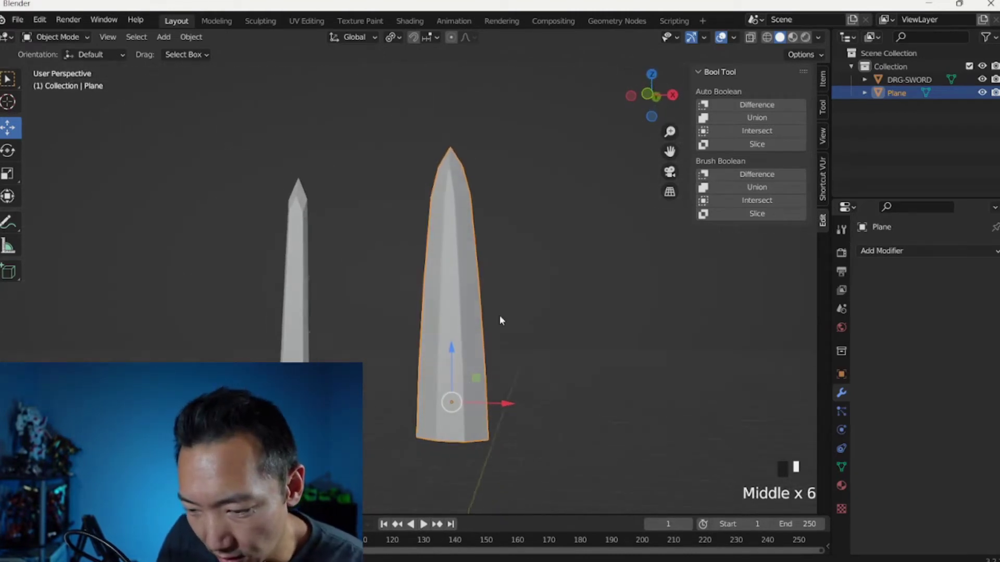
- Add a cylinder and move it up onto the centre of the blade's face
key("KP_1")
left_click(164, 37)
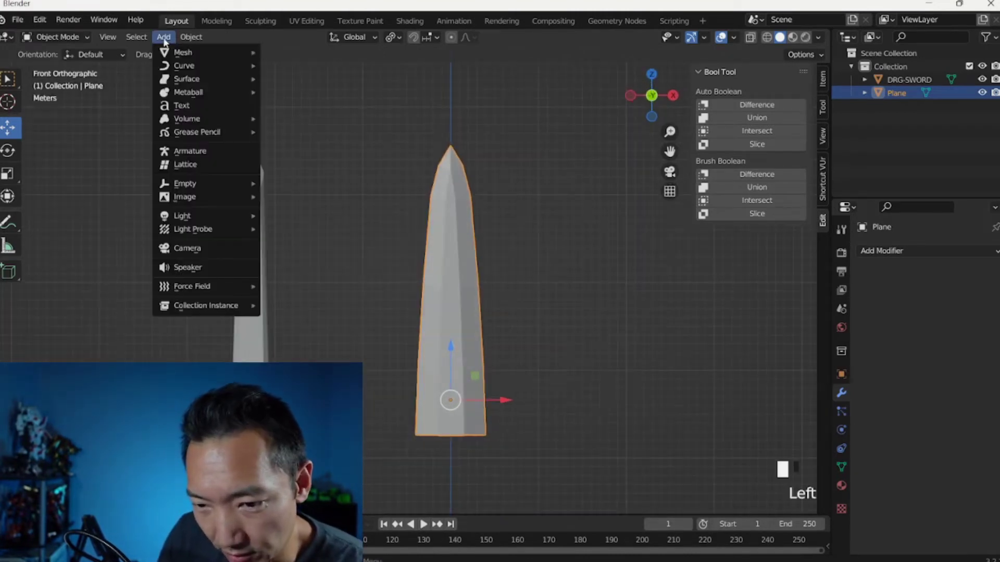
mouse_move(179, 52)
left_click(292, 119)
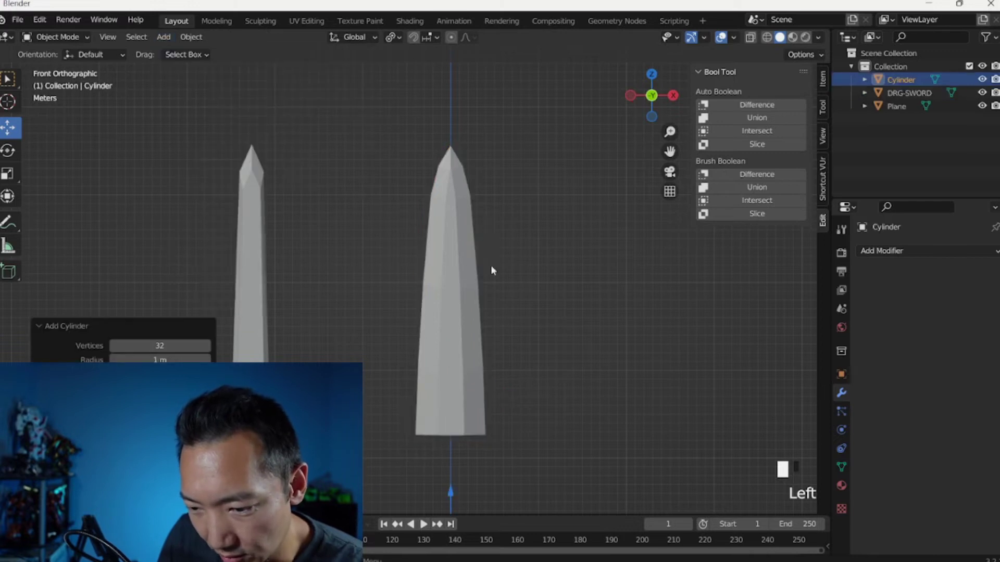
scroll(489, 436, "down", 2)
left_click_drag(438, 412, 432, 308)
key("KP_3")
mouse_move(463, 361)
left_mouse_down()
mouse_move(437, 361)
mouse_move(447, 363)
left_mouse_up()
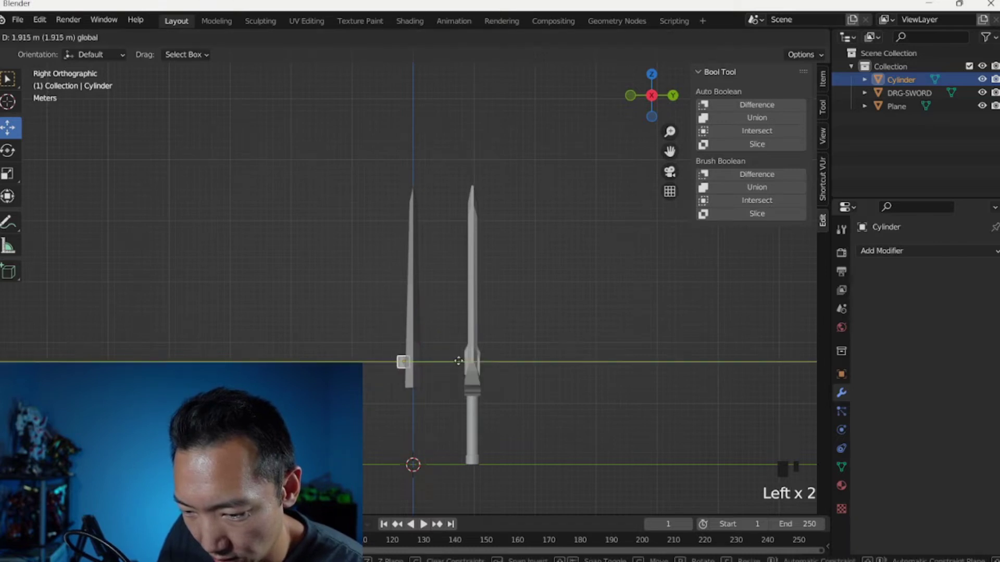
key("KP_1")
left_click_drag(439, 309, 445, 264)
- Scale the cylinder down, then stretch it tall along Z
key("s")
key("z")
left_click(471, 280)
key("s")
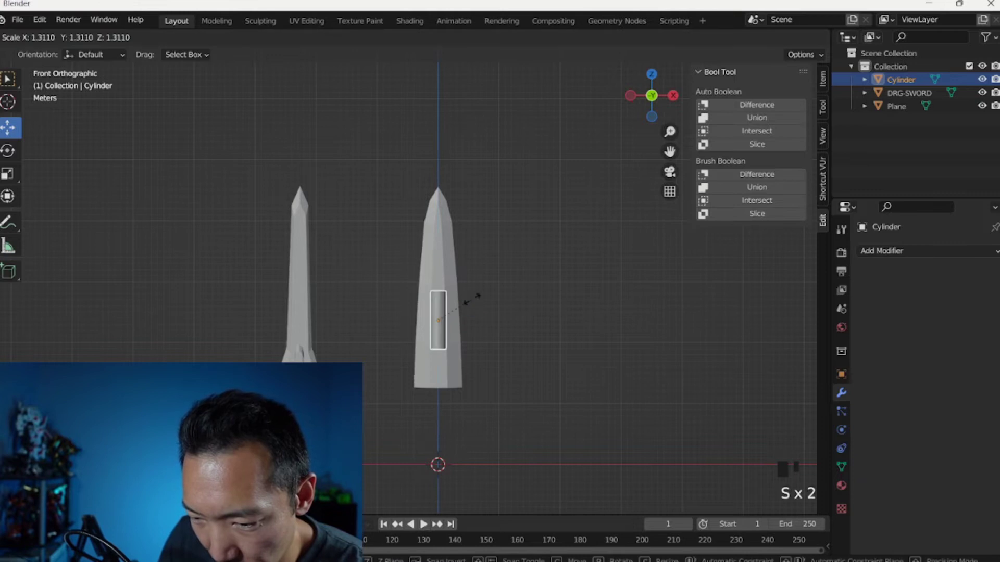
key("z")
left_click(483, 237)
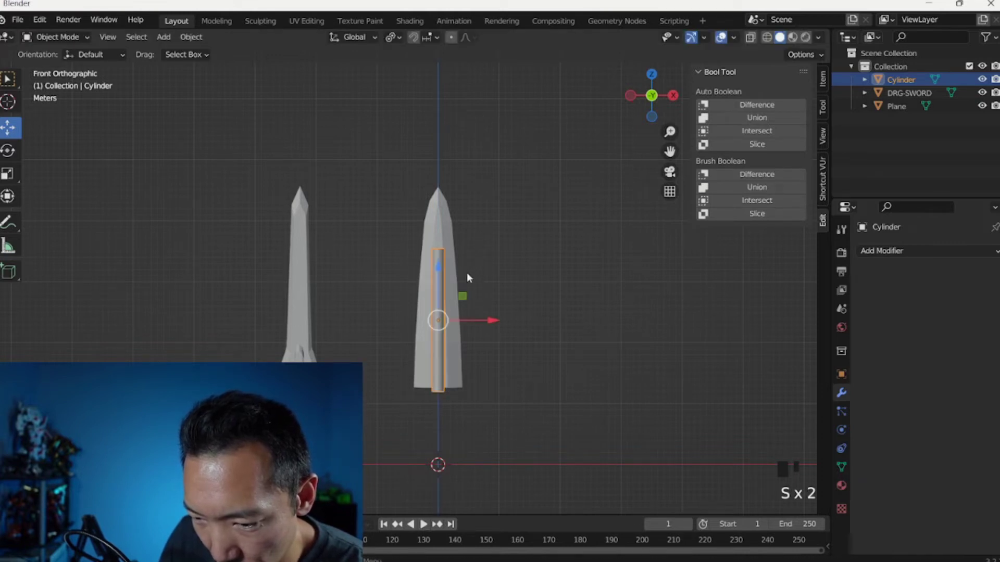
mouse_move(464, 235)
middle_mouse_down()
mouse_move(461, 268)
mouse_move(486, 212)
mouse_move(476, 246)
middle_mouse_up()
scroll(466, 245, "up", 3)
- In Edit Mode, select the cylinder's top face and shrink it to about half size
key("Tab")
middle_click(475, 249)
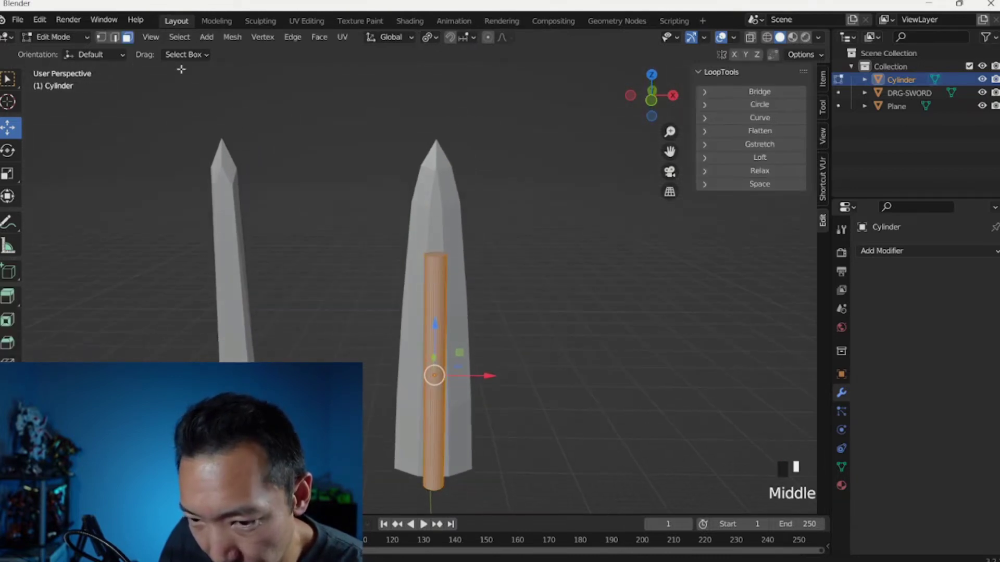
middle_click_drag(290, 137, 436, 259)
left_click(437, 258)
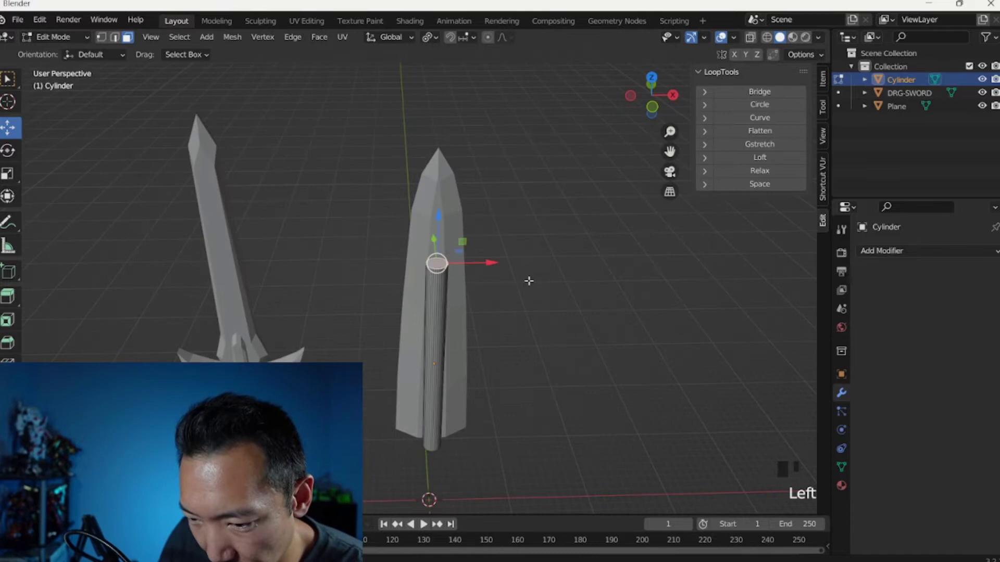
middle_click_drag(529, 281, 515, 153)
key("KP_1")
scroll(486, 290, "up", 1)
middle_click_drag(559, 99, 535, 145, "shift")
key("s")
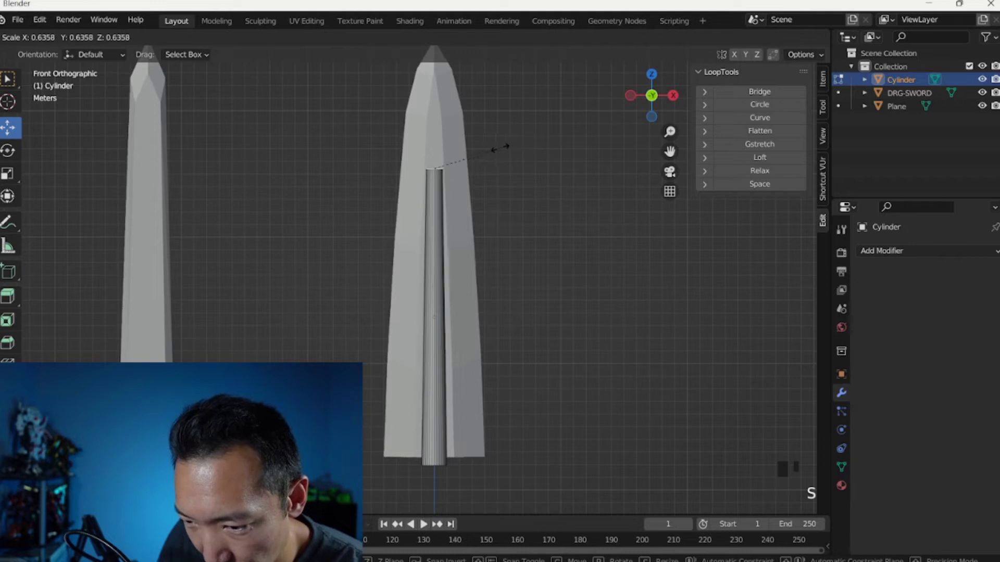
left_click(489, 154)
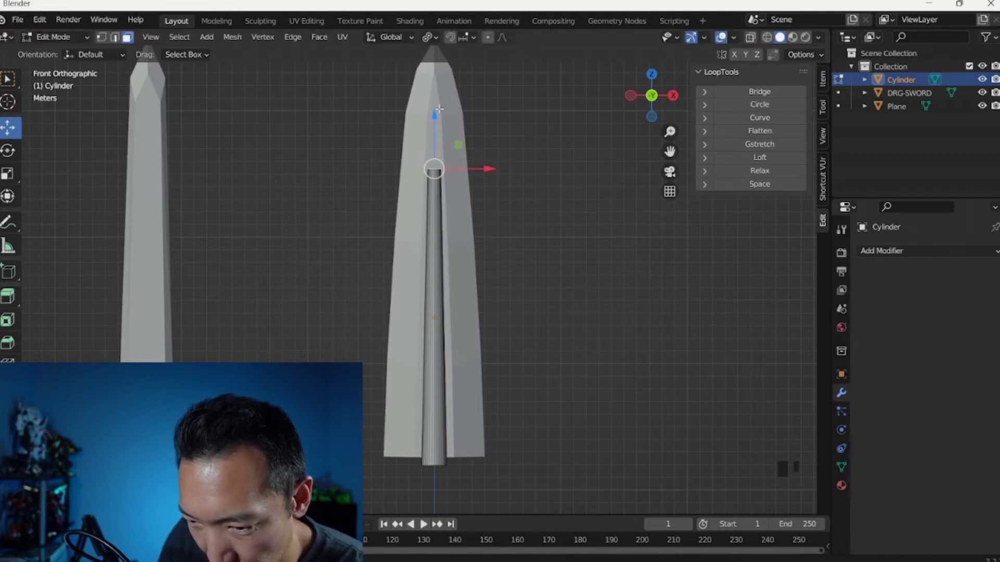
- Extrude the top face up near the blade tip and start a Ctrl+B bevel
middle_click_drag(437, 101, 444, 201, "shift")
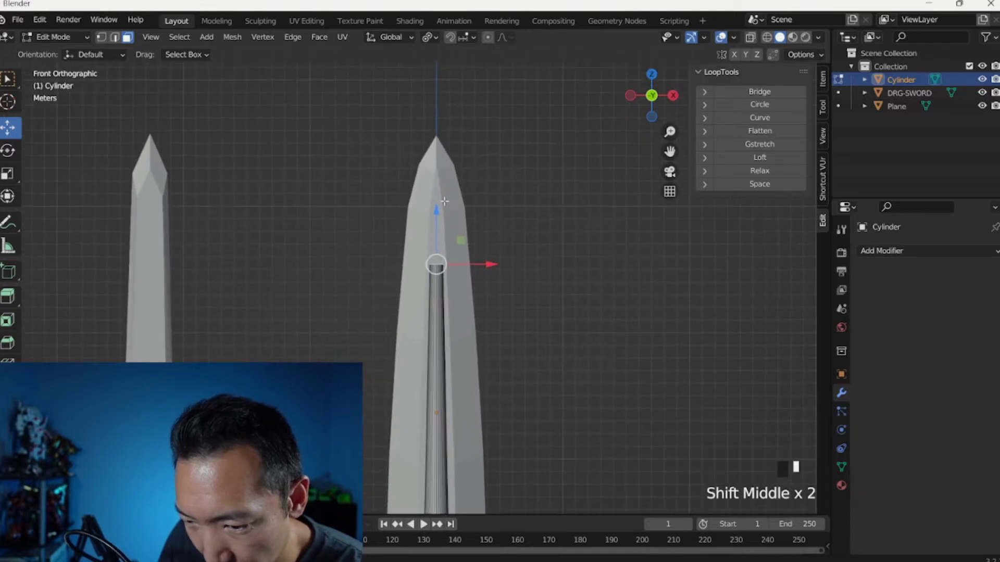
key("e")
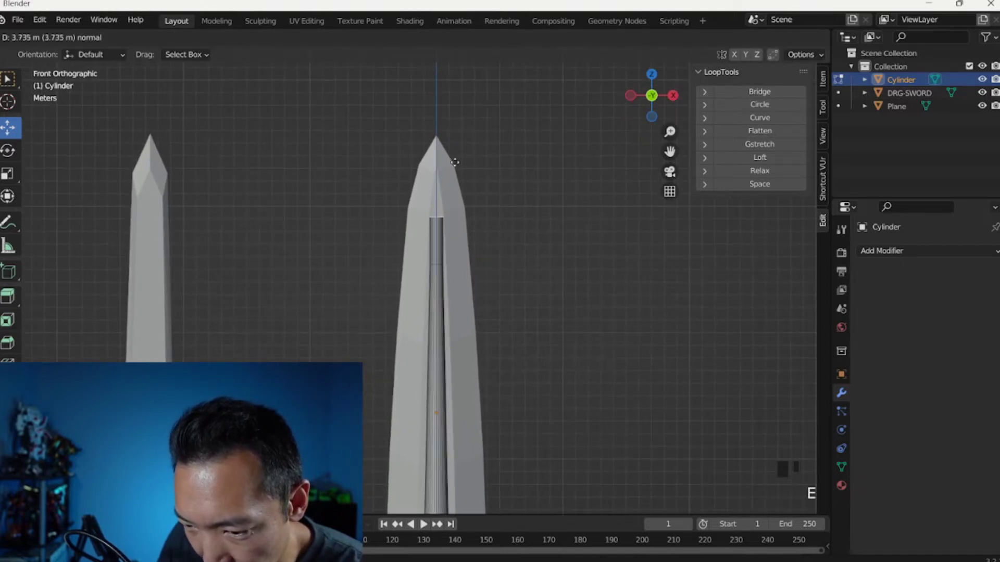
left_click(457, 145)
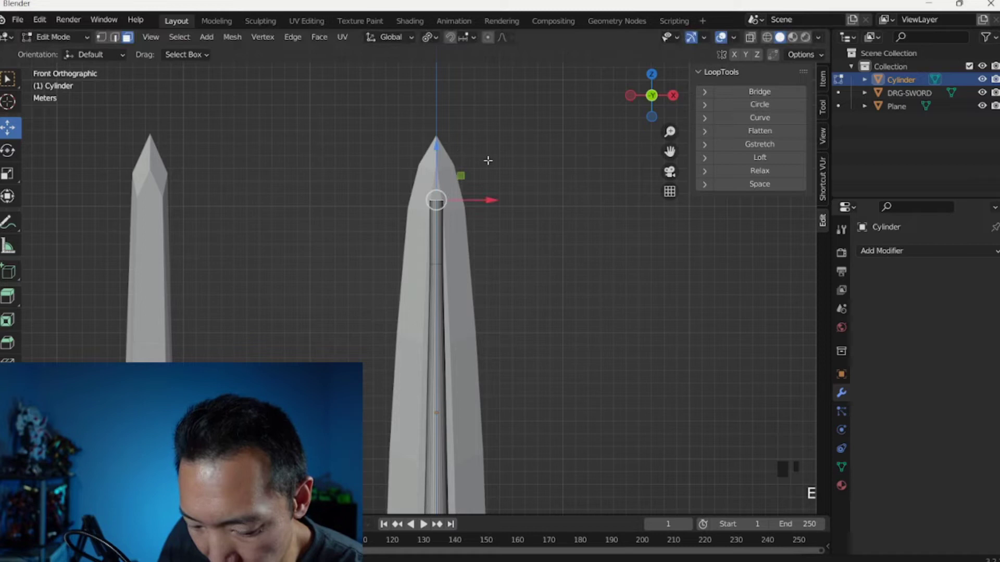
key("ctrl+b")
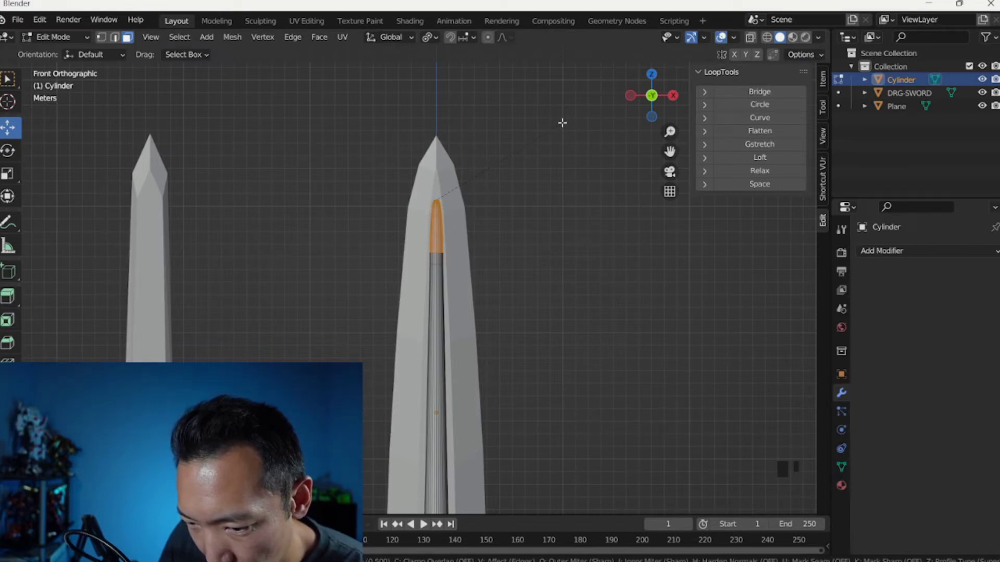
- Confirm the bevel, return to Object Mode, and bring up the Add Modifier list
left_click(562, 122)
key("Tab")
middle_click_drag(550, 251, 420, 291)
scroll(432, 268, "down", 2)
middle_click_drag(435, 243, 391, 237)
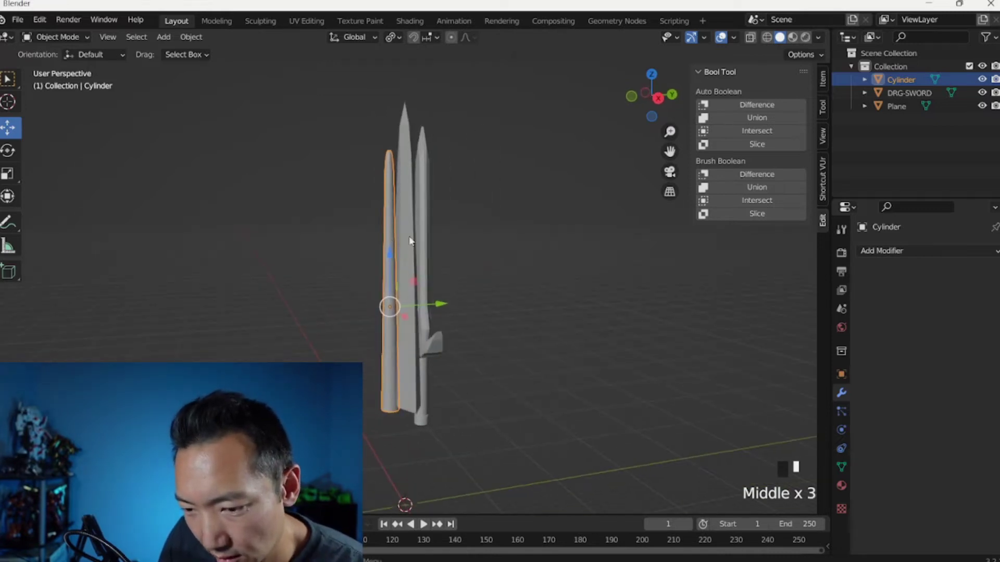
left_click(897, 251)
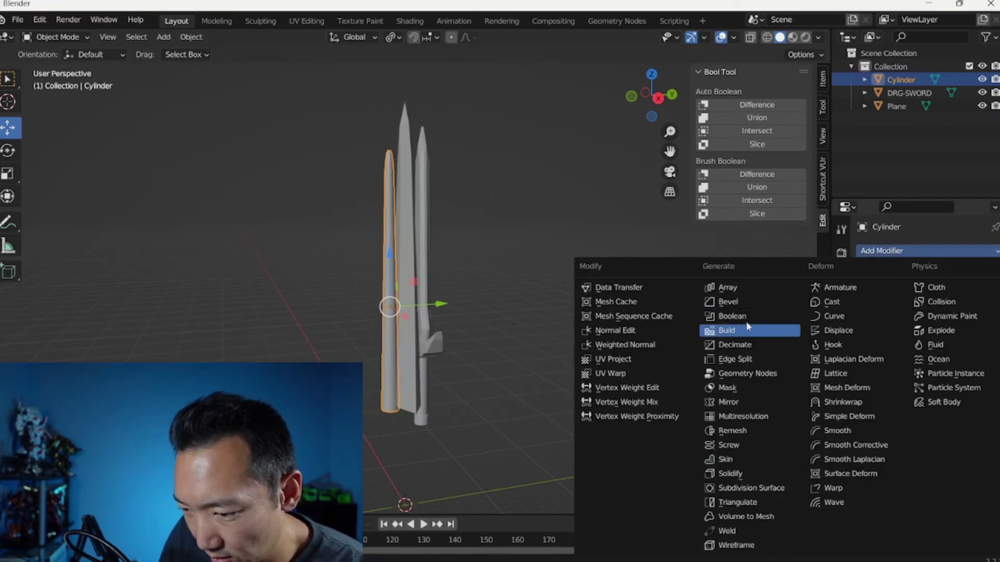
- Add a Mirror modifier with Plane as mirror object, mirroring on Y only
left_click(728, 402)
left_click_drag(976, 340, 406, 195)
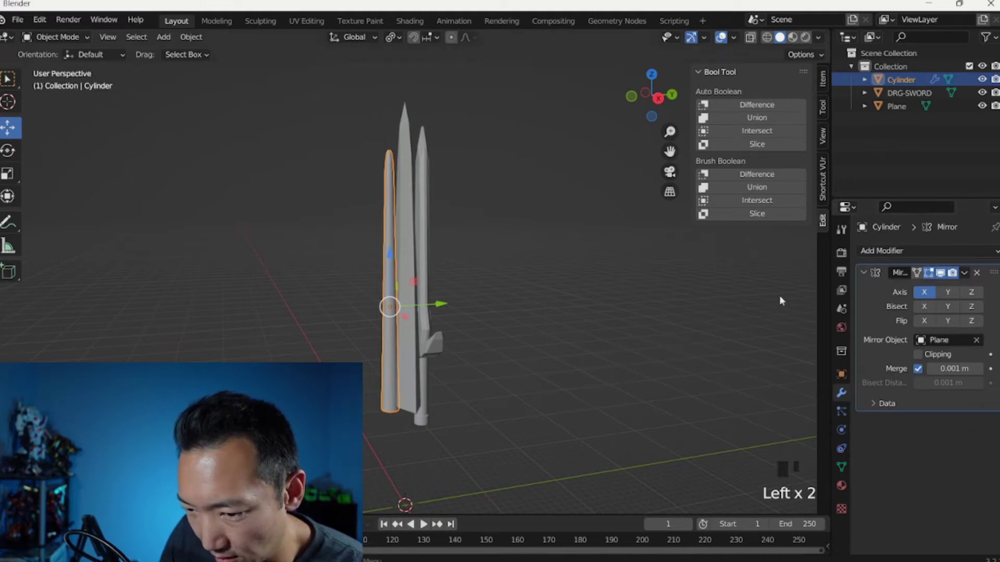
left_click(947, 292)
left_click(925, 292)
middle_click_drag(573, 294, 380, 300)
- In side view with X-ray on, rotate the cylinder cutters about X to follow the blade's taper
key("KP_3")
scroll(360, 281, "up", 3)
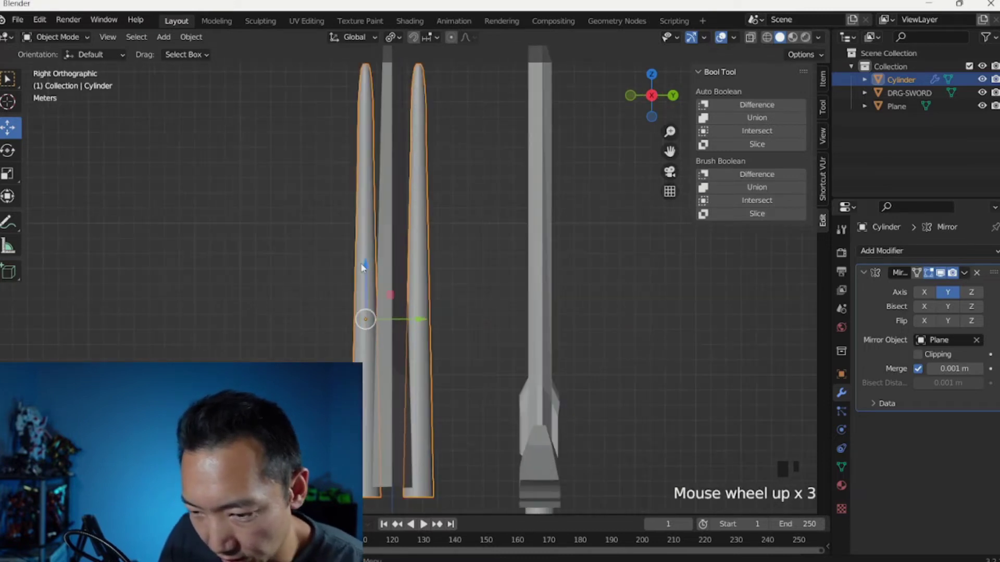
scroll(367, 266, "up", 1)
scroll(385, 255, "down", 2)
middle_click_drag(398, 247, 459, 263, "shift")
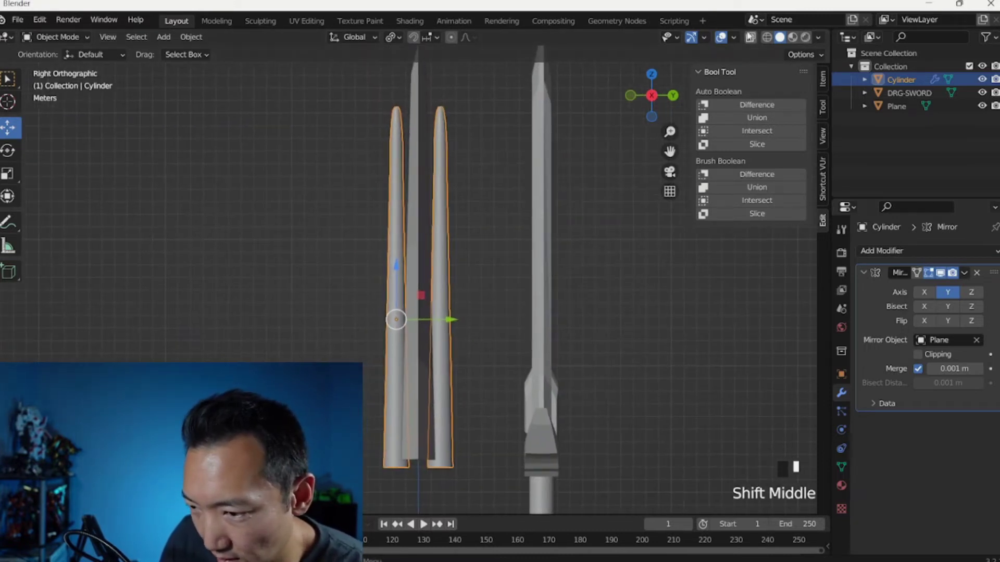
left_click(750, 38)
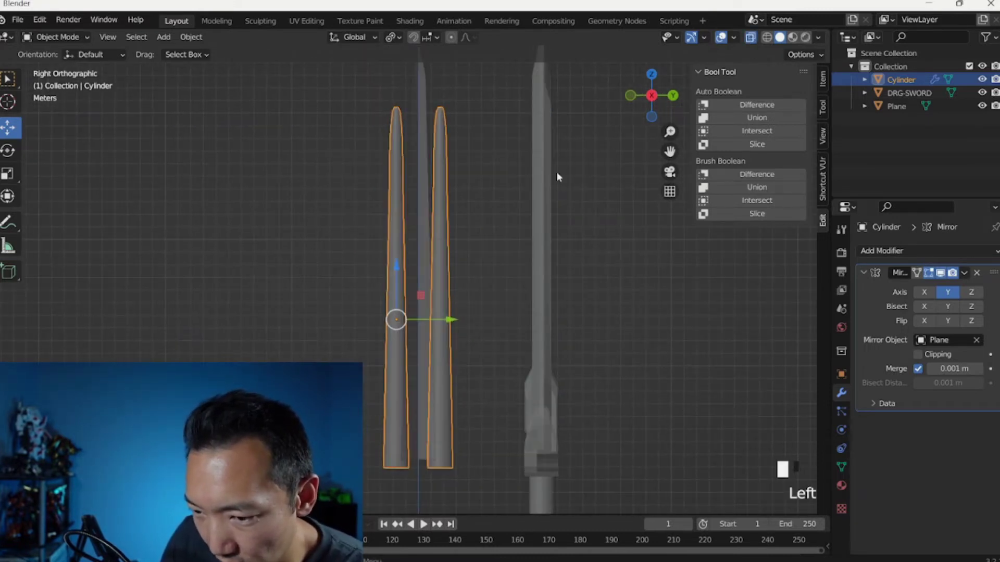
left_click(395, 255)
key("r")
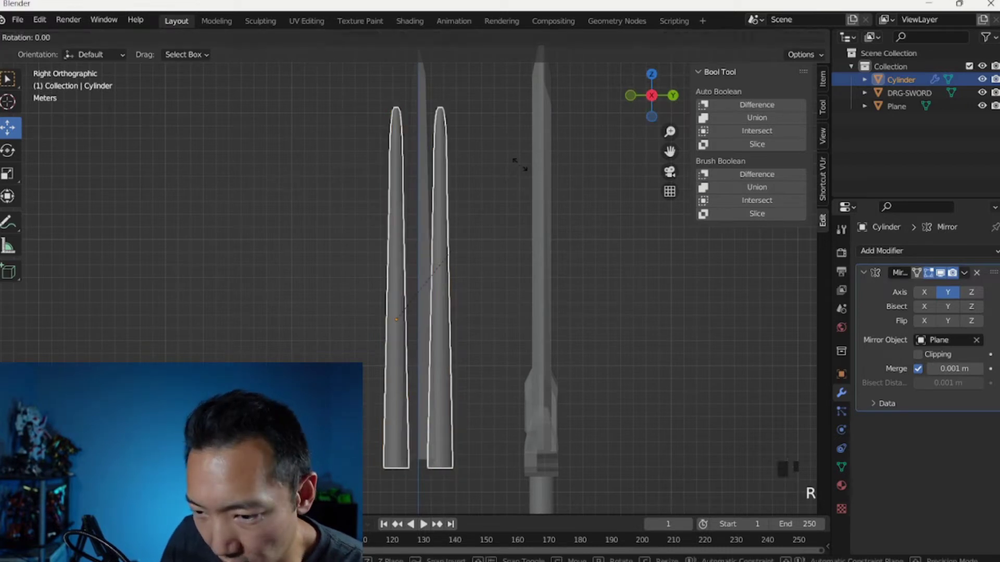
key("x")
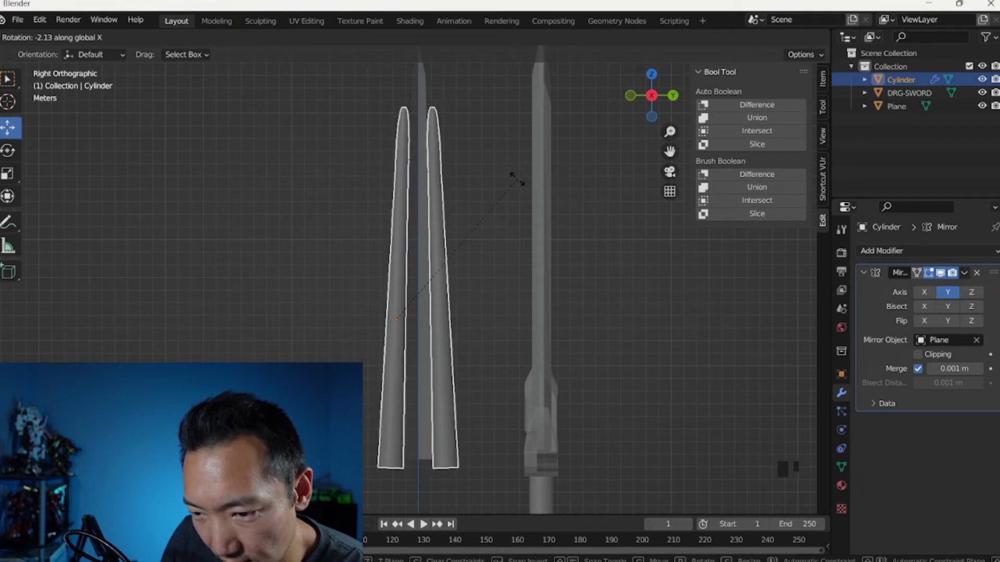
left_click(515, 178)
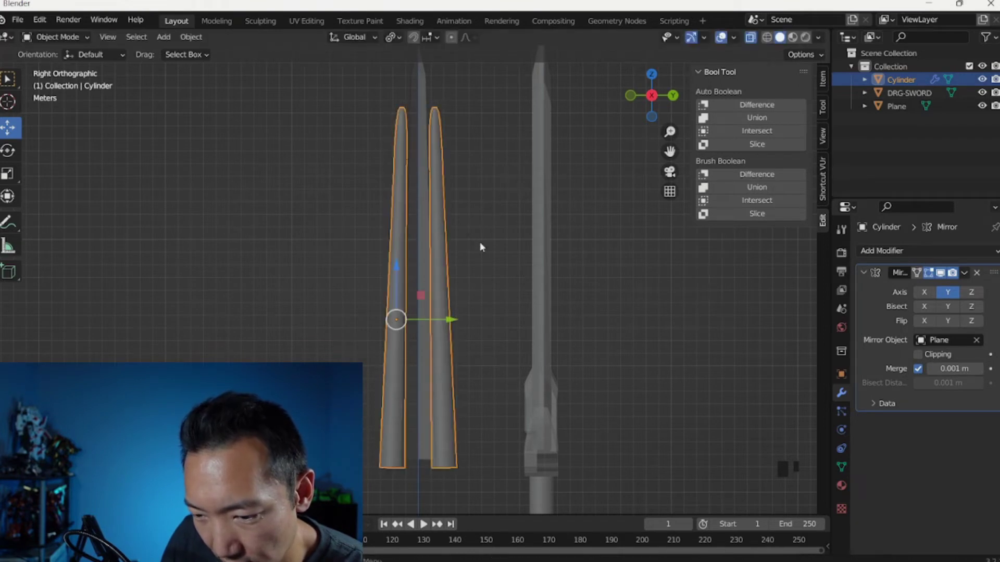
- Slide the cutters about 0.46 m along Y against the blade faces, then turn X-ray off
left_click_drag(451, 322, 461, 319)
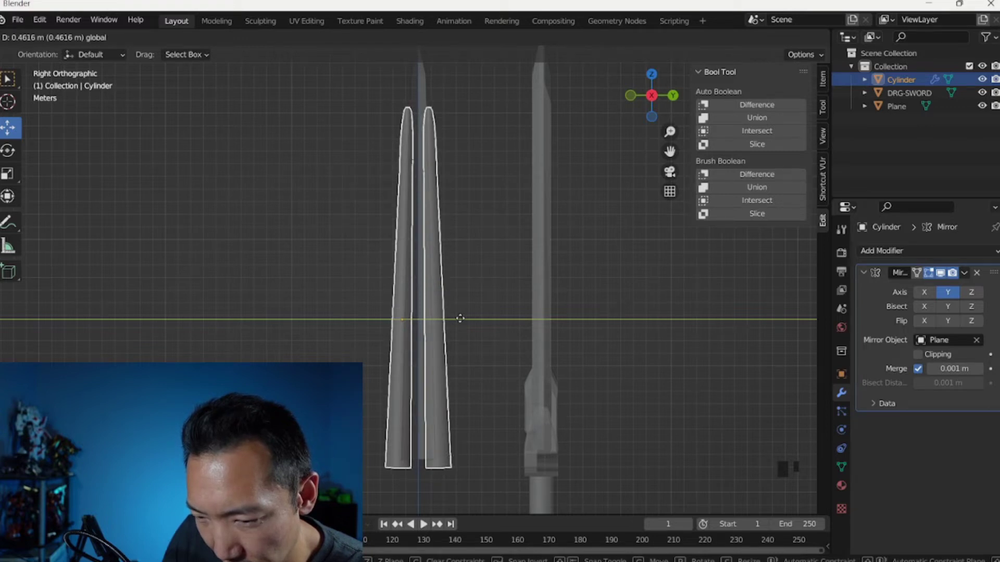
left_click_drag(461, 319, 461, 318)
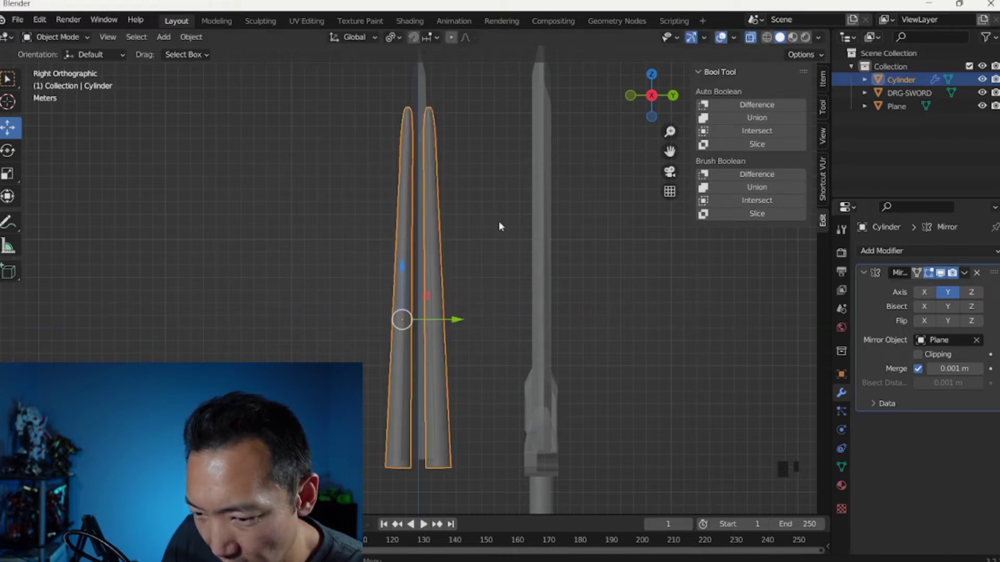
left_click(750, 37)
middle_click_drag(438, 198, 504, 260)
left_click(503, 201)
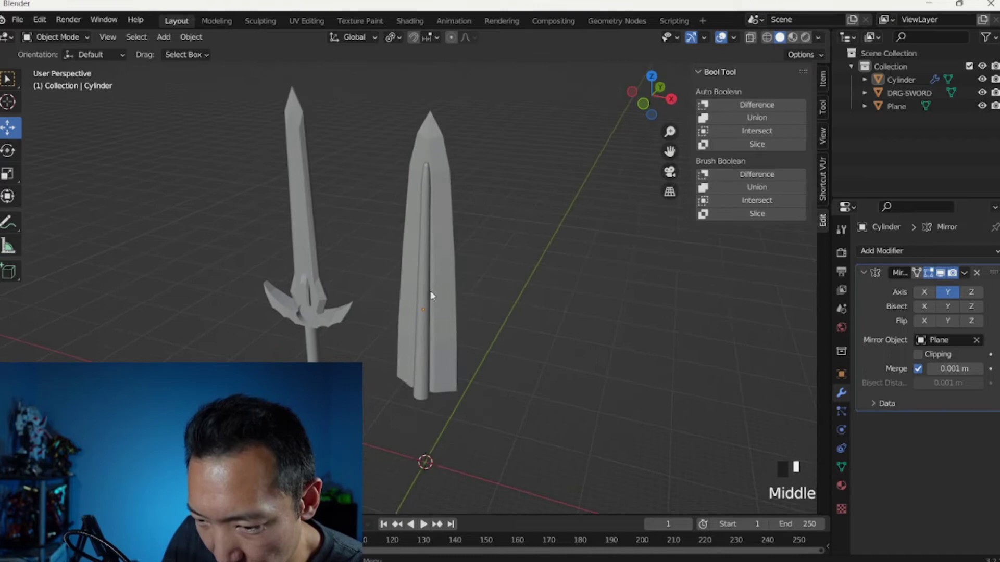
- Select the Cylinder, then the Plane as active, and apply Bool Tool Auto Boolean Difference
left_click(431, 296)
middle_click_drag(510, 276, 450, 256)
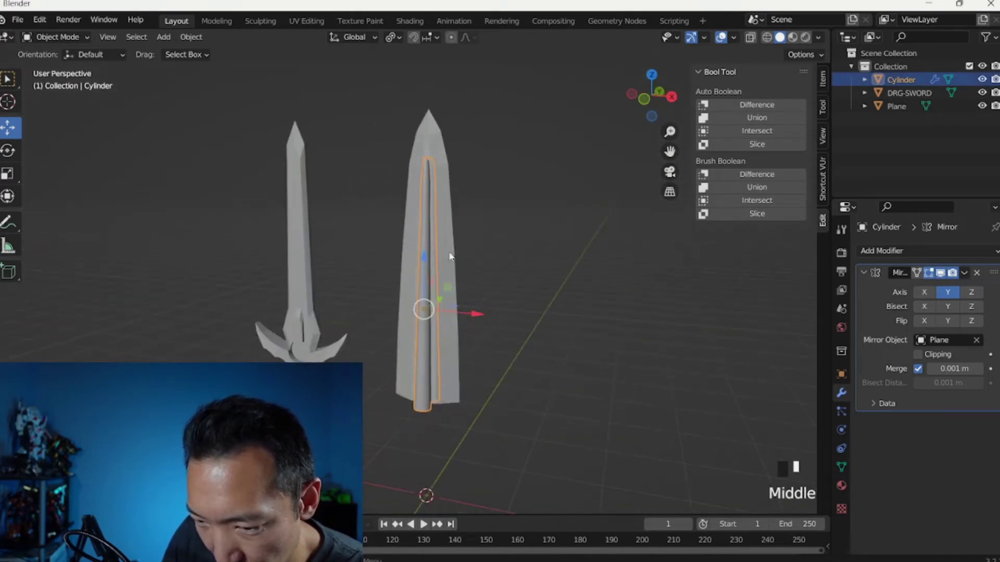
left_click(448, 246, "shift")
middle_click_drag(509, 249, 547, 237)
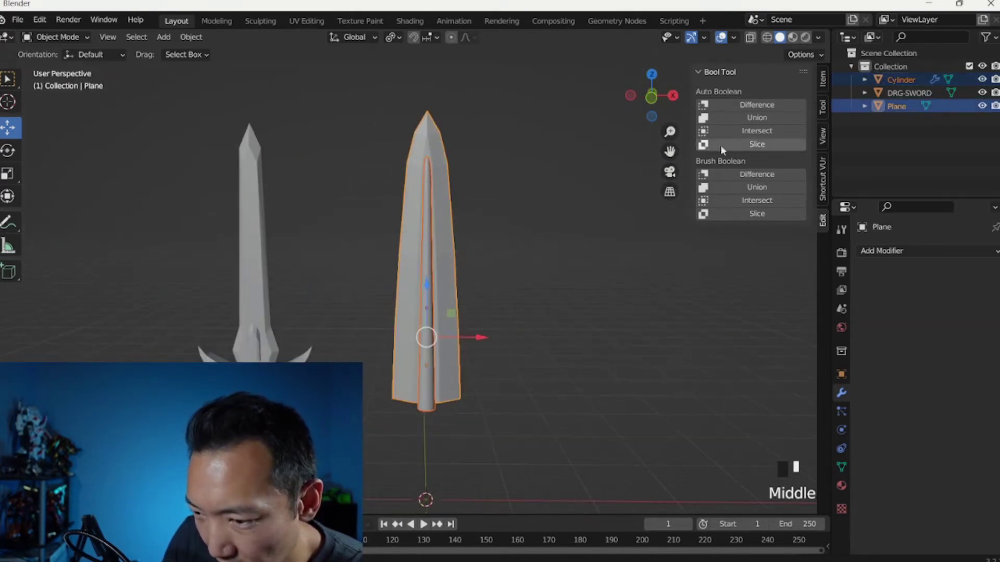
left_click(764, 106)
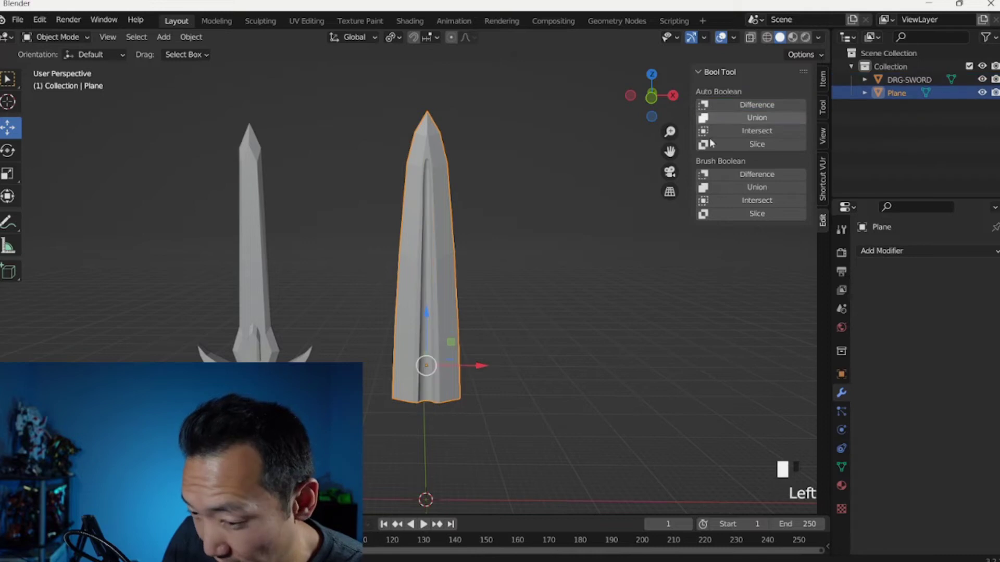
mouse_move(532, 283)
middle_mouse_down()
mouse_move(214, 265)
mouse_move(310, 252)
mouse_move(538, 281)
mouse_move(514, 287)
middle_mouse_up()
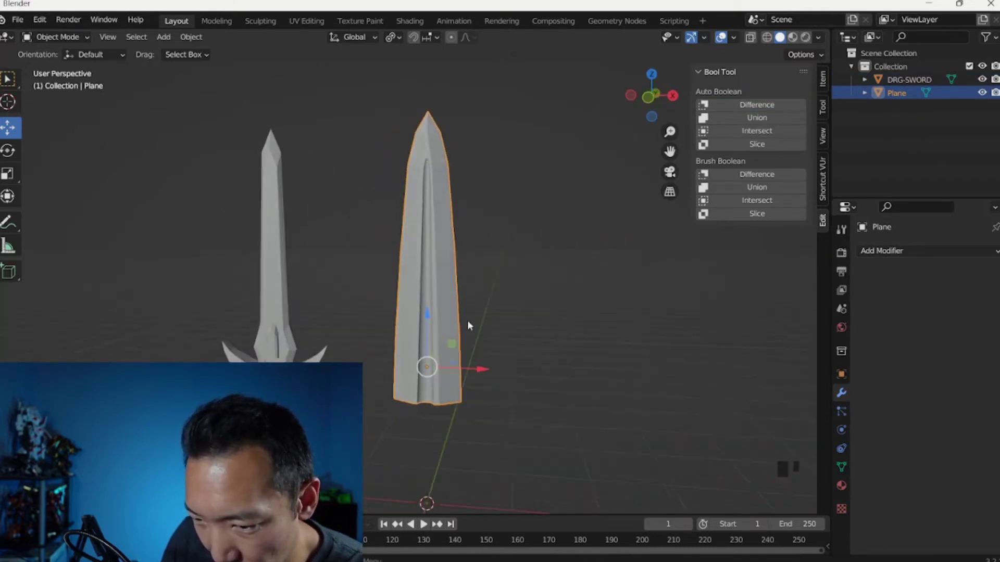
middle_click_drag(467, 320, 434, 314)
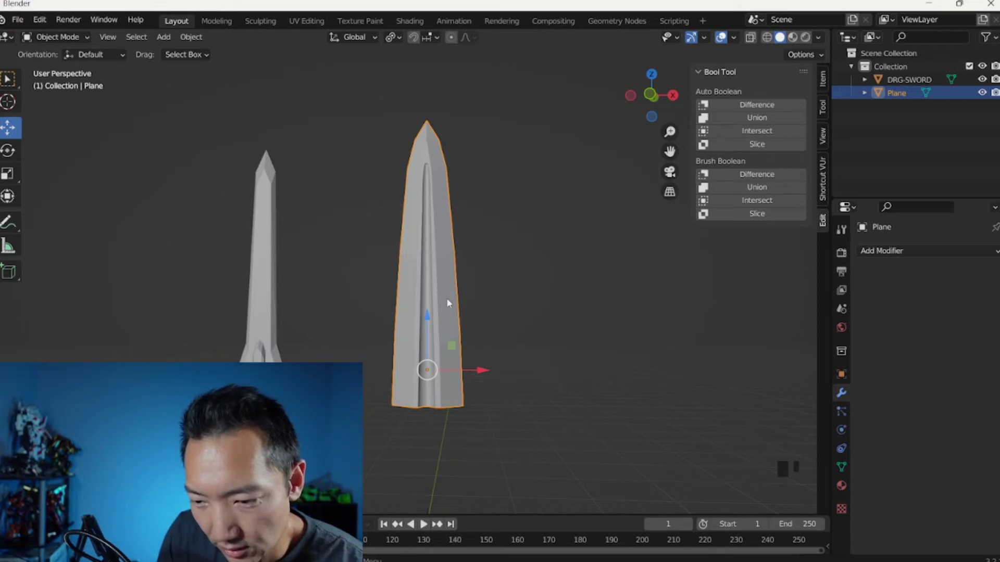
left_click(479, 293)
- Add several lengthwise Ctrl+R loop cuts to the grooved blade, then return to Object Mode
key("Tab")
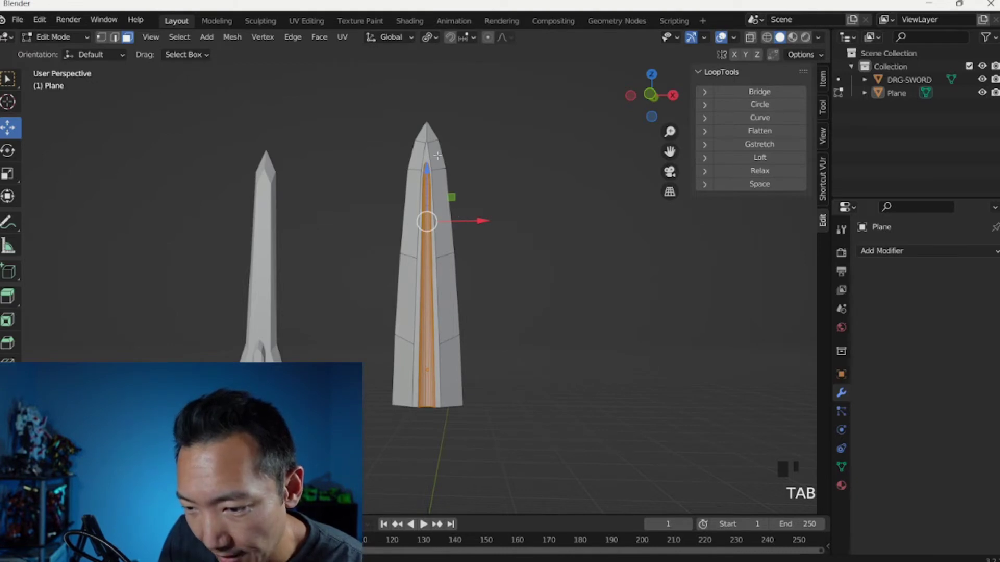
middle_click_drag(426, 160, 432, 203, "shift")
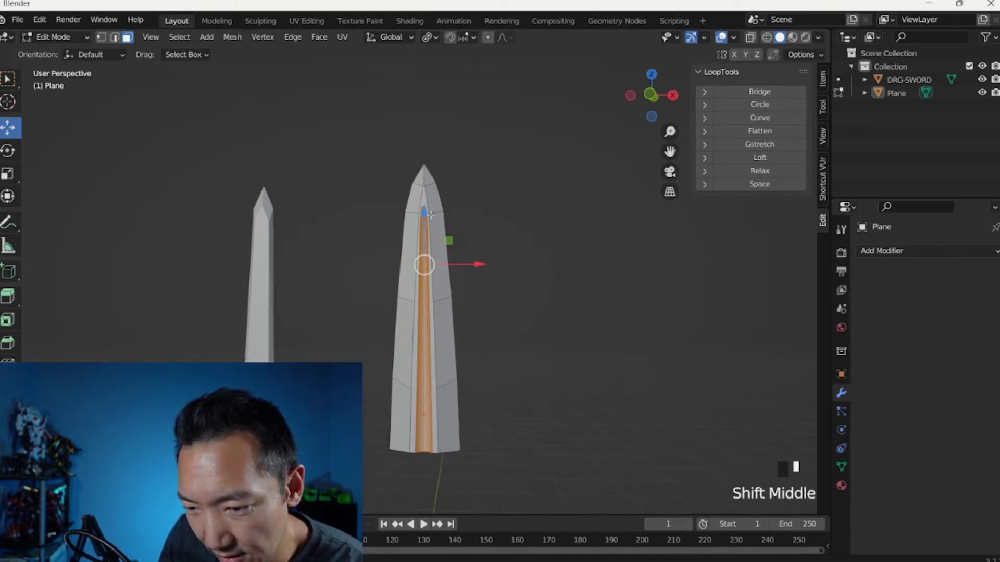
key("Tab")
middle_click_drag(449, 242, 433, 200)
scroll(449, 172, "up", 2)
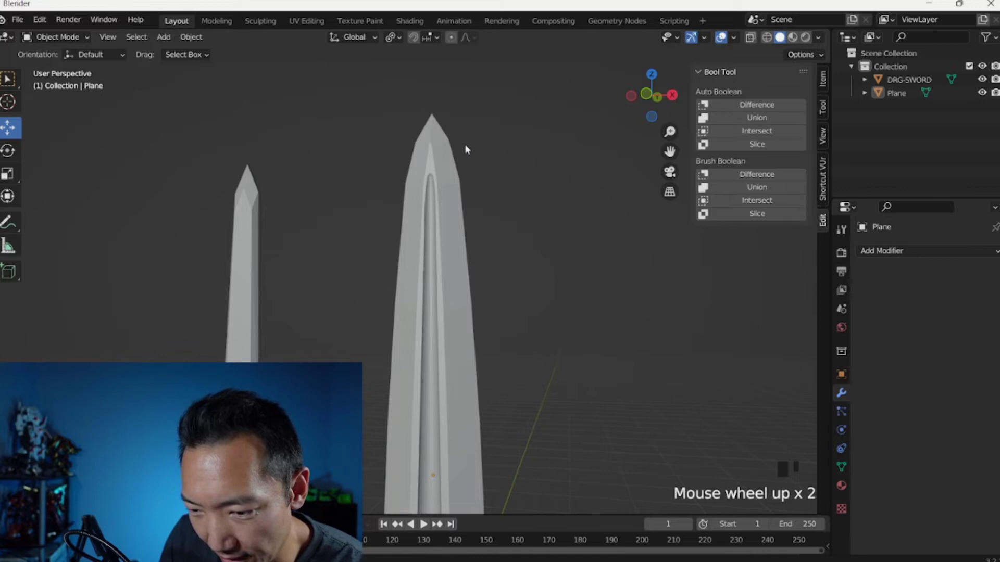
middle_click_drag(466, 148, 458, 207, "shift")
middle_click_drag(452, 168, 440, 191, "shift")
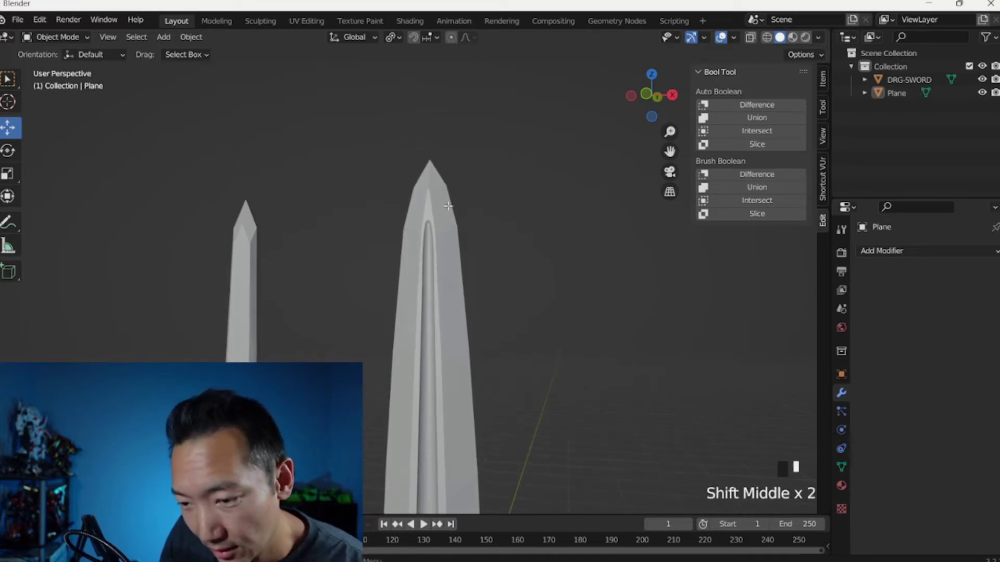
key("Tab")
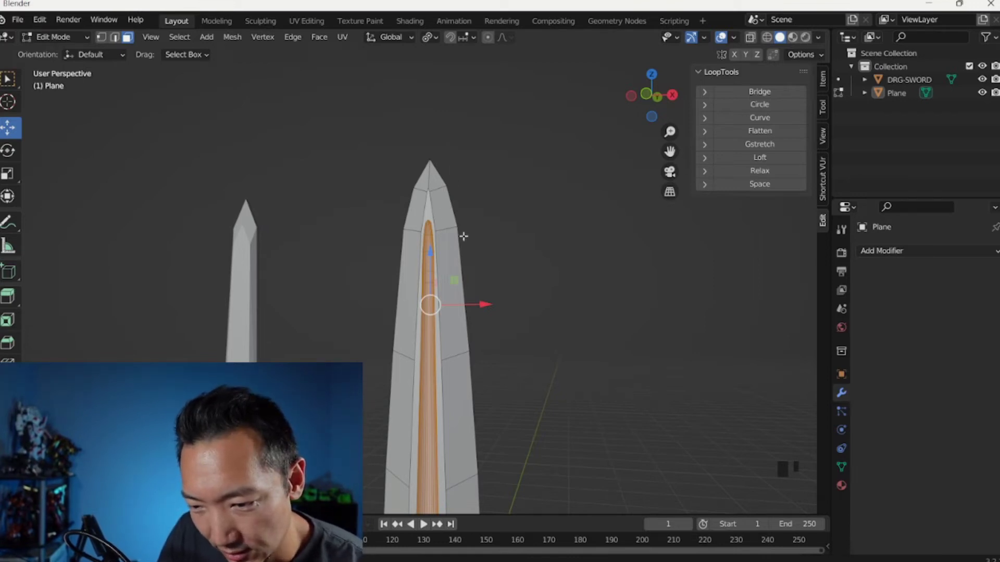
middle_click_drag(465, 277, 449, 215, "shift")
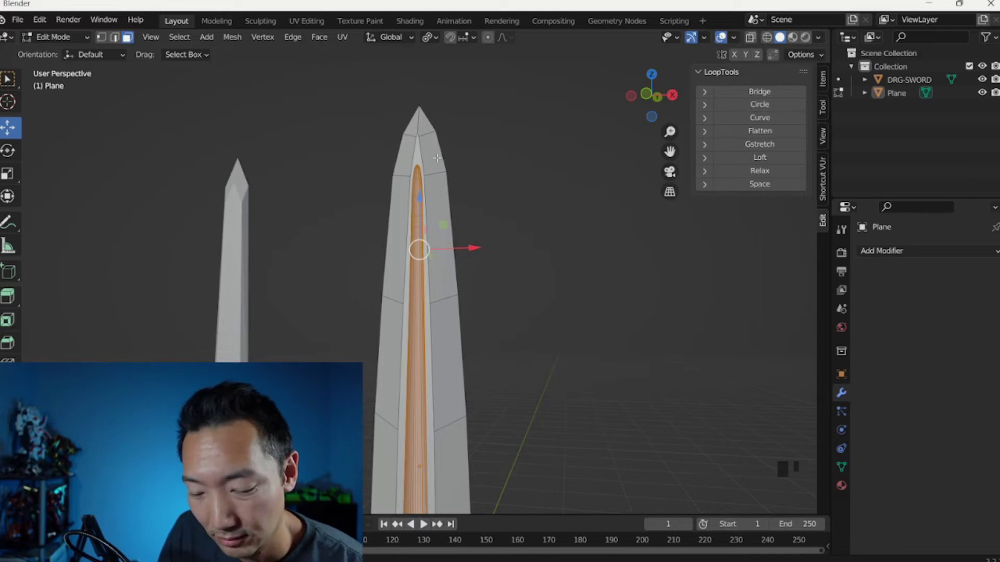
key("ctrl+r")
scroll(427, 140, "up", 4)
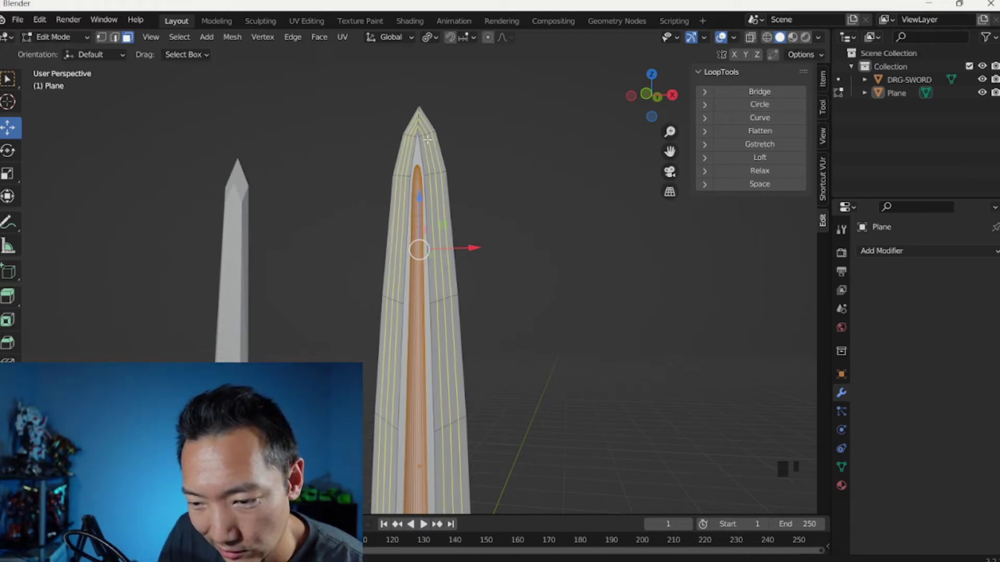
left_click(427, 139)
right_click(429, 142)
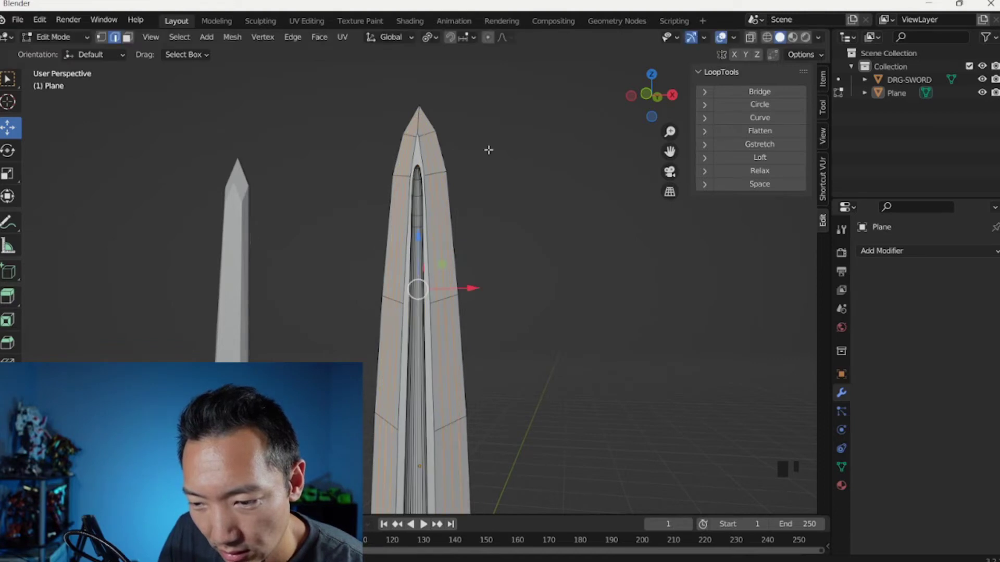
left_click(490, 156)
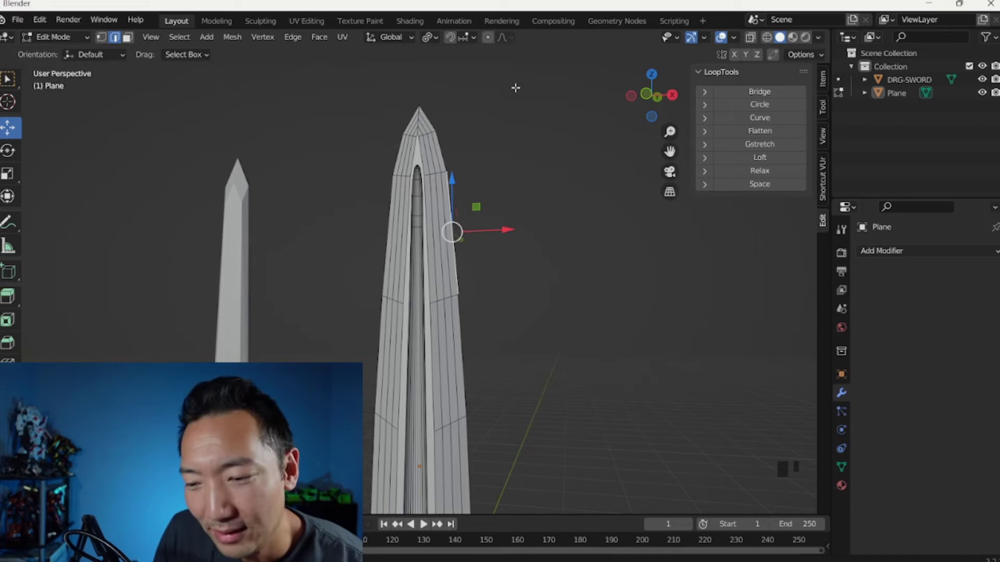
key("Tab")
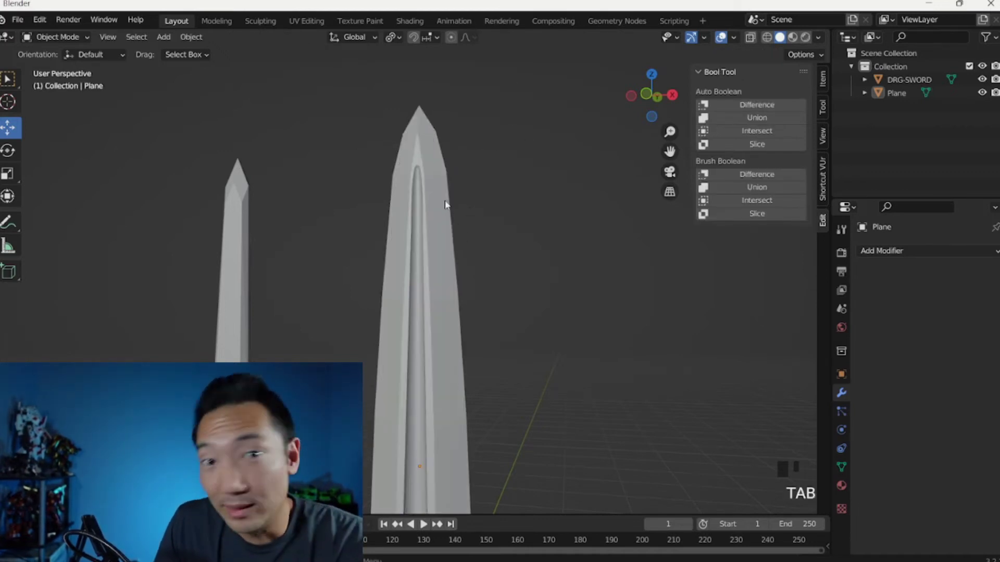
- In front view, add a cube and move it up and sideways to the blade's base
key("KP_1")
scroll(451, 187, "down", 4)
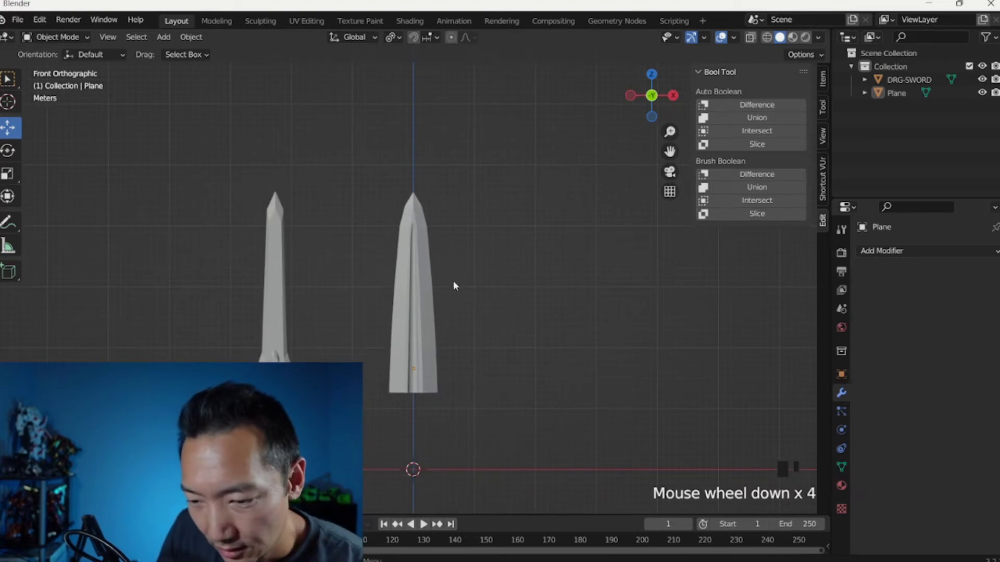
middle_click_drag(435, 342, 444, 319, "shift")
scroll(431, 302, "up", 2)
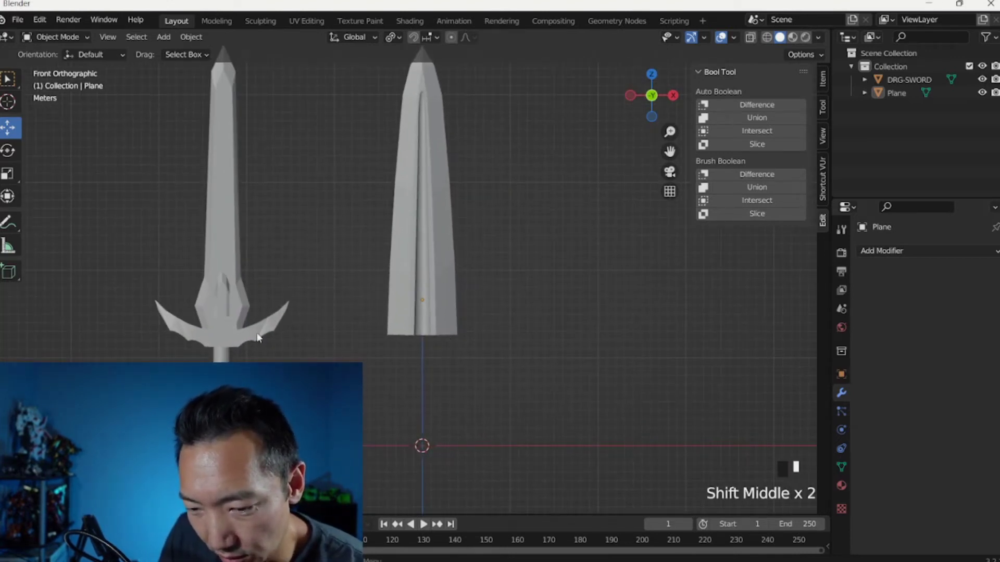
left_click(164, 36)
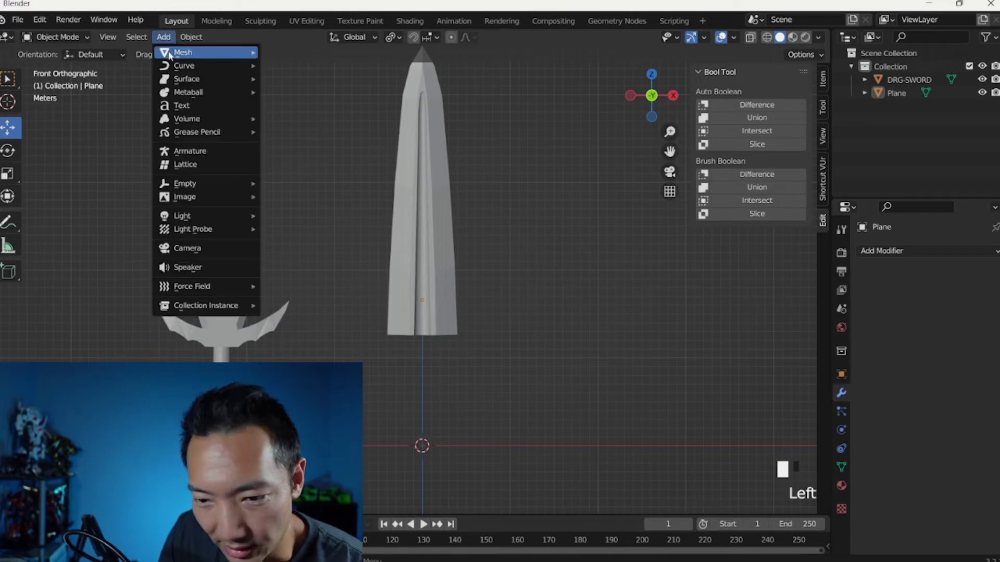
mouse_move(219, 52)
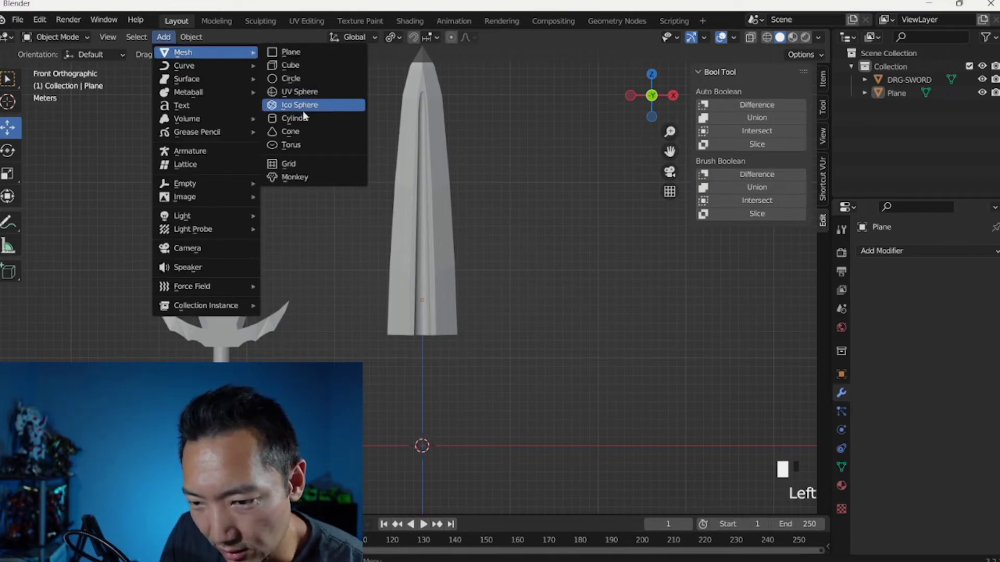
left_click(292, 66)
left_click_drag(422, 400, 423, 290)
left_click_drag(478, 337, 493, 334)
left_click(881, 250)
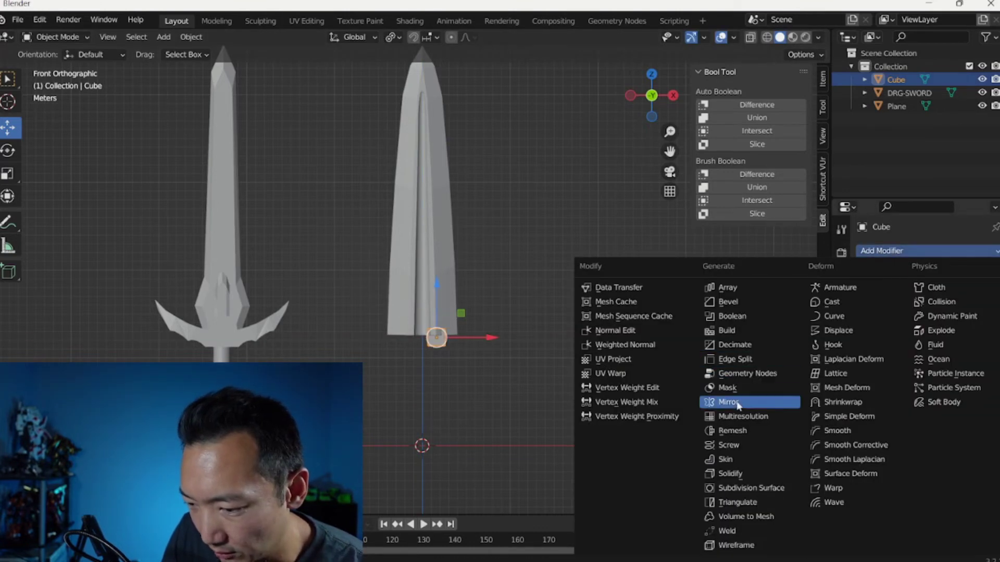
- Give the cube a Mirror modifier with Plane as mirror object and slide its halves together
left_click(772, 402)
left_click(976, 340)
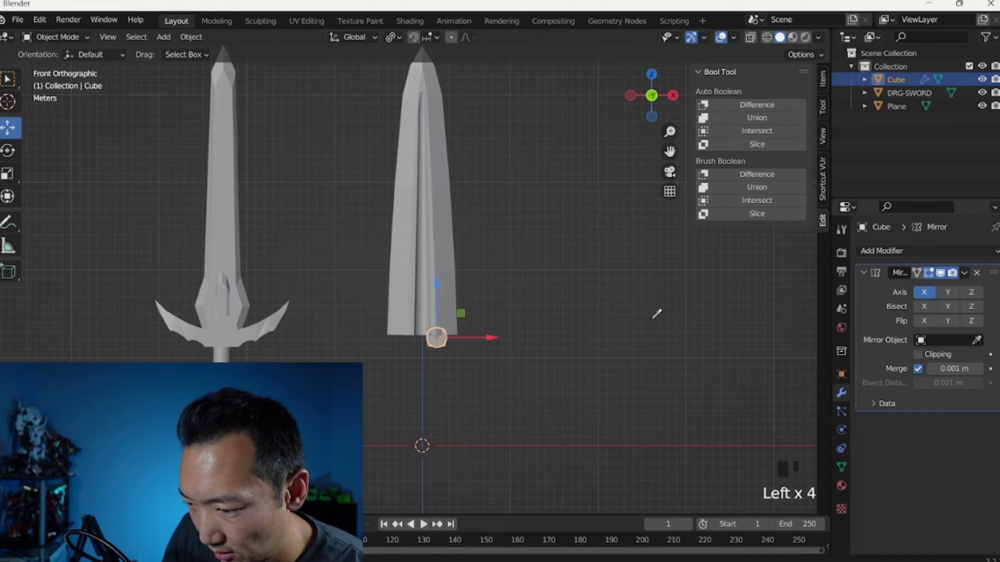
left_click(405, 329)
left_click_drag(489, 338, 472, 338)
scroll(473, 393, "up", 4)
middle_click_drag(473, 393, 468, 330, "shift")
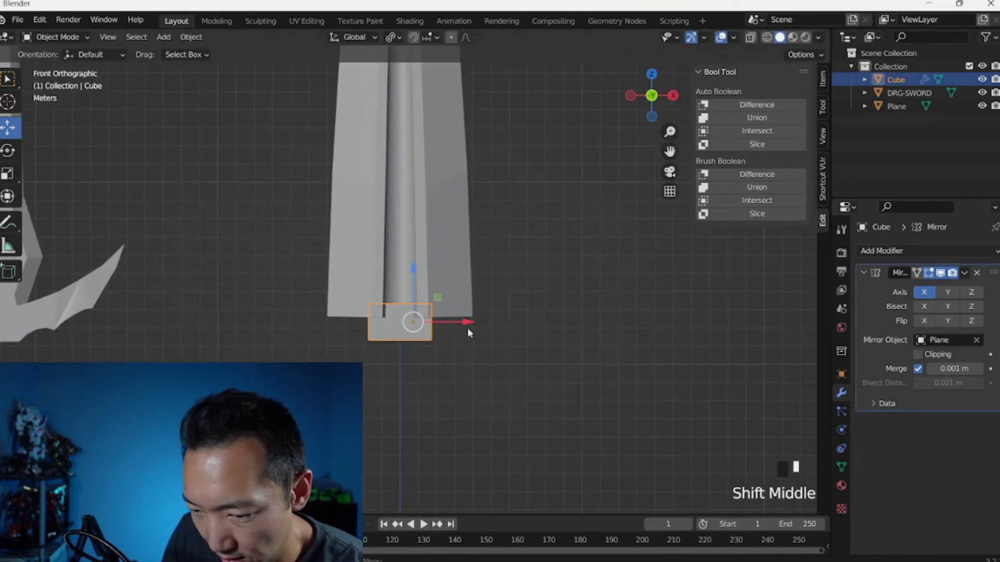
- Scale the block by 2 along Y to double its width
key("KP_3")
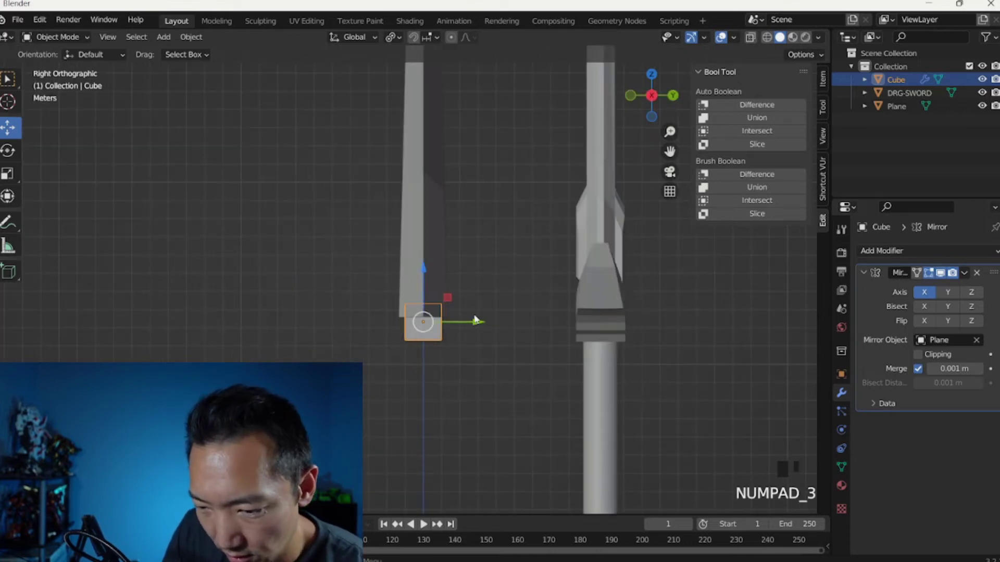
key("s")
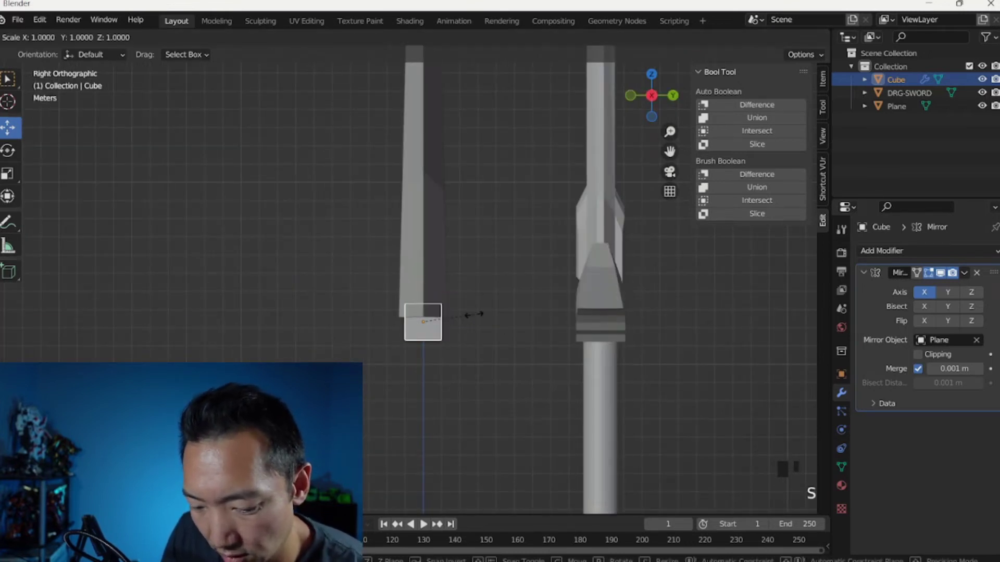
key("y")
key("2")
key("Return")
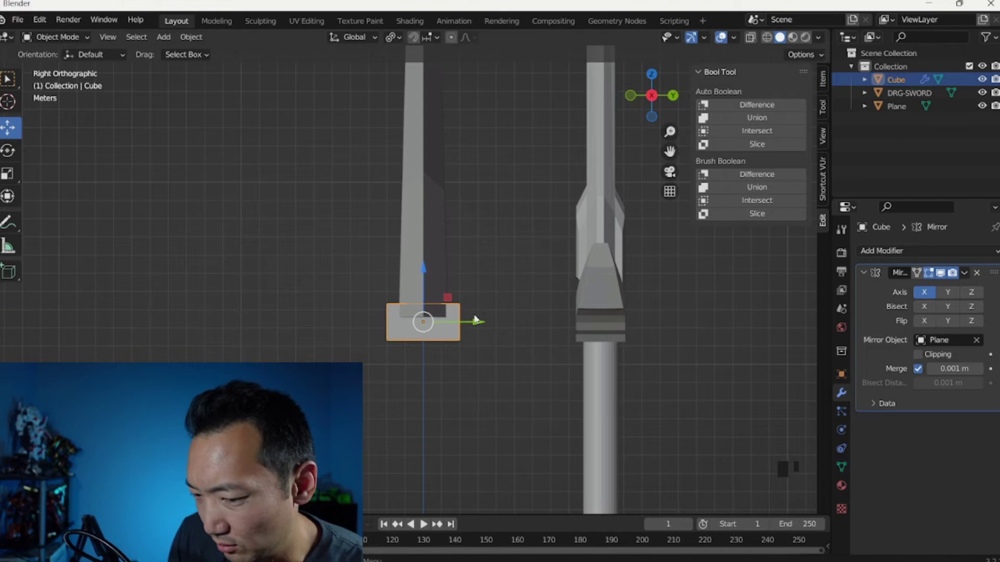
- With X-ray on, enable Bisect X on the mirror and shift the block right along X
key("KP_1")
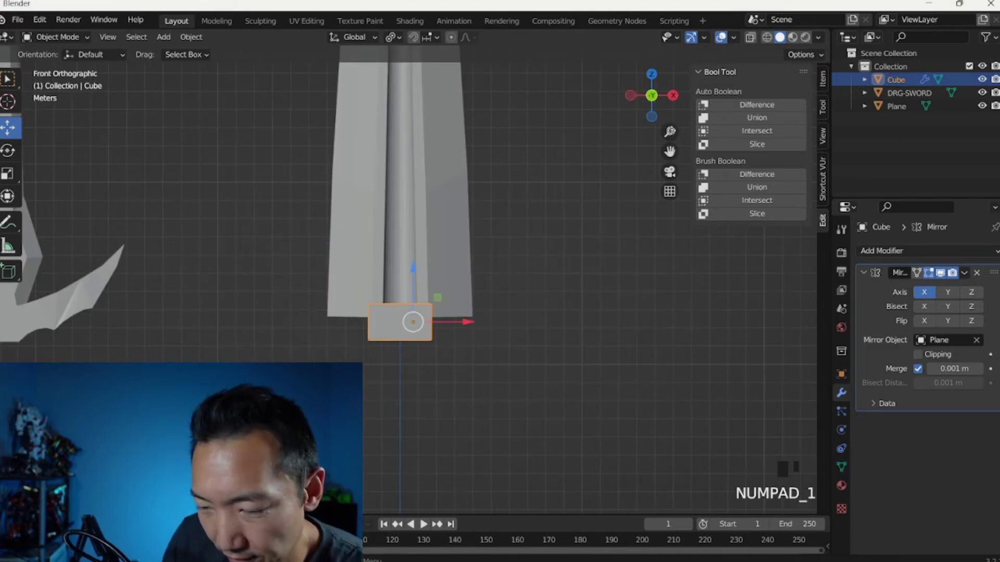
left_click(750, 37)
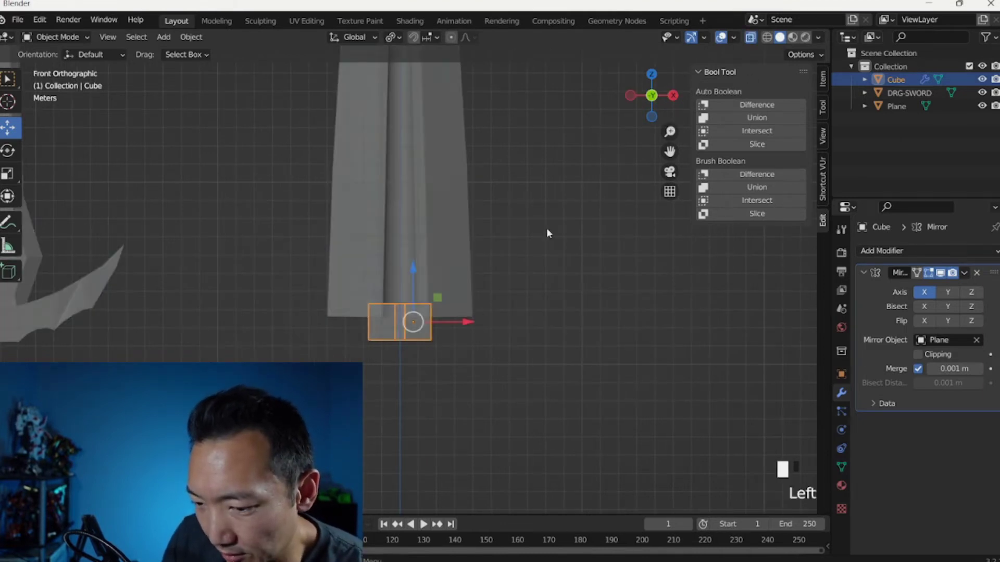
left_click(924, 306)
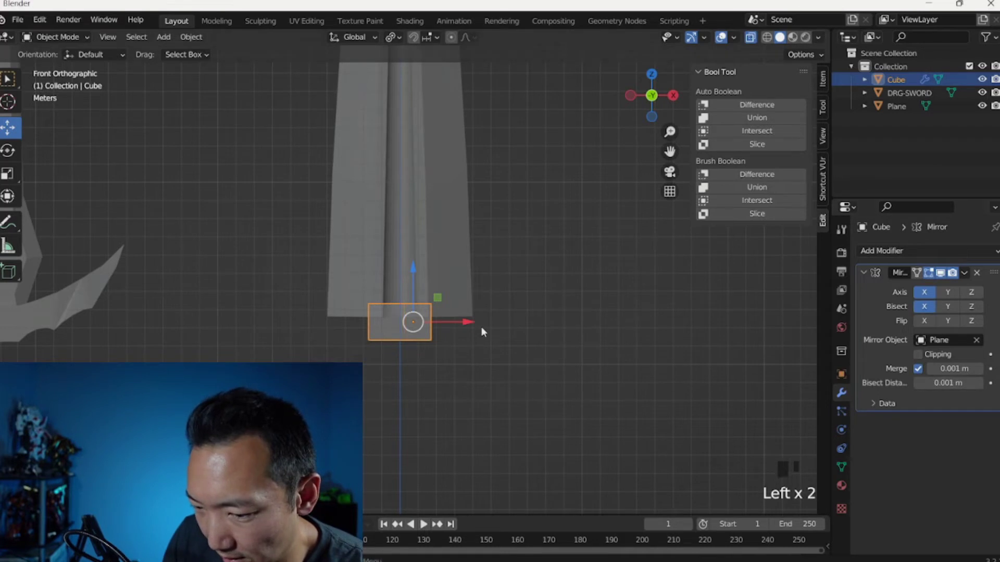
mouse_move(464, 321)
left_mouse_down()
mouse_move(492, 321)
mouse_move(466, 321)
left_mouse_up()
key("Tab")
key("Tab")
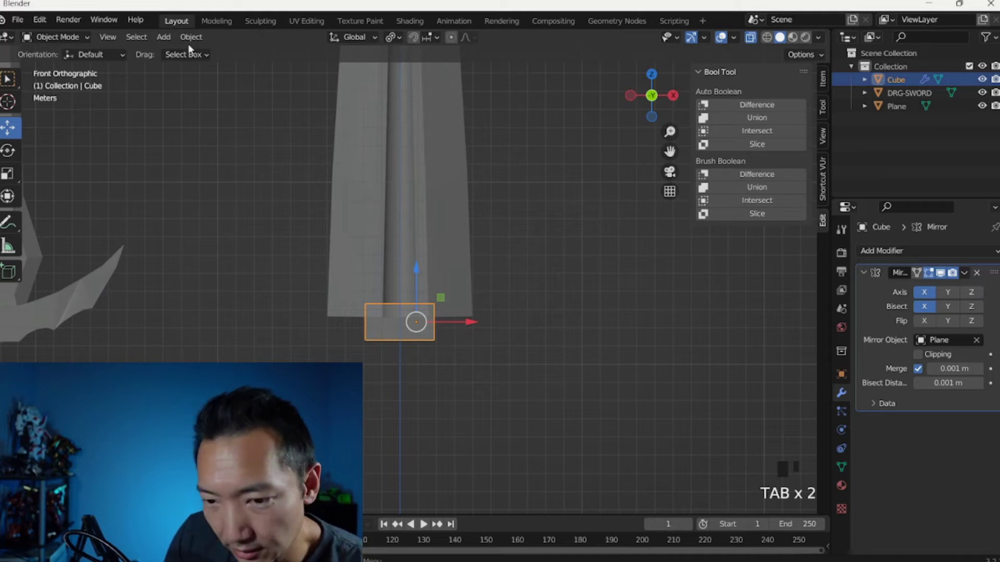
- In vertex select mode, raise the block's top-left vertex to form the guard's raised centre
key("Tab")
left_click(102, 37)
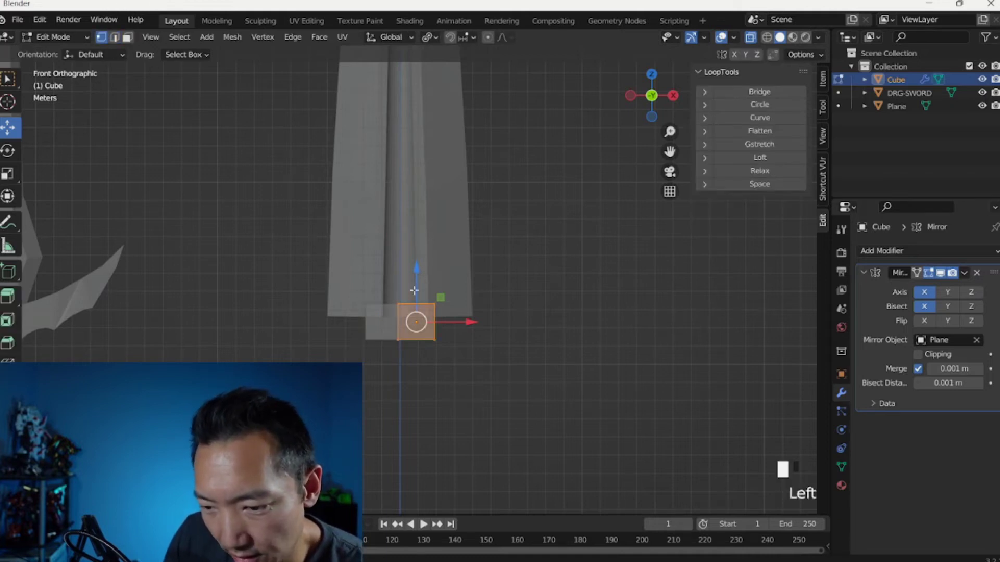
scroll(410, 301, "up", 5)
middle_click_drag(411, 301, 411, 262, "shift")
left_click_drag(334, 248, 402, 331)
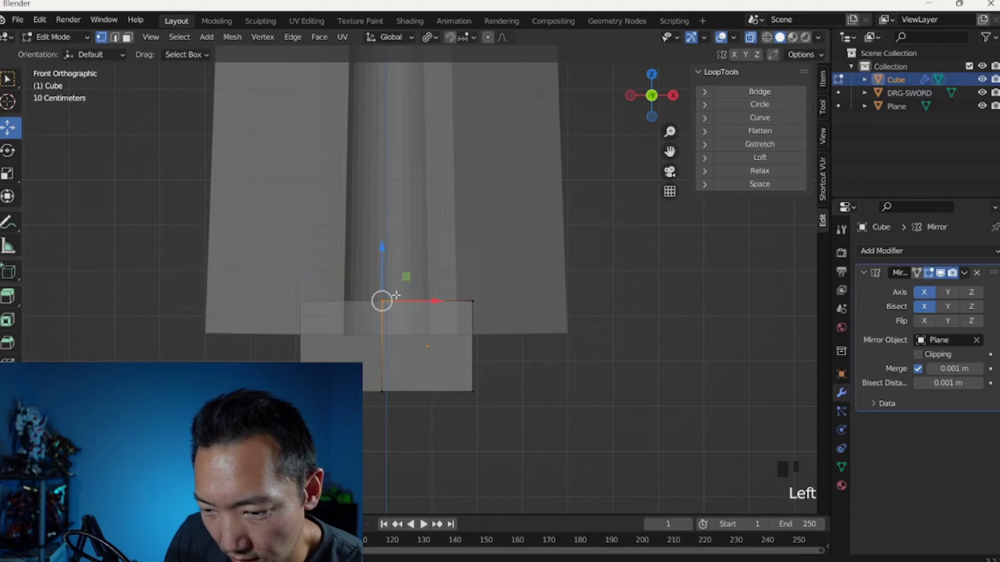
left_click_drag(325, 223, 406, 318)
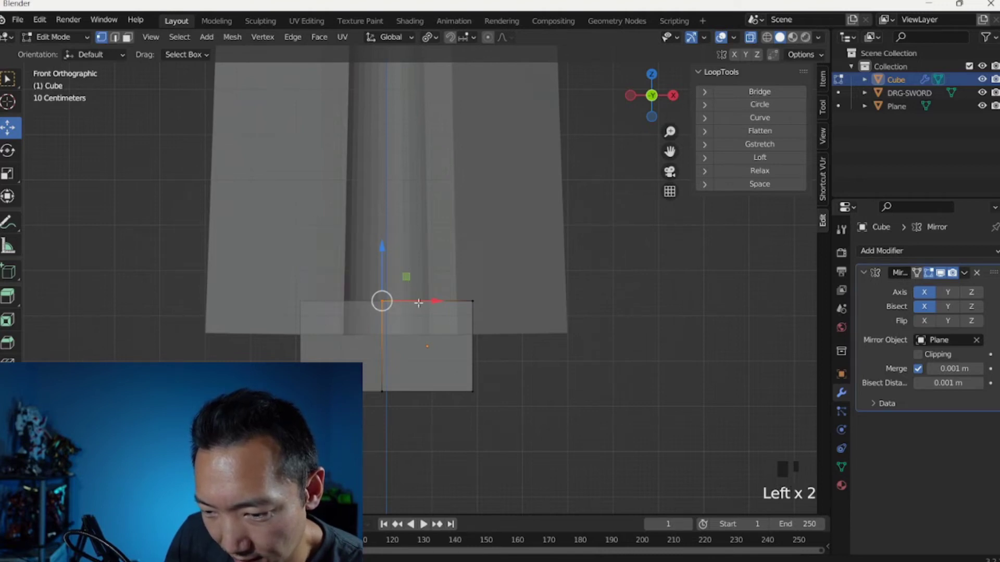
middle_click_drag(419, 303, 467, 294)
key("KP_1")
left_click_drag(386, 251, 395, 225)
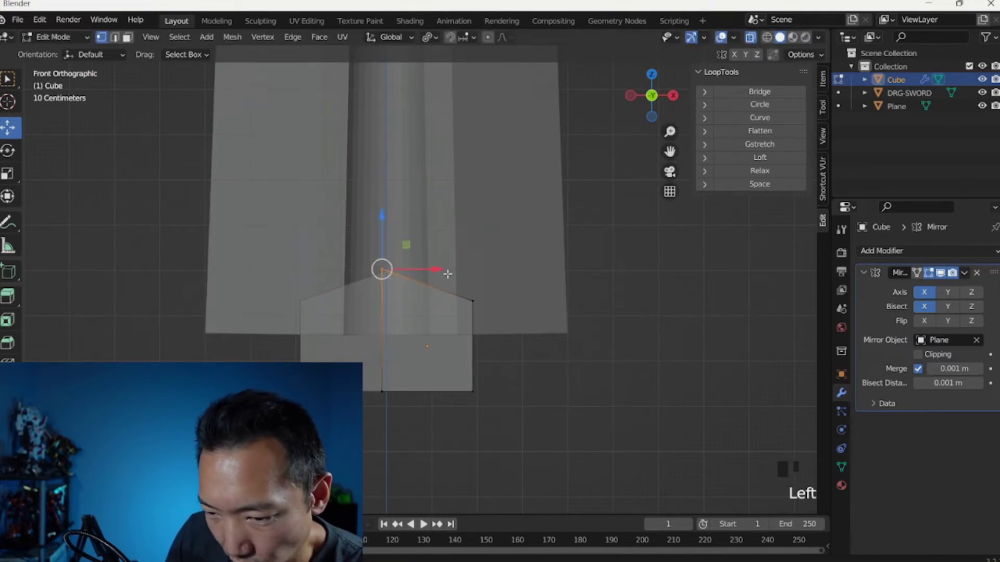
left_click_drag(474, 311, 481, 320)
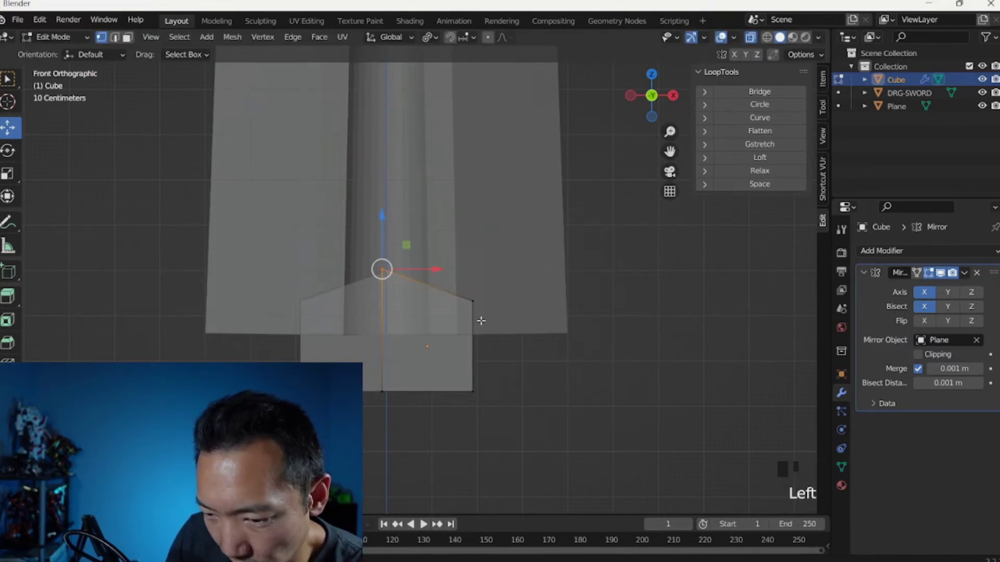
- Extrude the block's right edge outward in three successive segments
left_click_drag(459, 271, 503, 435)
left_click_drag(524, 347, 502, 347)
key("e")
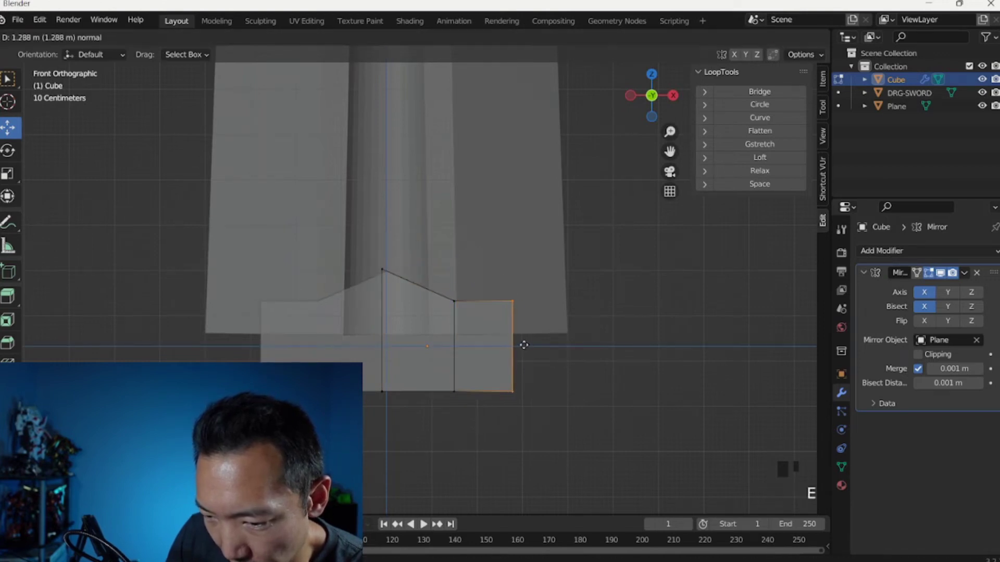
left_click(530, 345)
key("e")
left_click(598, 313)
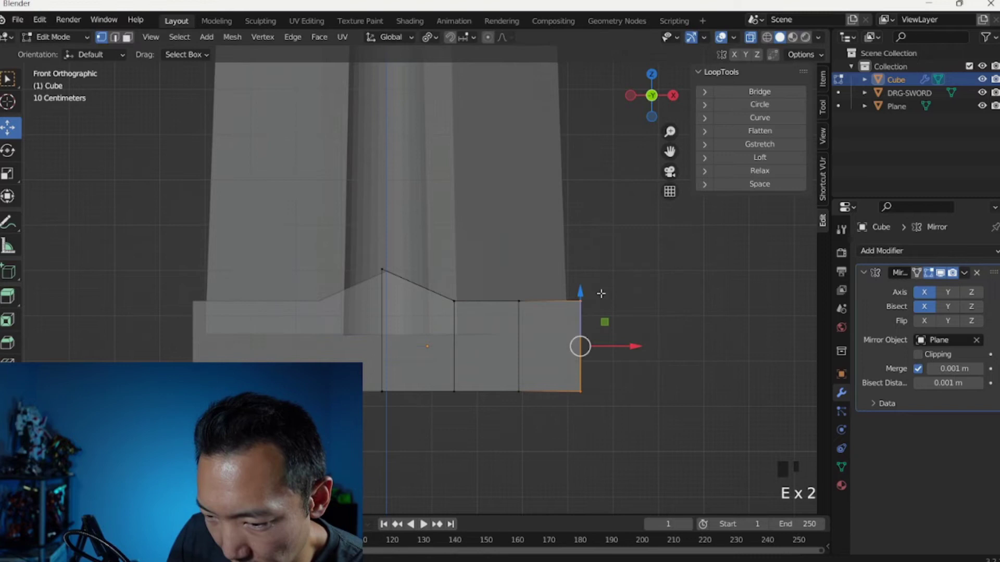
left_click_drag(565, 244, 591, 237)
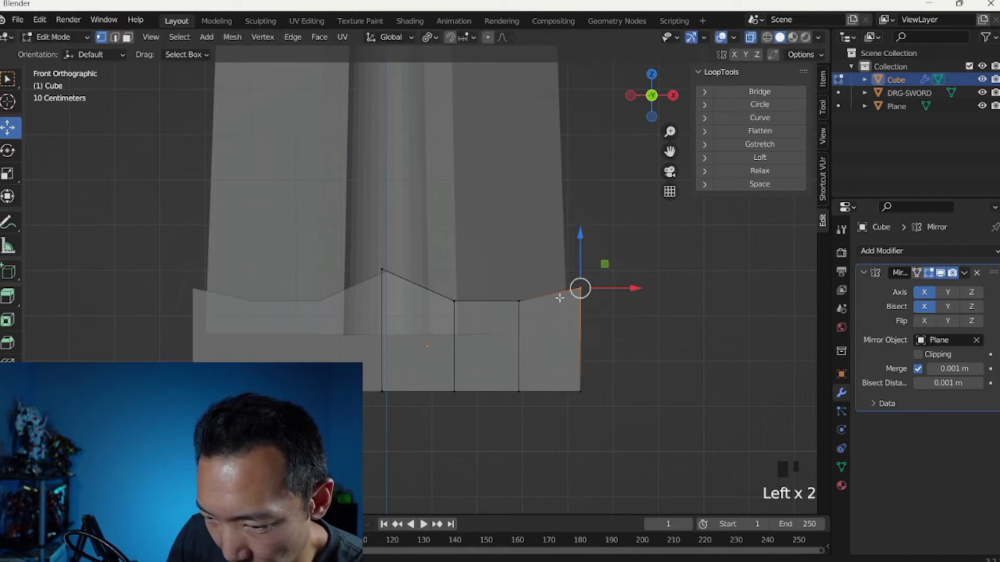
left_click(616, 415, "shift")
key("e")
left_click(705, 343)
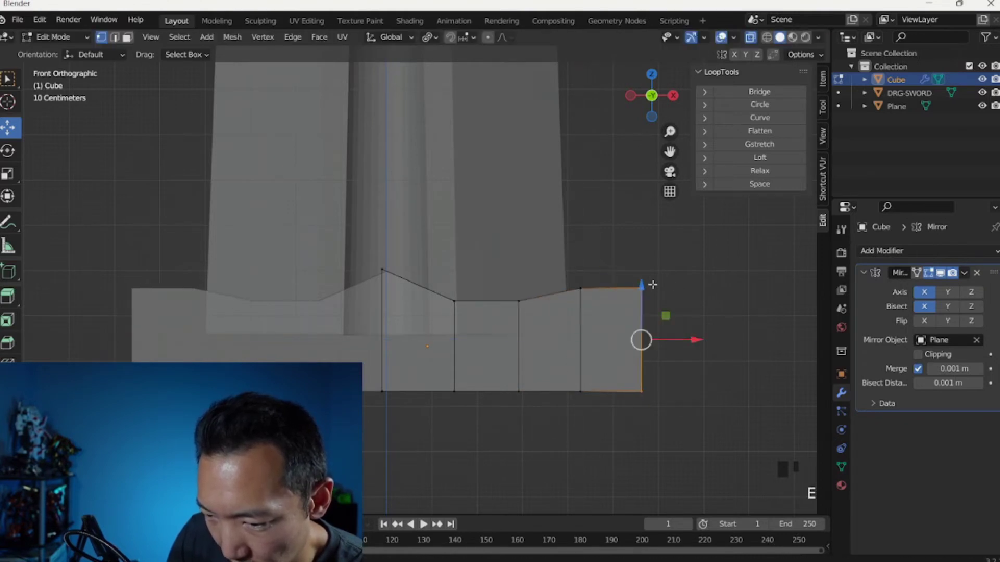
- Raise the top-right vertex to sweep the tip upward and extrude the edge once more
left_click(652, 285)
left_click_drag(649, 249, 648, 272)
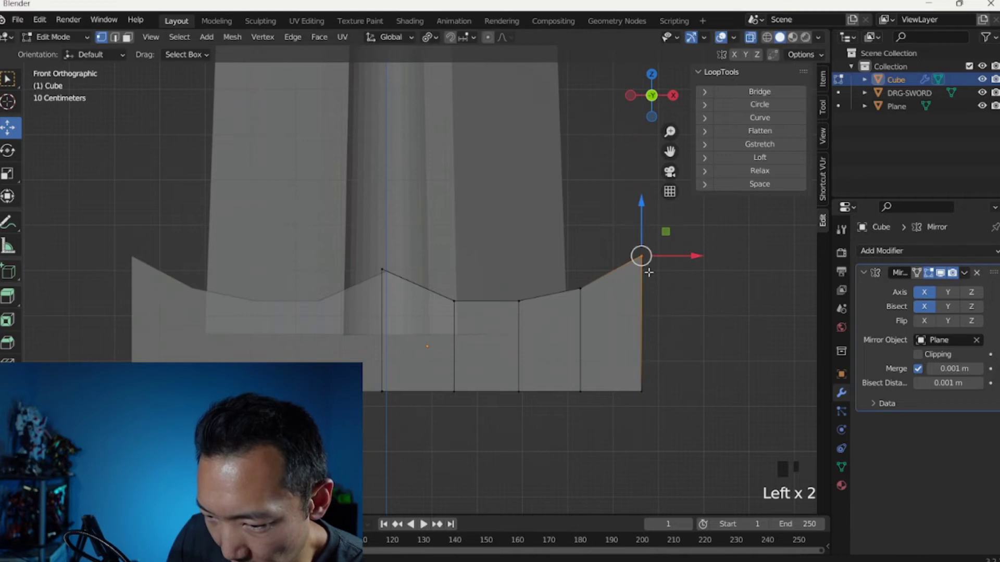
left_click(630, 354, "shift")
key("e")
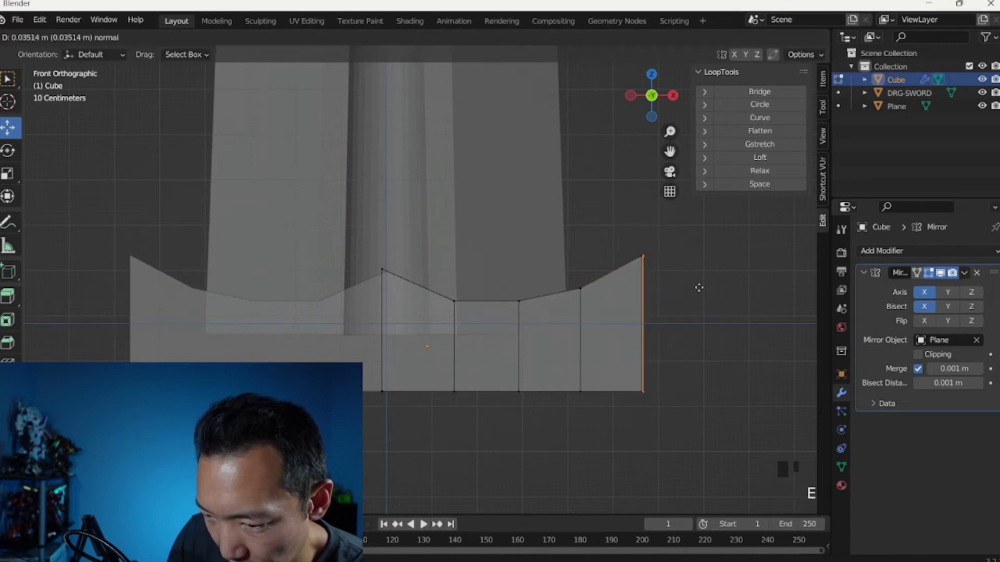
left_click(735, 278)
left_click(698, 263)
left_click(699, 264)
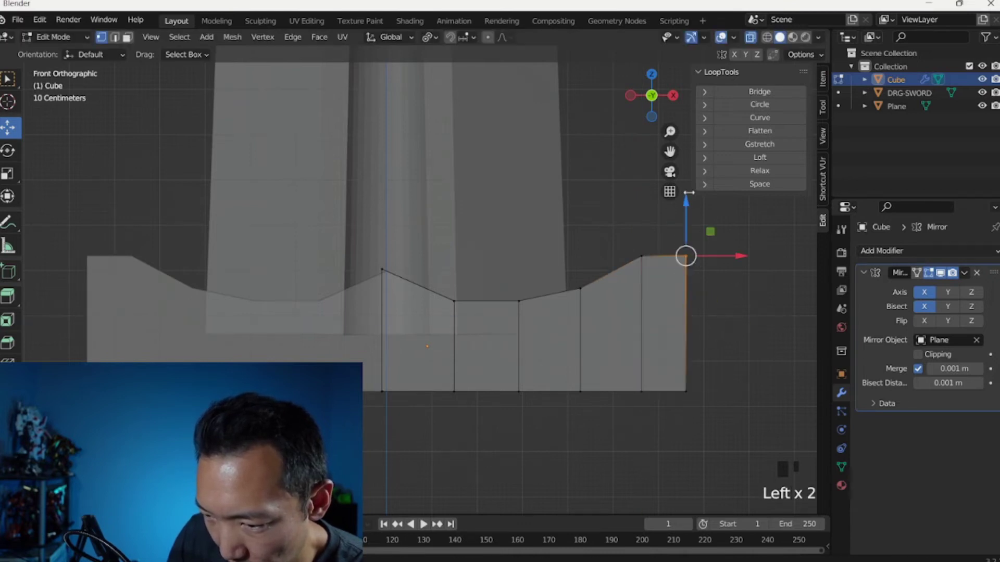
- Zoom out to see the whole sword and undo the last three mesh edits
scroll(661, 232, "down", 6)
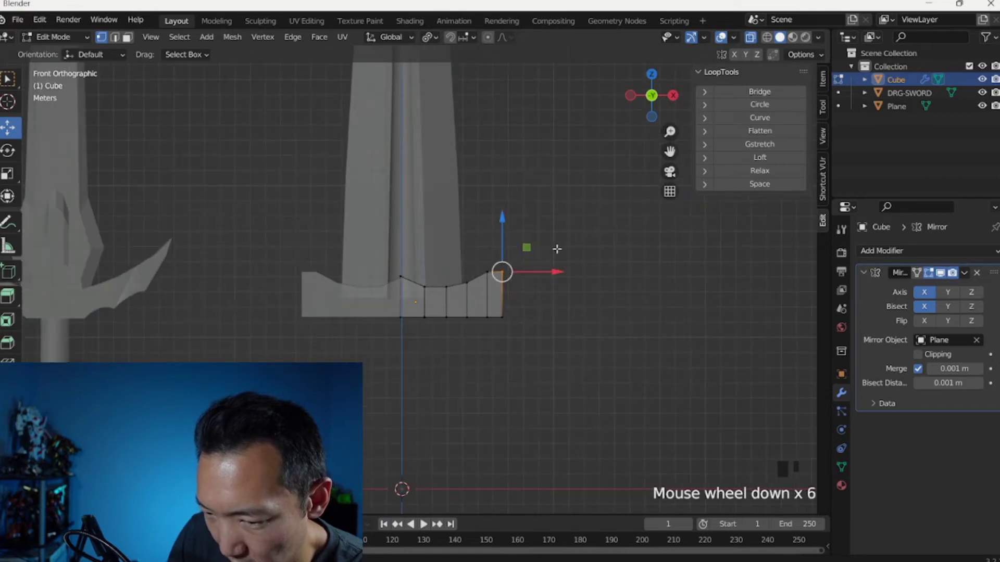
middle_click_drag(526, 246, 547, 298, "shift")
scroll(543, 299, "down", 2)
scroll(492, 300, "up", 2)
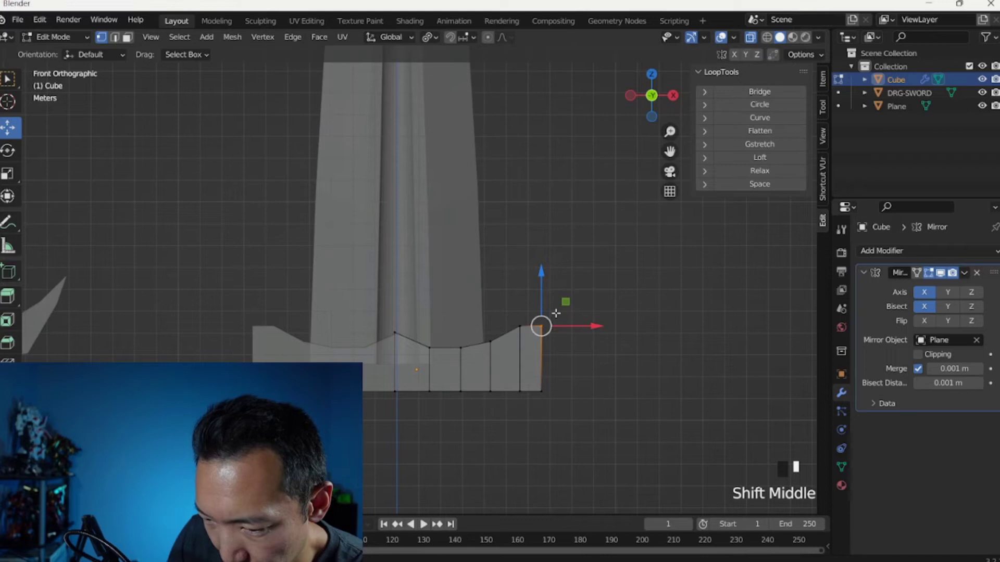
key("ctrl+z")
key("ctrl+z")
key("ctrl+z")
- Move single guard vertices along Z and X to start bending the cross-guard
left_click(507, 305)
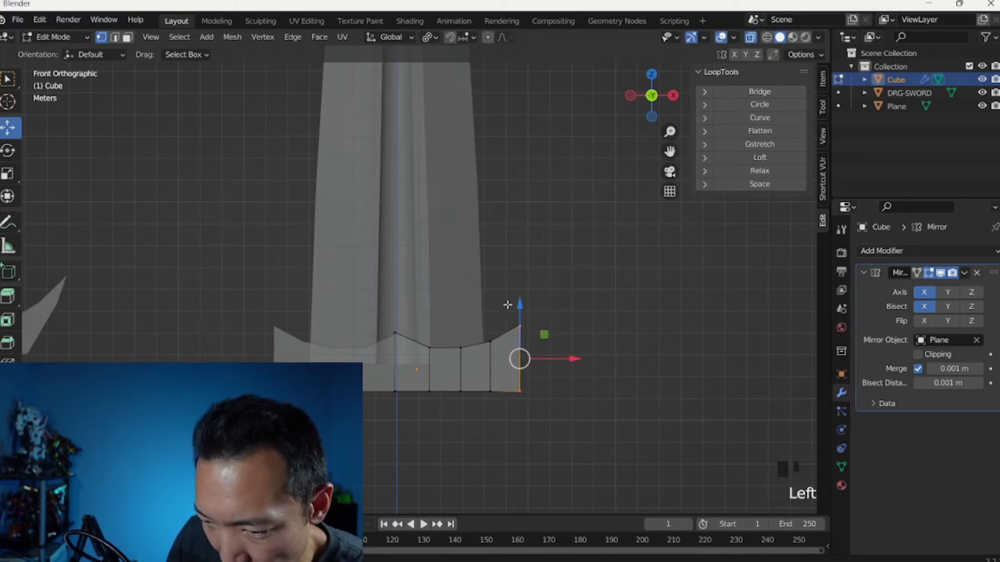
left_click_drag(519, 307, 522, 287)
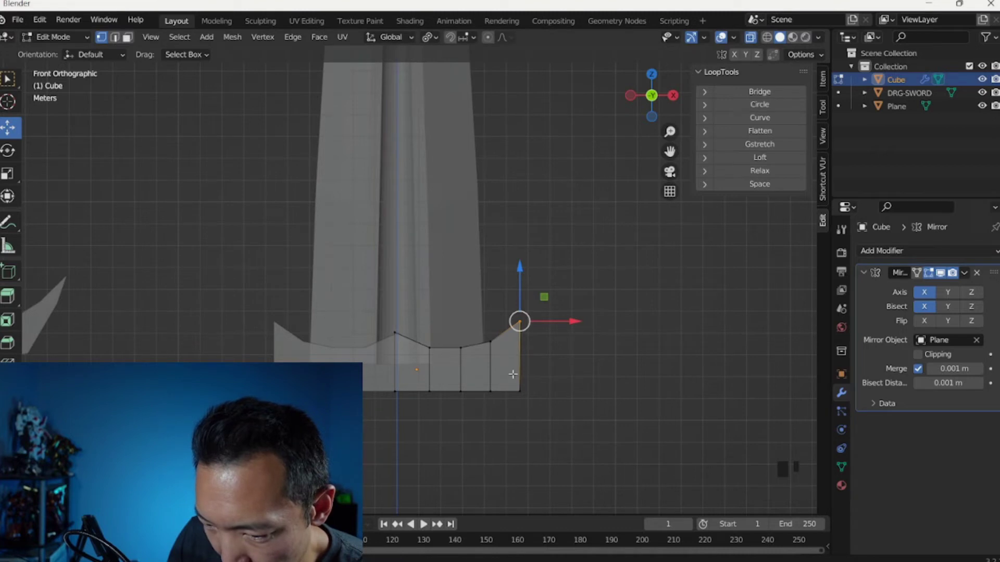
left_click(538, 391)
left_click_drag(524, 341, 585, 368)
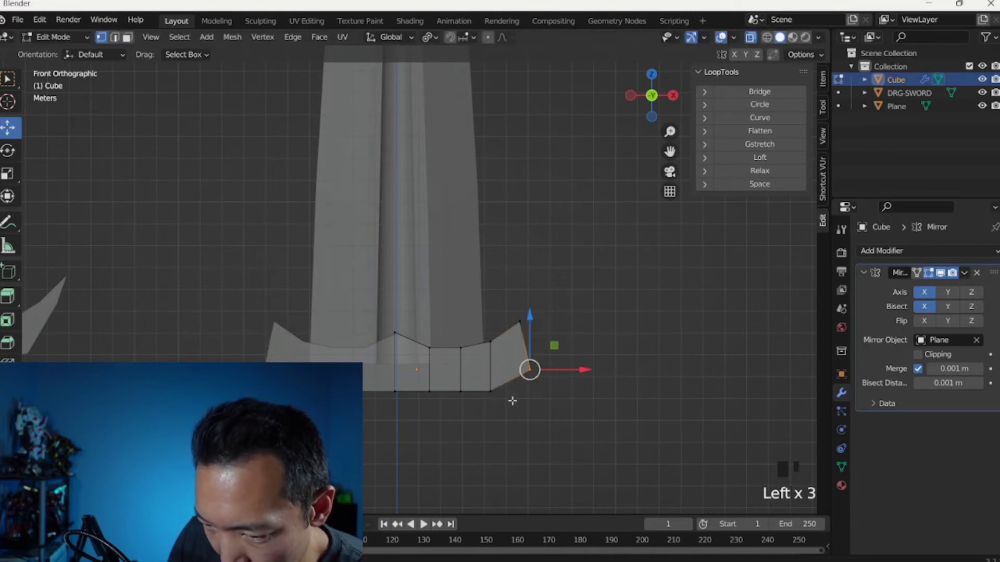
left_click(492, 392)
left_click_drag(490, 341, 489, 340)
left_click_drag(543, 392, 553, 387)
left_click_drag(509, 352, 509, 350)
- Lower the two bottom guard vertices and shift an edge along X to curve the guard's lower edge
left_click(471, 404)
left_click_drag(502, 395, 510, 393)
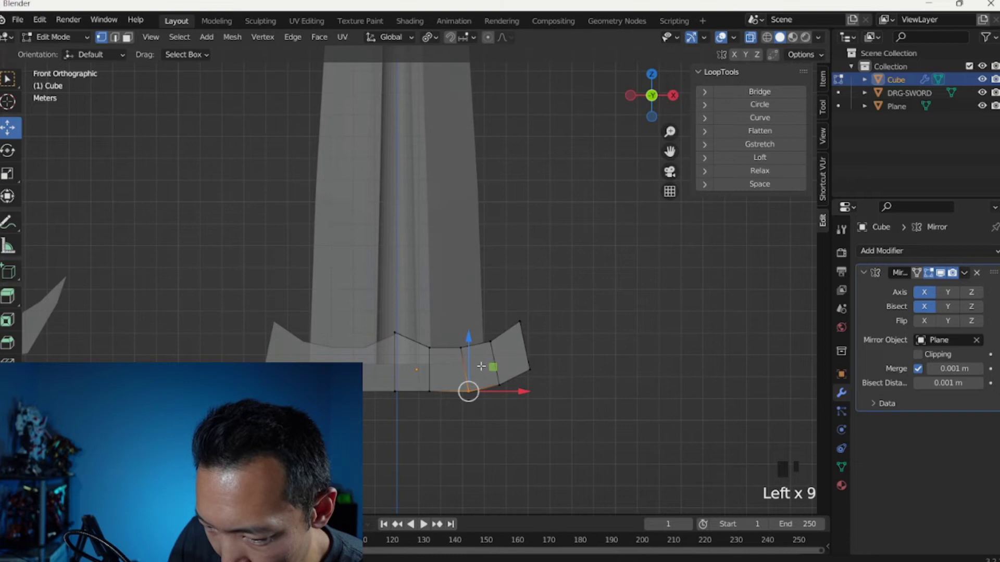
left_click_drag(415, 370, 439, 403)
left_click(394, 390, "shift")
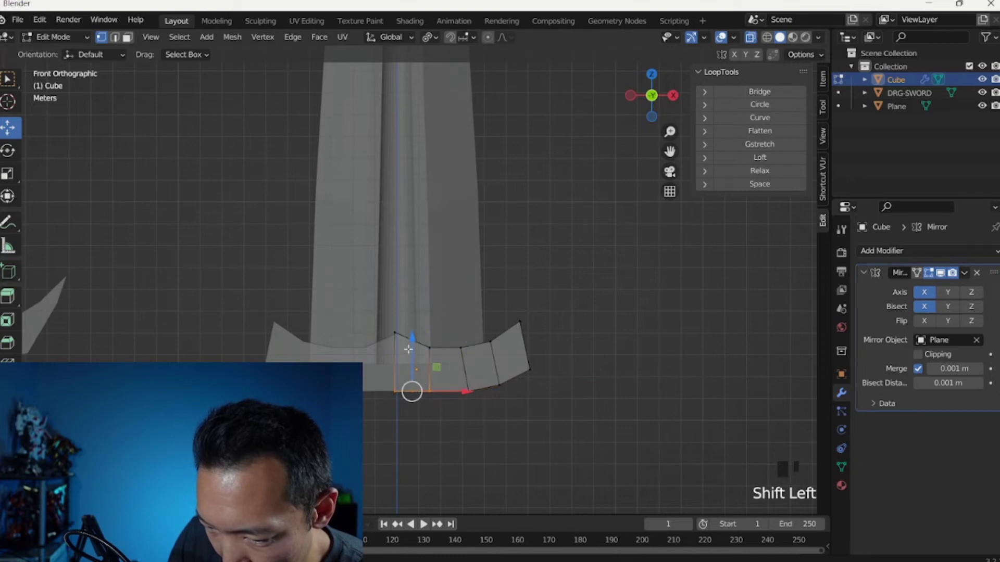
left_click_drag(411, 345, 474, 351)
left_click(464, 372)
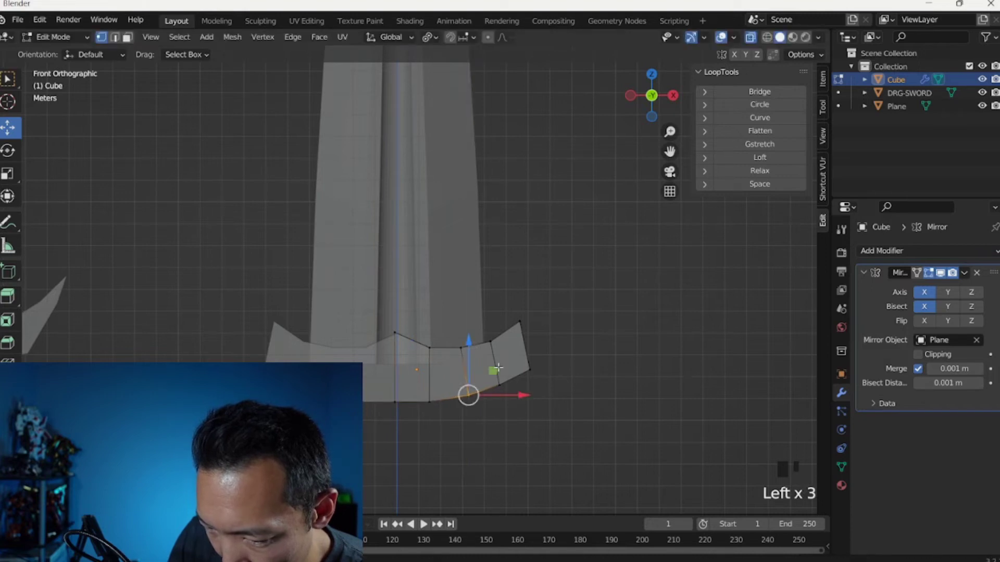
left_click(497, 383)
mouse_move(547, 386)
left_mouse_down()
mouse_move(558, 387)
mouse_move(560, 373)
left_mouse_up()
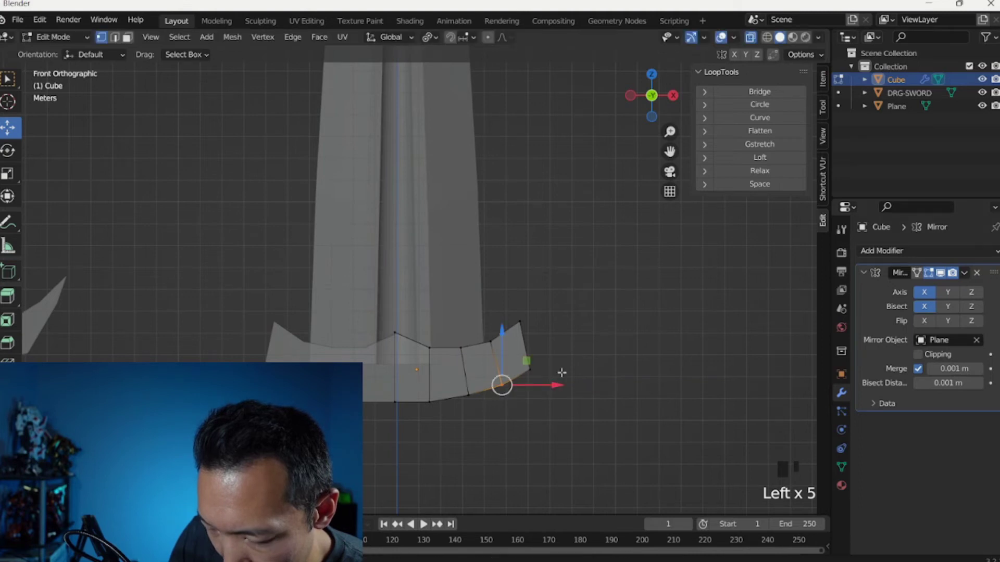
- Return to Object Mode and turn off X-ray so the sword appears solid
key("Tab")
middle_click_drag(576, 311, 417, 355)
left_click(577, 299)
left_click(749, 41)
- Add a Subdivision Surface modifier to the Cube cross-guard and orbit to view the smoothing
scroll(407, 369, "up", 3)
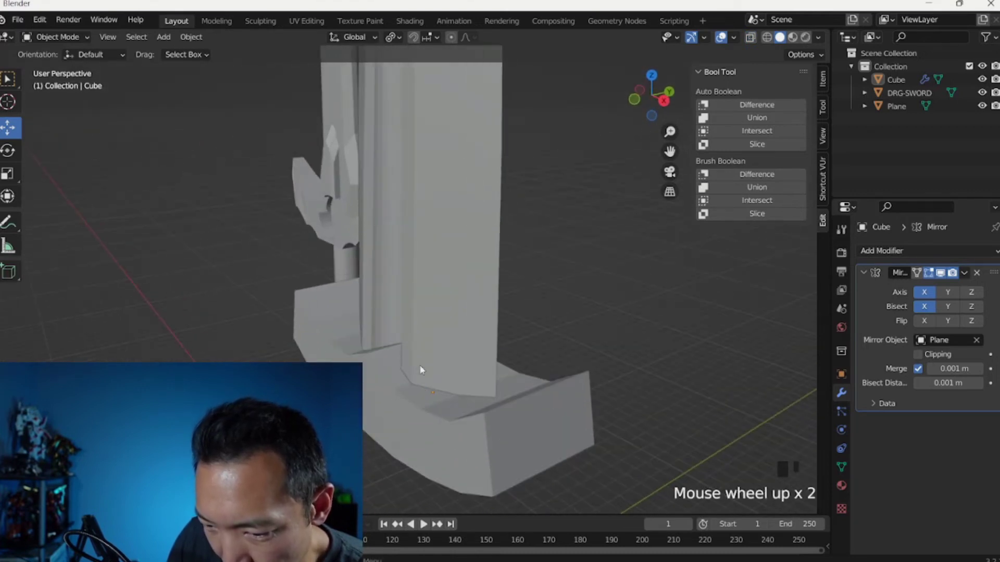
middle_click_drag(389, 411, 521, 357)
scroll(429, 382, "down", 2)
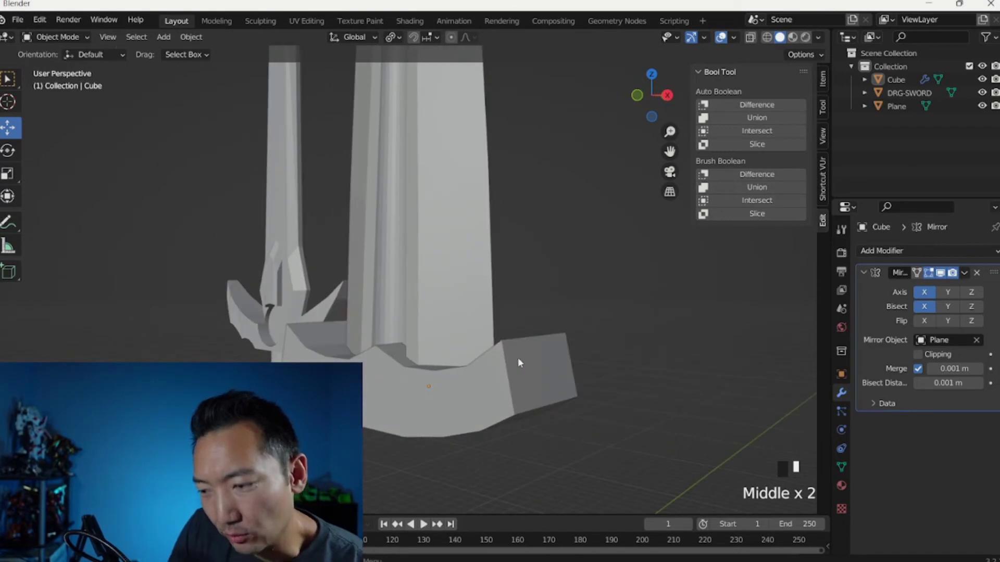
left_click(886, 252)
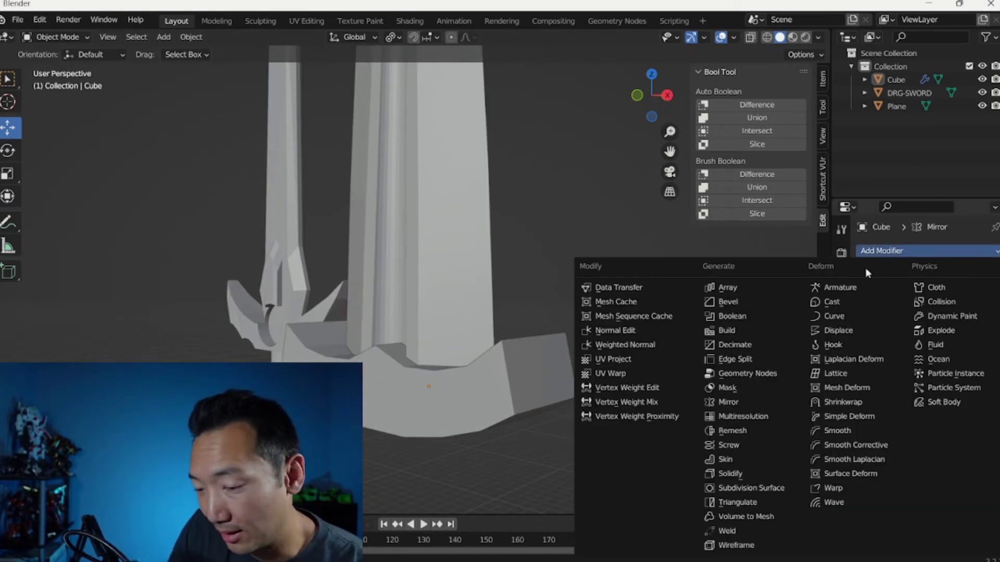
left_click(766, 489)
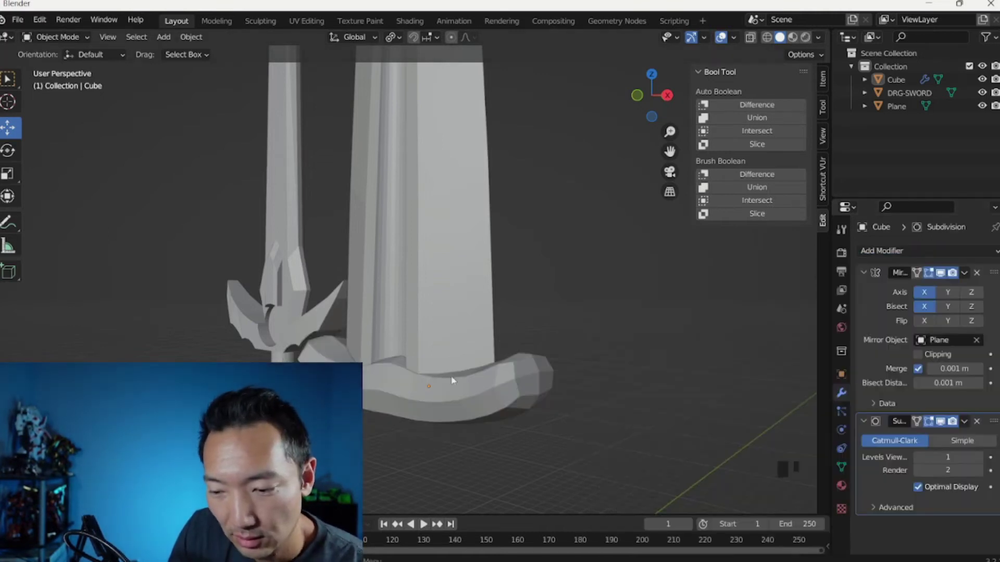
middle_click_drag(399, 380, 501, 400)
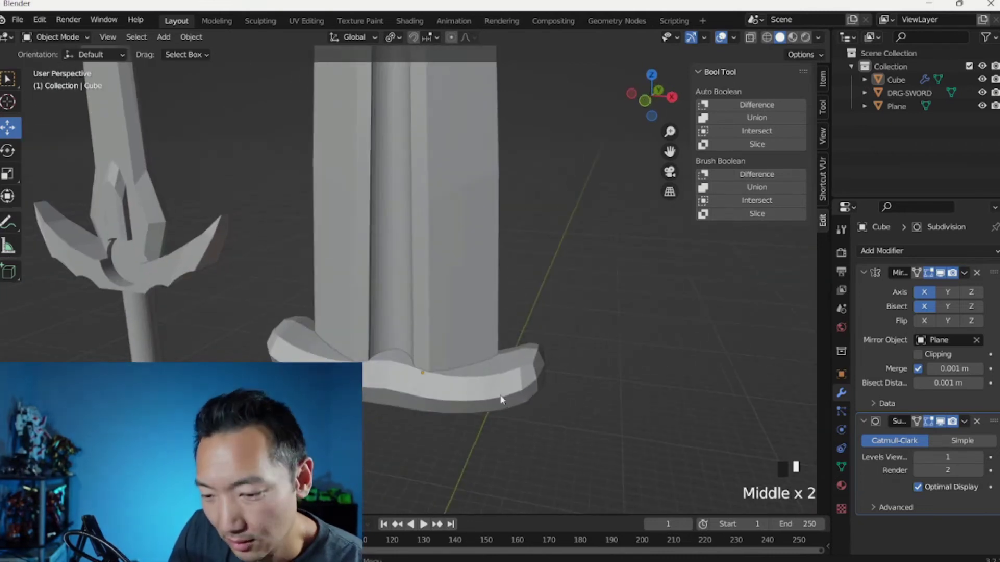
middle_click_drag(563, 398, 415, 362)
- Enter Edit Mode on the guard, try a first loop cut, then undo it
key("Tab")
scroll(450, 383, "up", 2)
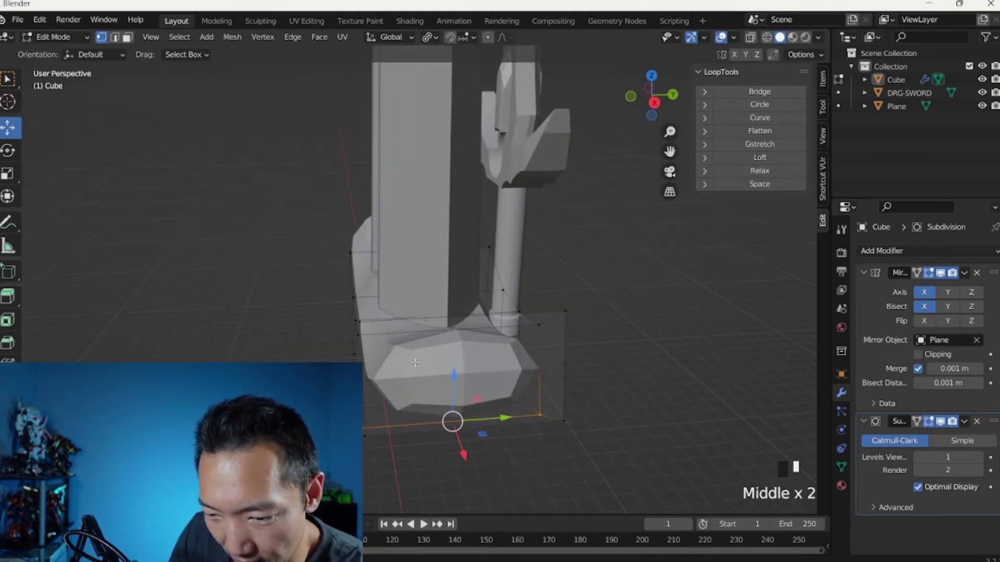
key("ctrl+r")
left_click(418, 312)
left_click_drag(418, 313, 315, 319)
mouse_move(316, 319)
middle_mouse_down()
mouse_move(319, 303)
mouse_move(323, 314)
middle_mouse_up()
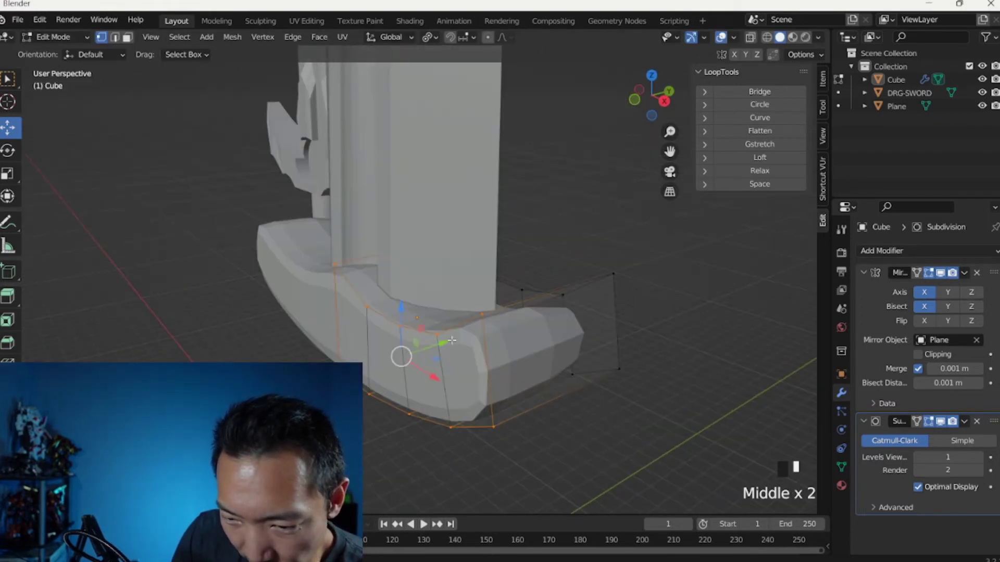
mouse_move(452, 340)
middle_mouse_down()
mouse_move(422, 348)
mouse_move(460, 334)
middle_mouse_up()
key("ctrl+z")
- Add two cross loop cuts, one on each side of the guard
key("ctrl+r")
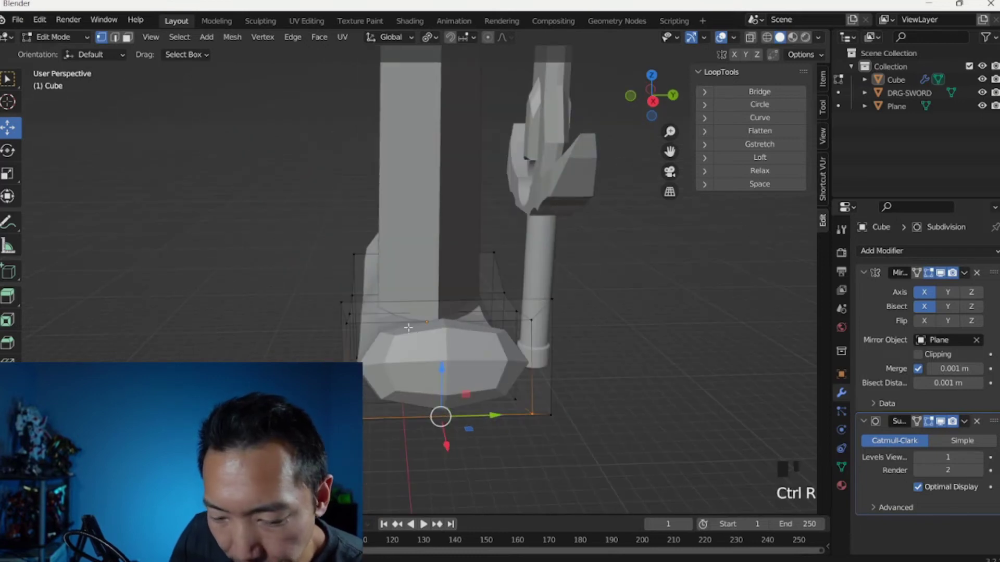
left_click(354, 318)
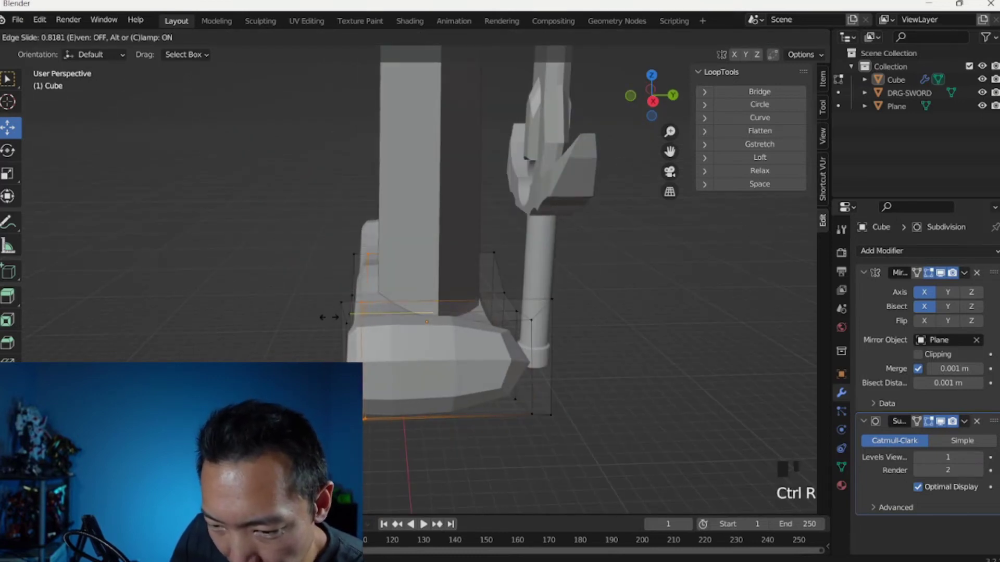
left_click(328, 317)
key("ctrl+r")
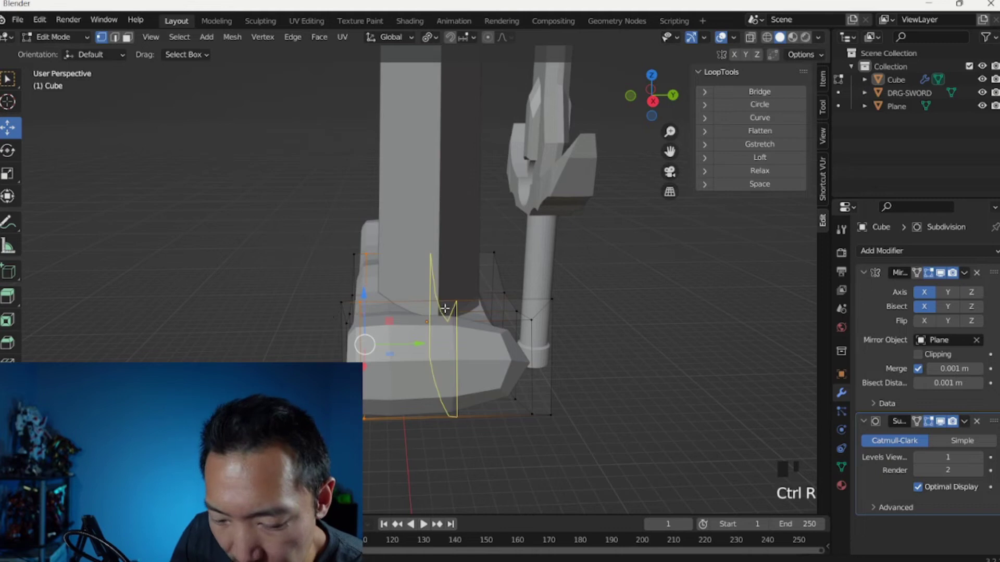
left_click(513, 308)
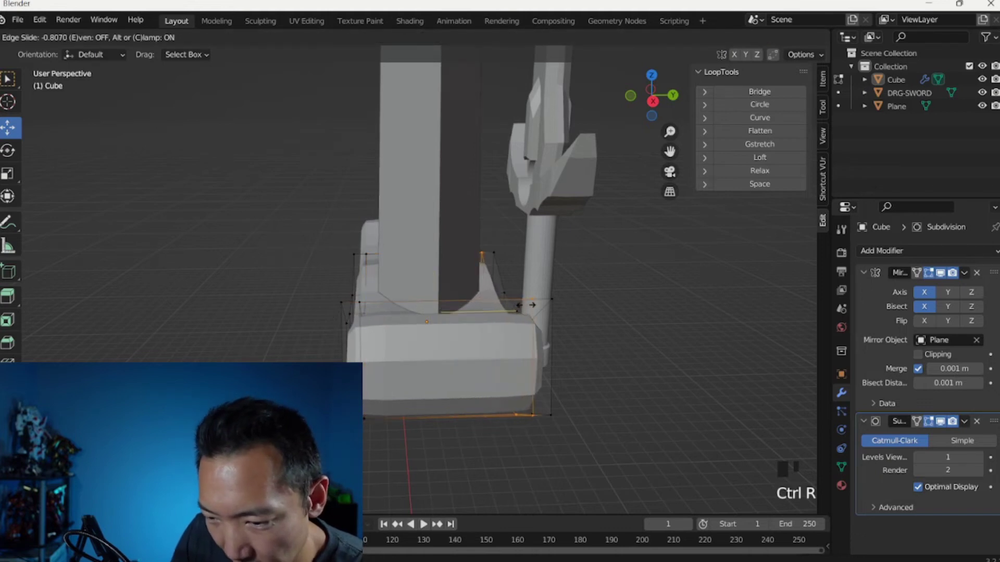
left_click(532, 304)
middle_click_drag(532, 305, 413, 324)
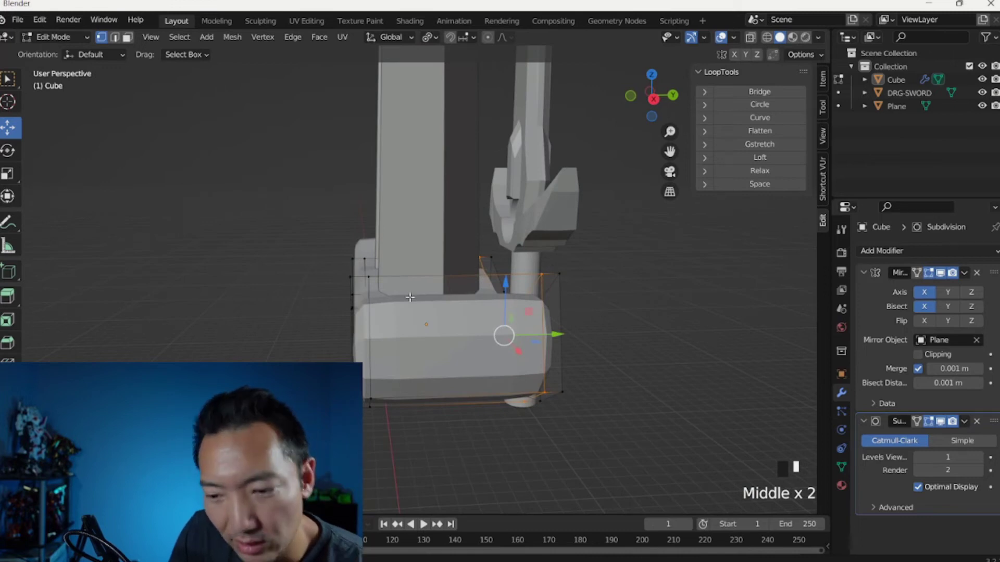
middle_click_drag(416, 313, 342, 307)
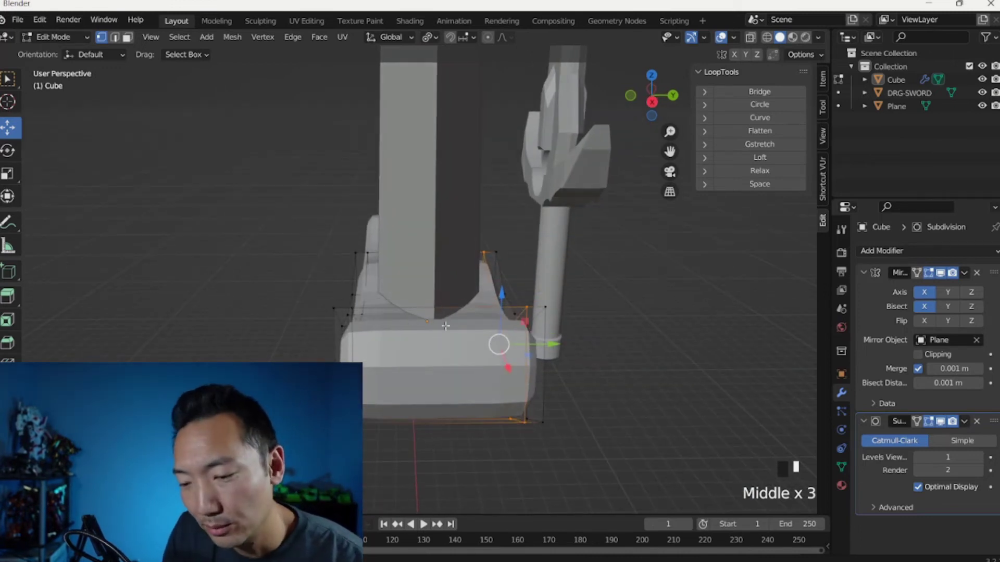
middle_click_drag(450, 309, 566, 303)
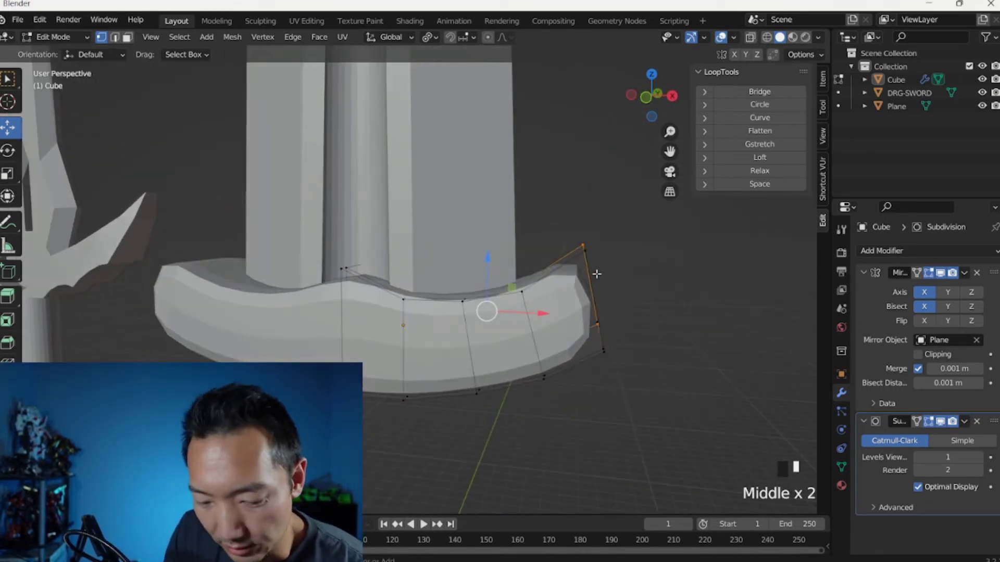
- Add loop cuts near the guard's tip and near the blade
key("ctrl+r")
left_click(585, 274)
left_click(579, 276)
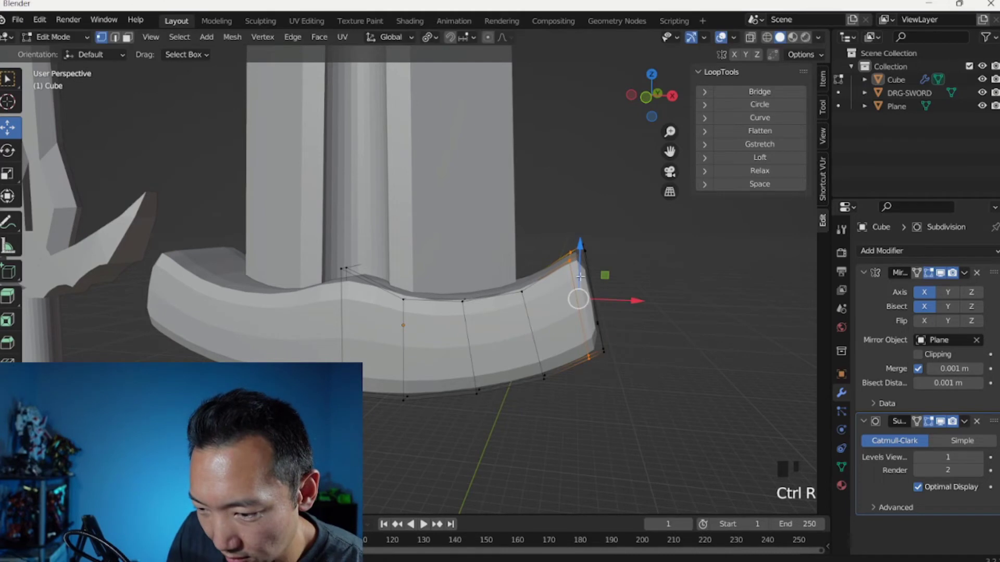
key("ctrl+r")
left_click(345, 290)
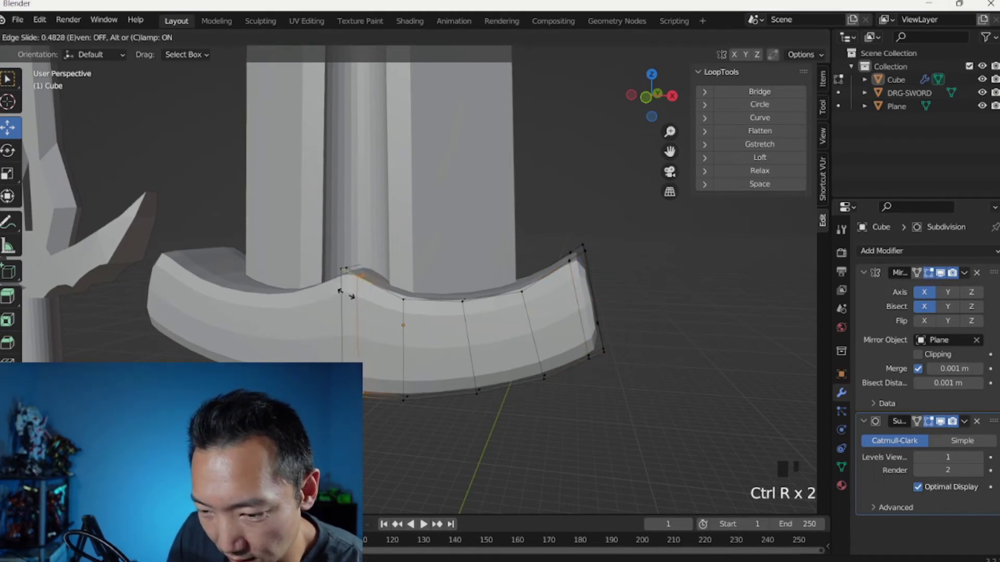
left_click(336, 288)
middle_click_drag(364, 312, 496, 335)
- Add two lengthwise loop cuts along the guard and return to Object Mode
key("ctrl+r")
left_click(503, 359)
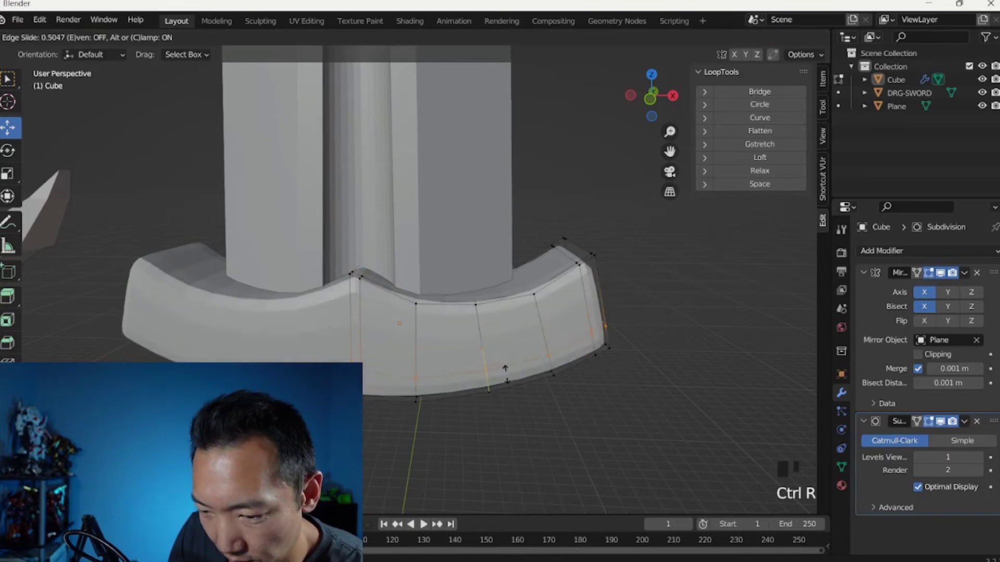
left_click(510, 382)
middle_click_drag(510, 338, 512, 326)
key("ctrl+r")
left_click(494, 313)
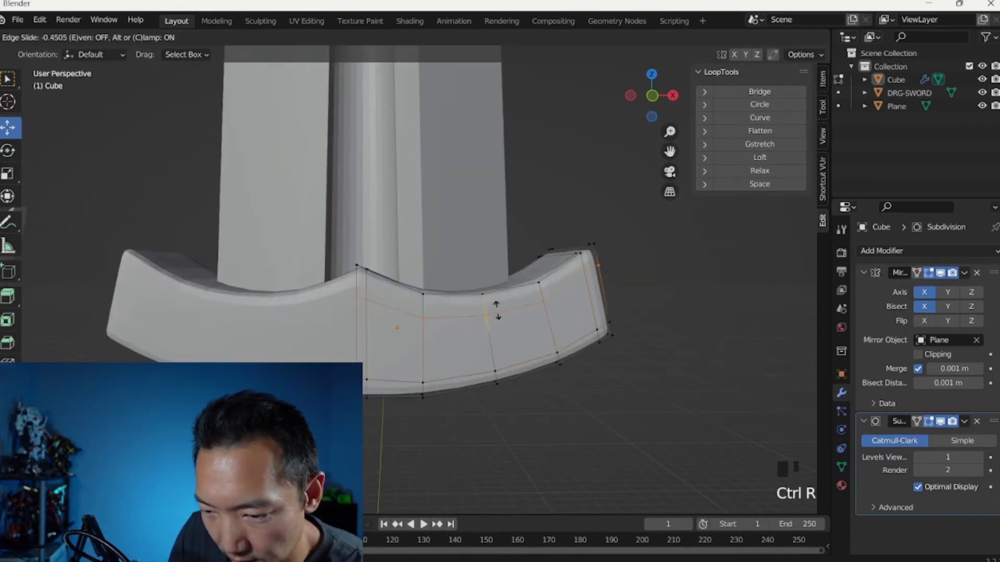
left_click(498, 308)
key("Tab")
middle_click_drag(516, 350, 673, 351)
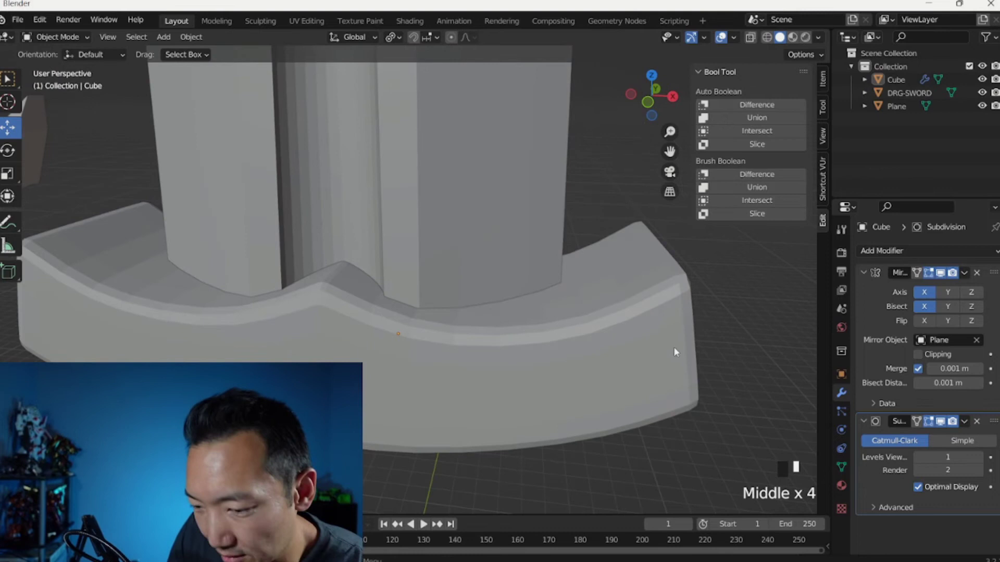
- Set the Subdivision modifier's Levels Viewport to 3 and orbit to inspect the smoother guard
left_click(978, 457)
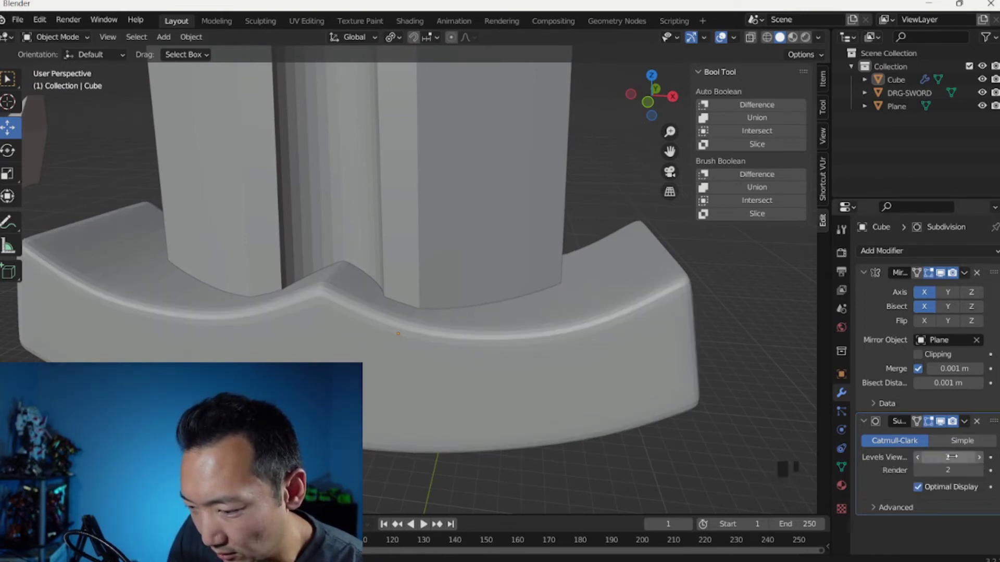
left_click(979, 457)
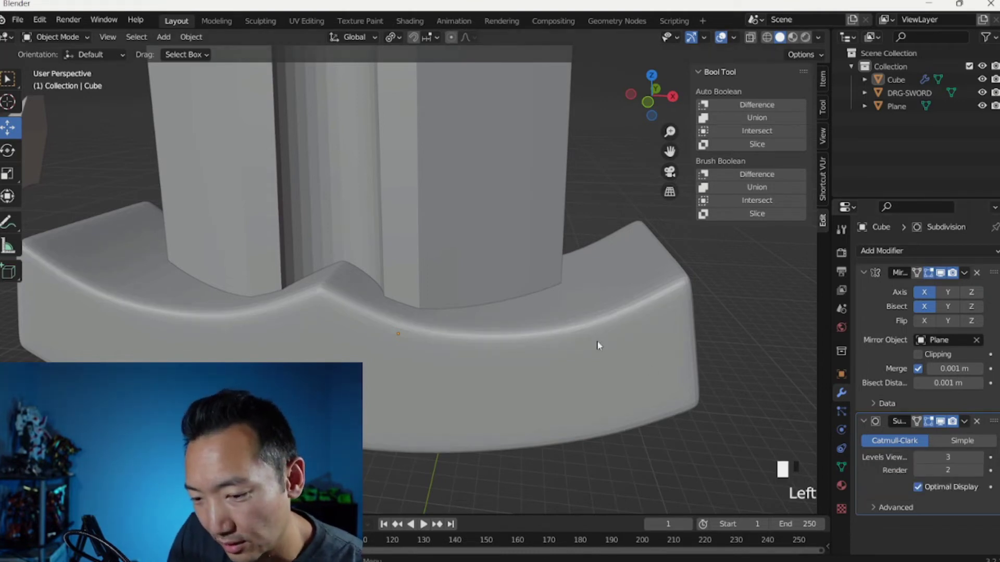
key("Tab")
middle_click_drag(685, 369, 536, 380)
key("Tab")
scroll(570, 384, "up", 2)
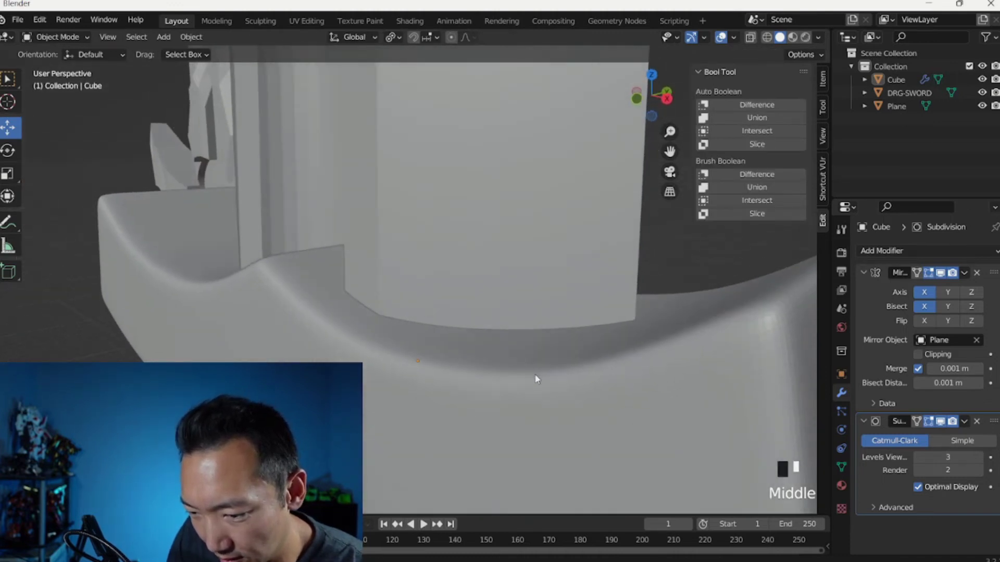
scroll(536, 379, "down", 4)
middle_click_drag(468, 380, 528, 354)
- Isolate the guard's mesh in local view from the top with X-ray on
key("Tab")
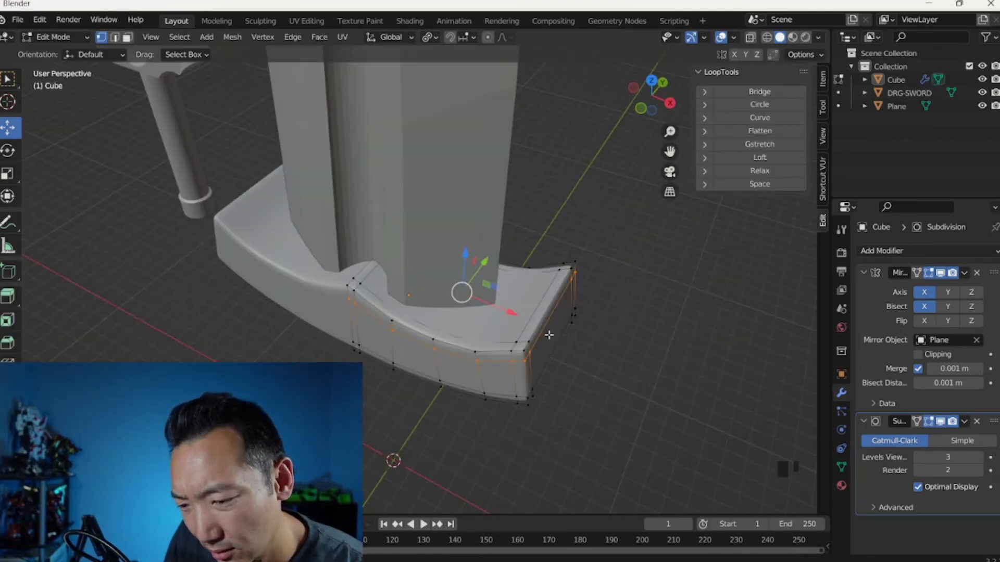
middle_click_drag(542, 339, 529, 340)
key("Tab")
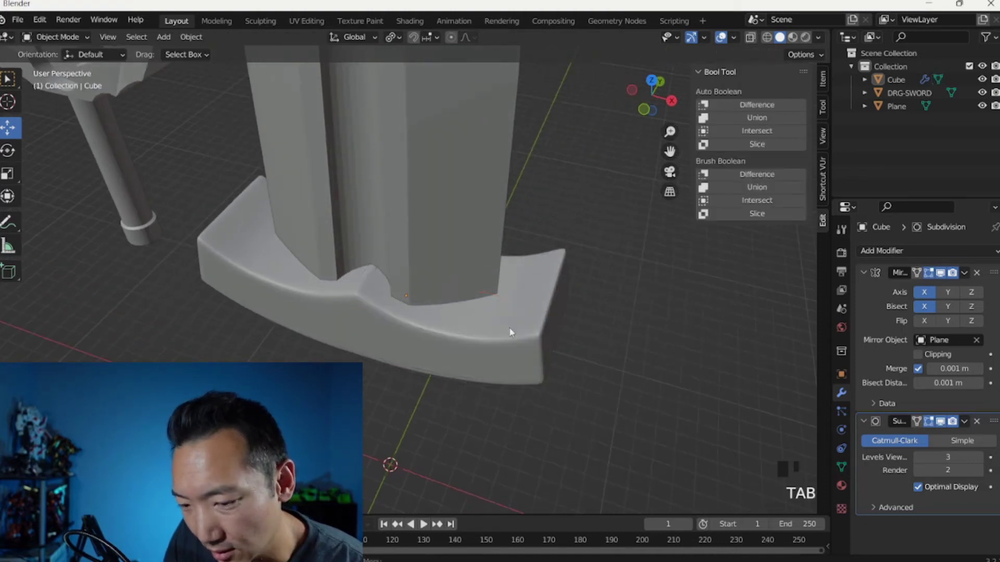
key("Tab")
key("Tab")
key("slash")
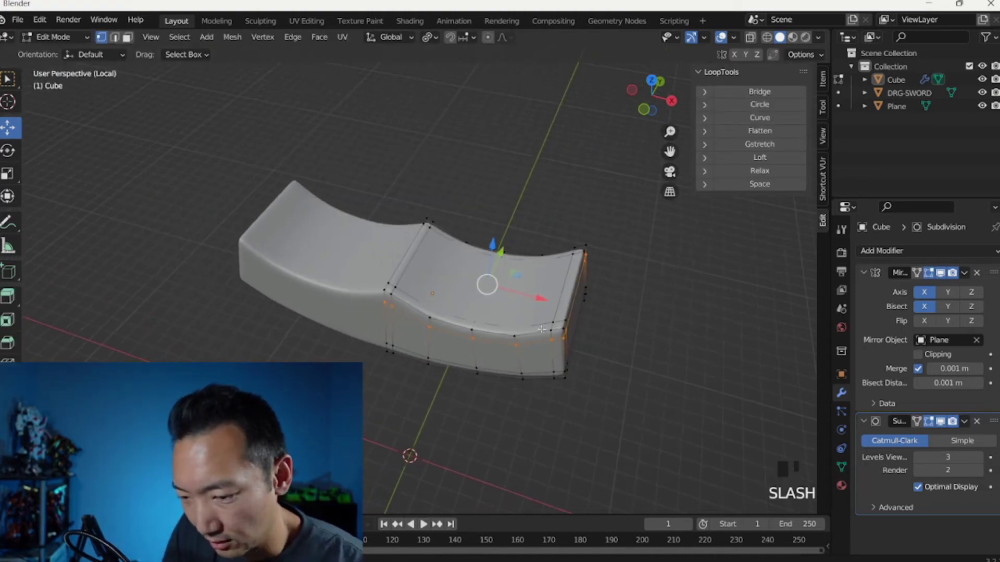
key("KP_7")
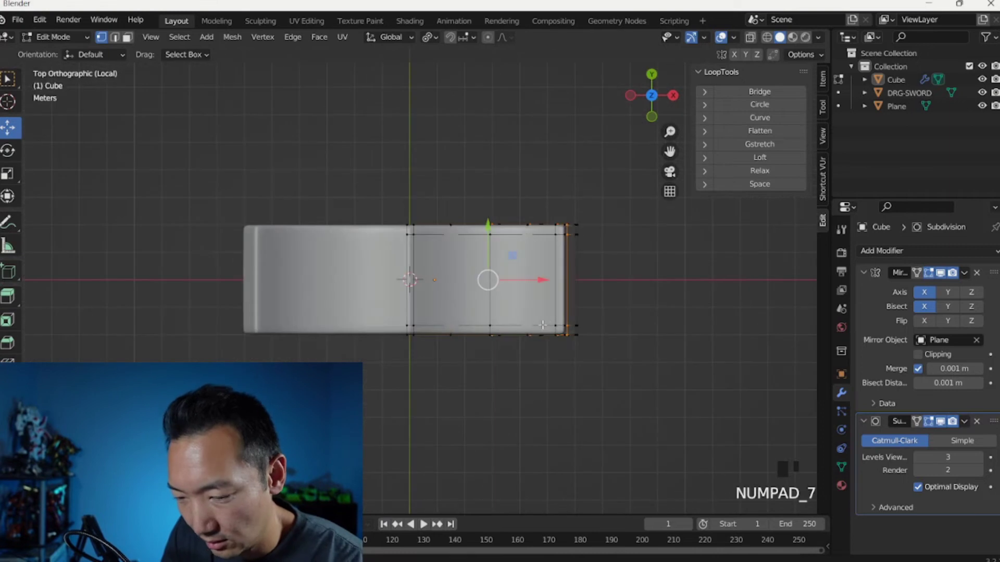
left_click(749, 37)
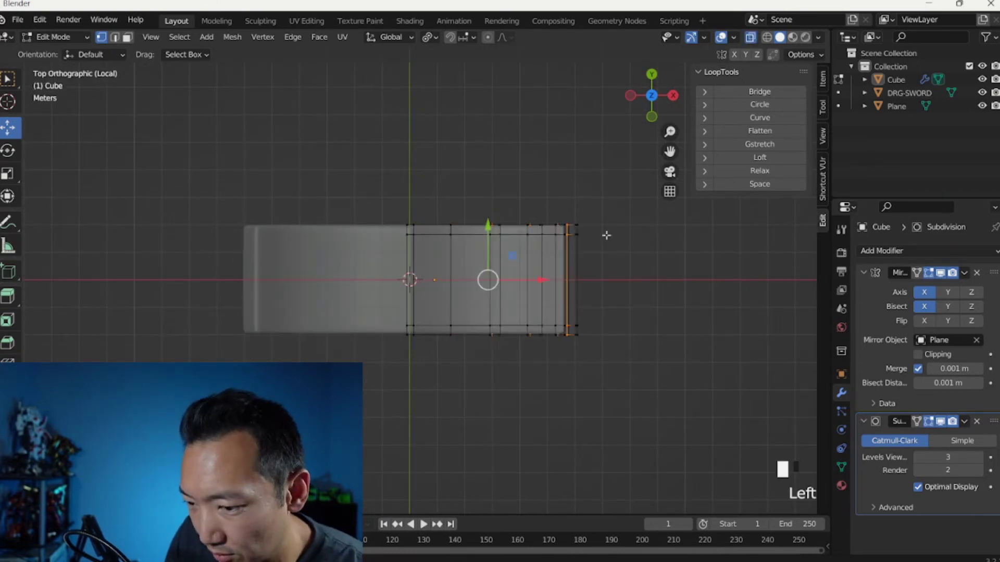
middle_click_drag(612, 279, 530, 199, "shift")
- Select the guard's right-end vertices and scale them along Y to taper the tip
left_click_drag(513, 196, 593, 345)
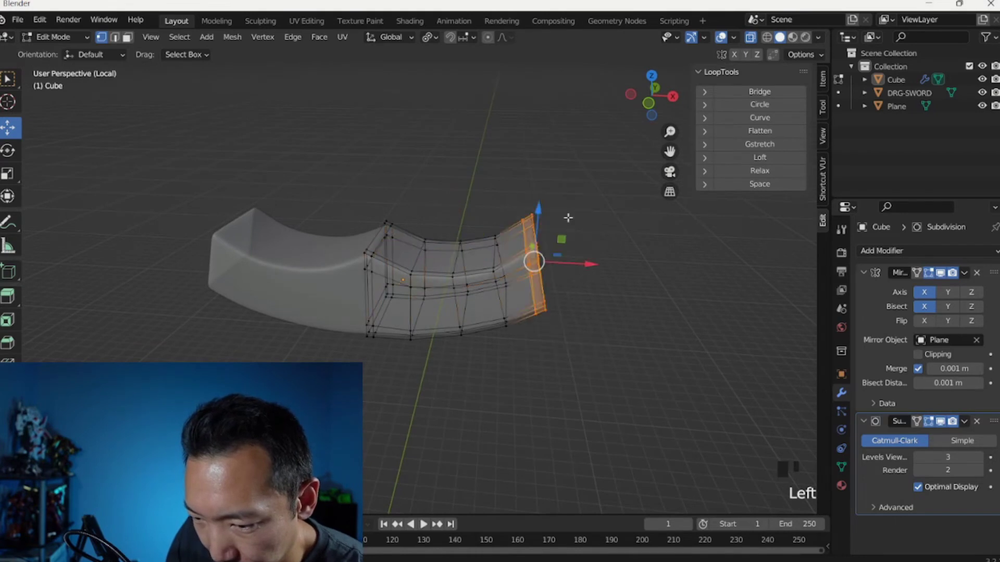
middle_click_drag(593, 345, 578, 301)
key("KP_1")
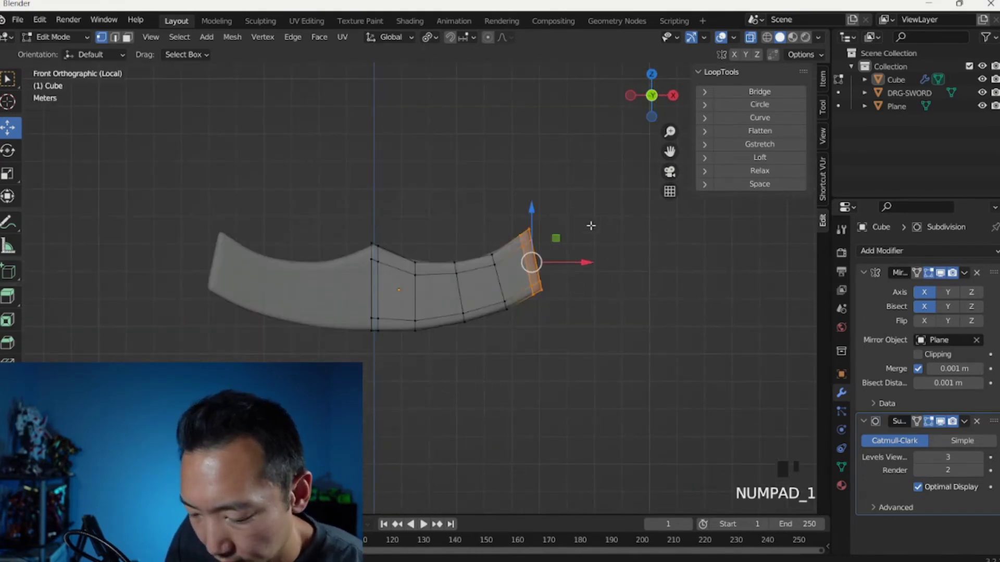
key("KP_7")
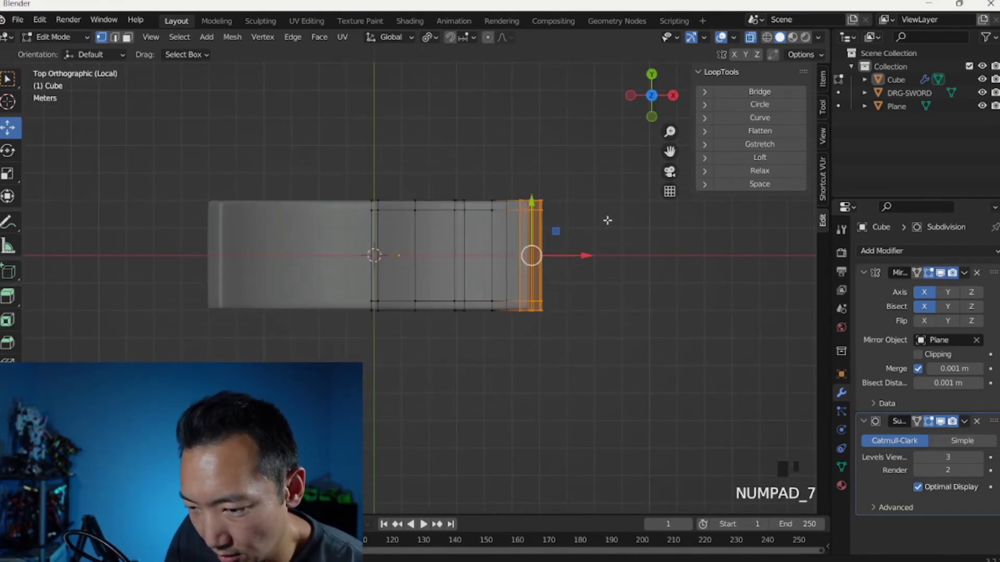
key("s")
key("z")
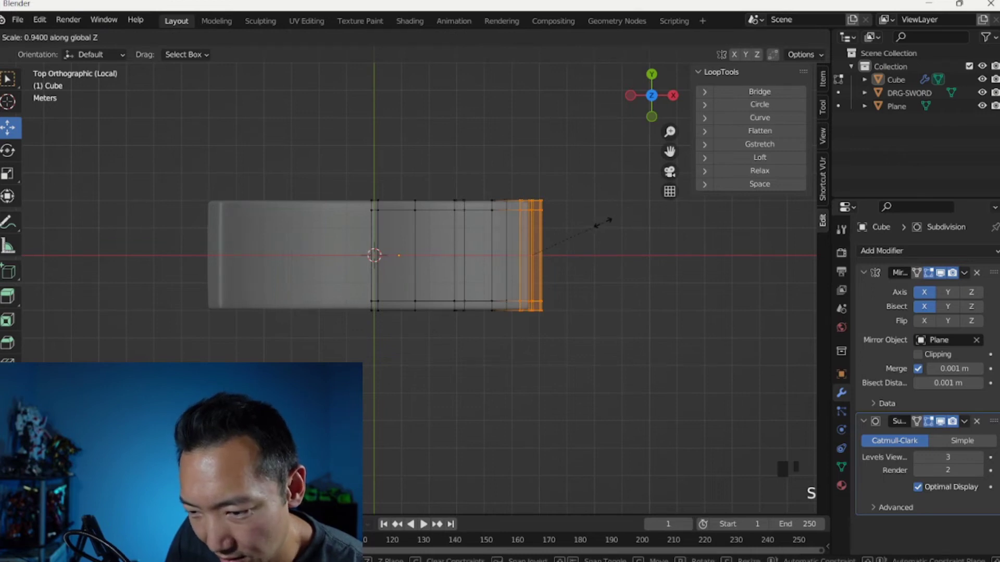
key("s")
key("y")
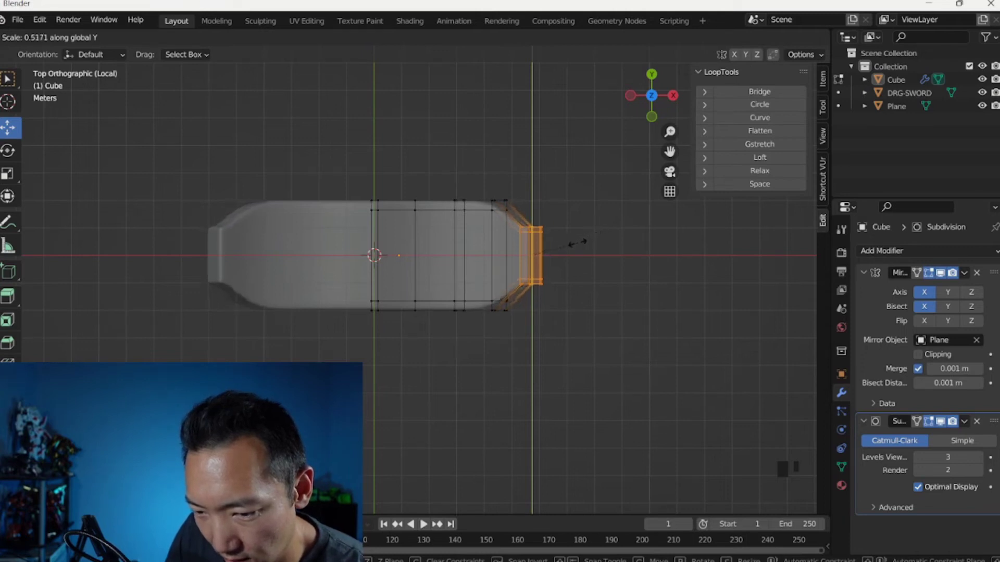
left_click(578, 243)
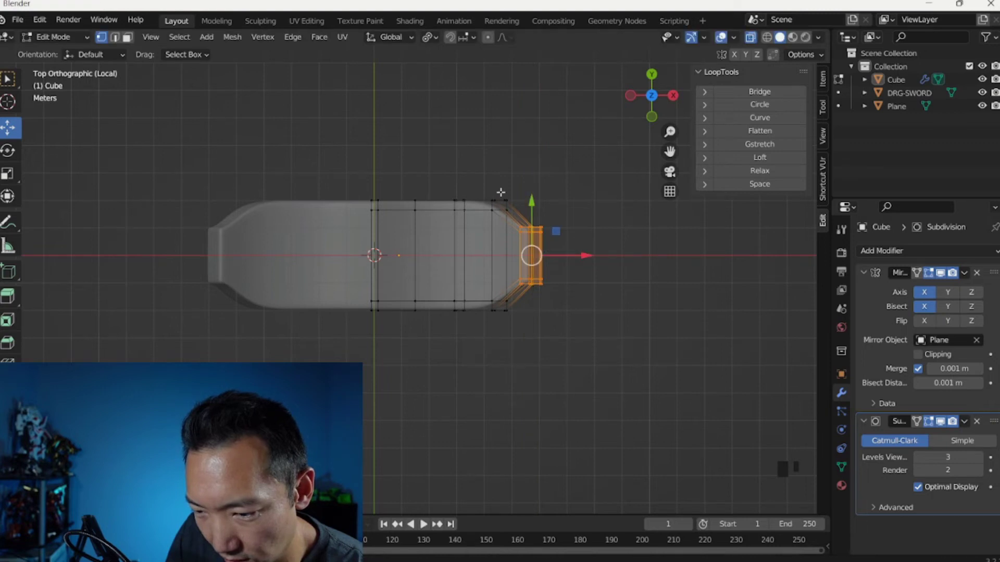
- Narrow the next two edge loops toward the centre along Y
left_click_drag(479, 172, 518, 321)
key("s")
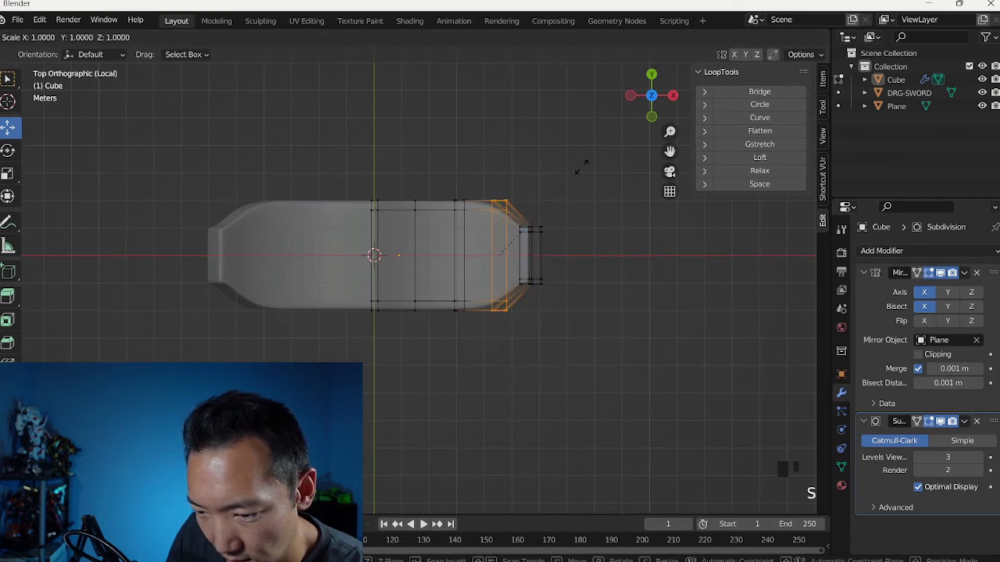
key("y")
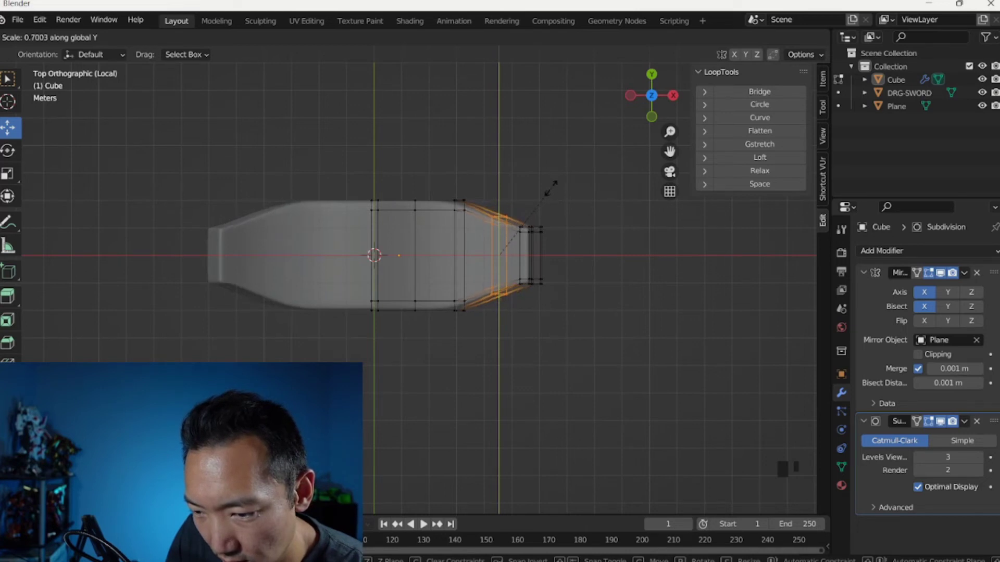
left_click(552, 184)
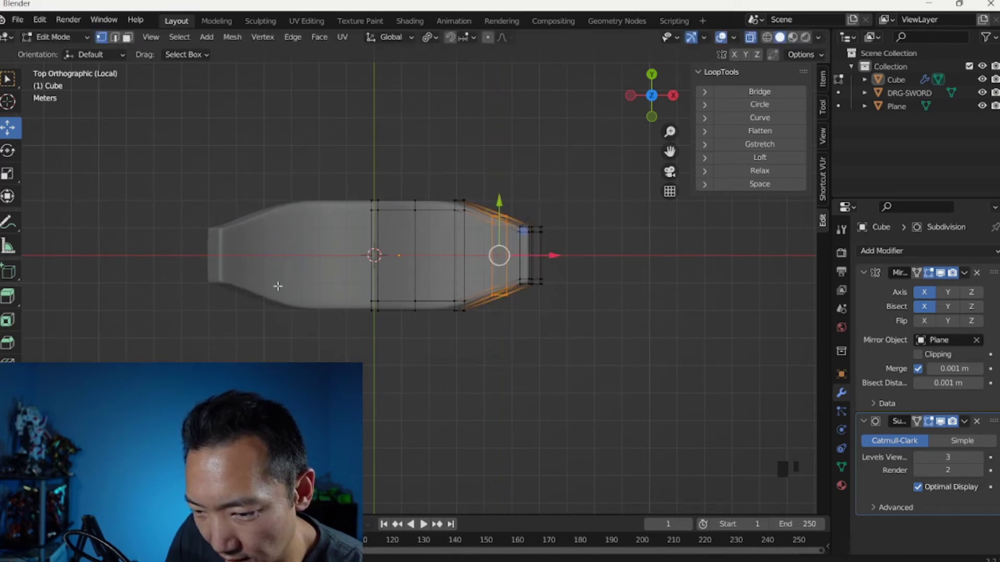
left_click_drag(440, 172, 477, 341)
key("s")
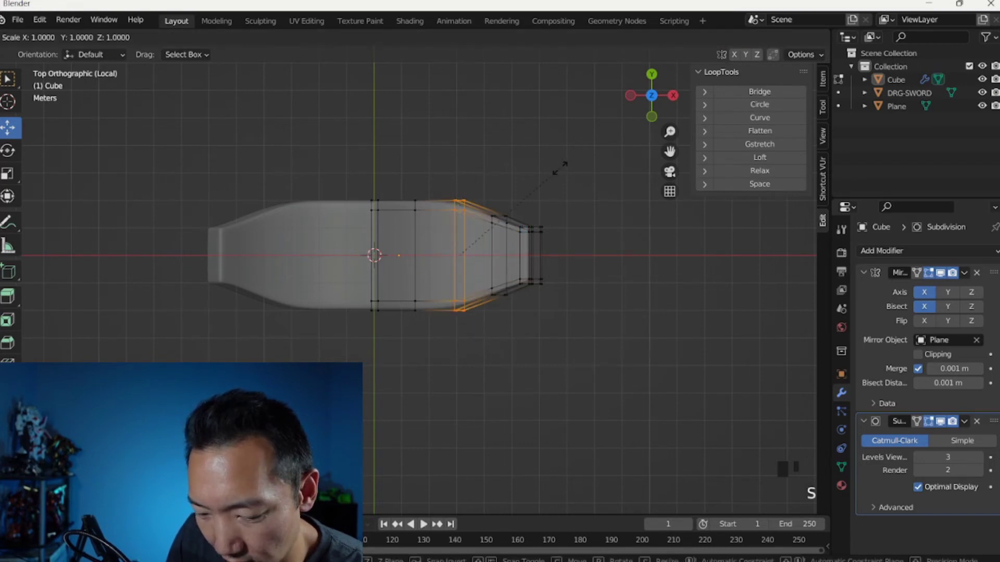
key("y")
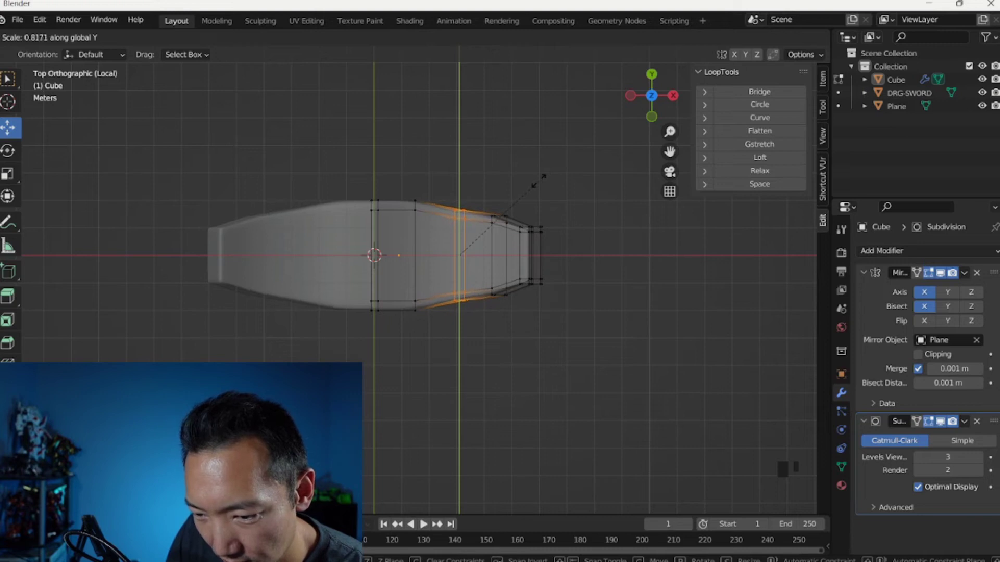
left_click(542, 176)
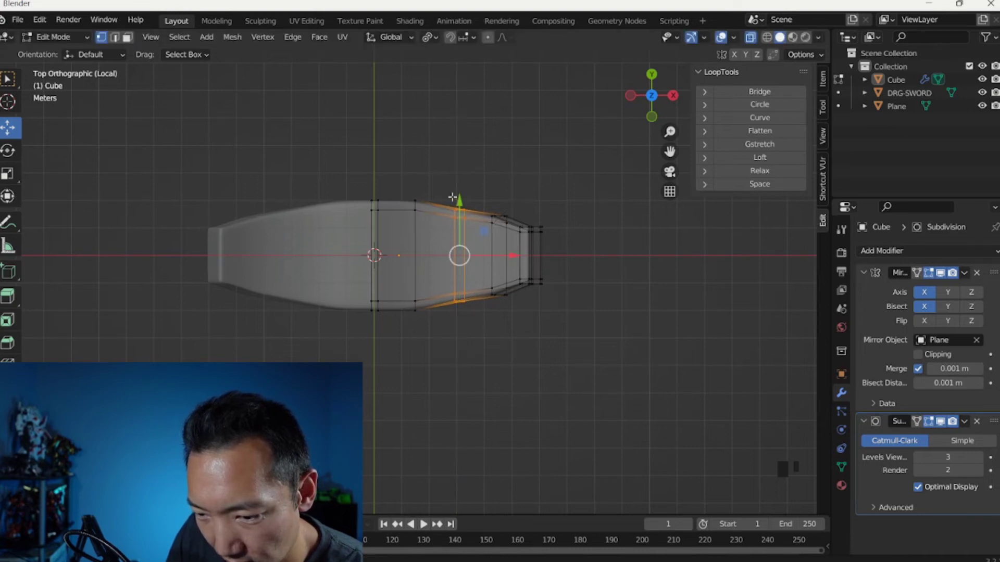
- Rescale two more loops along Y, widening the one near the middle slightly
left_click(442, 314, "alt")
key("s")
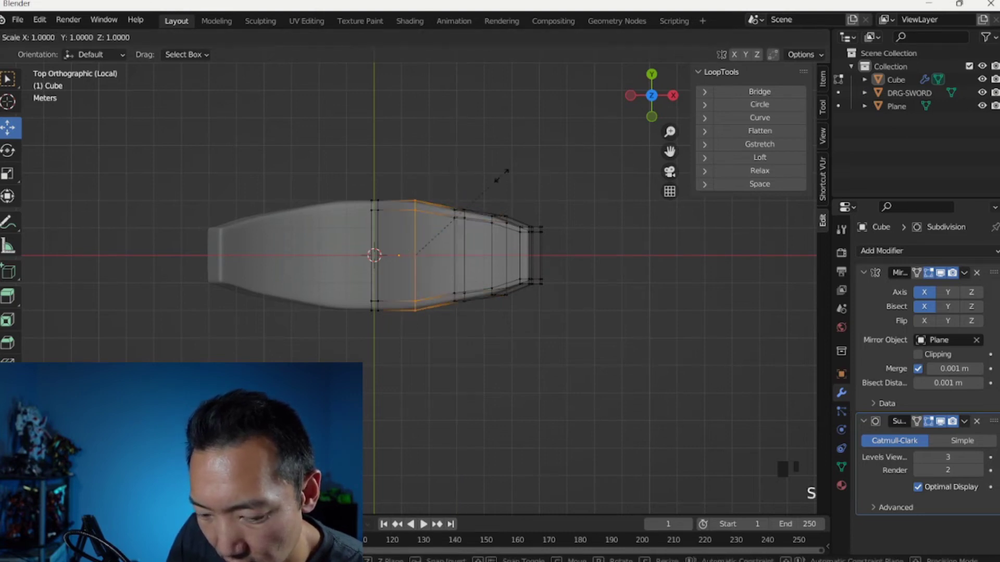
key("y")
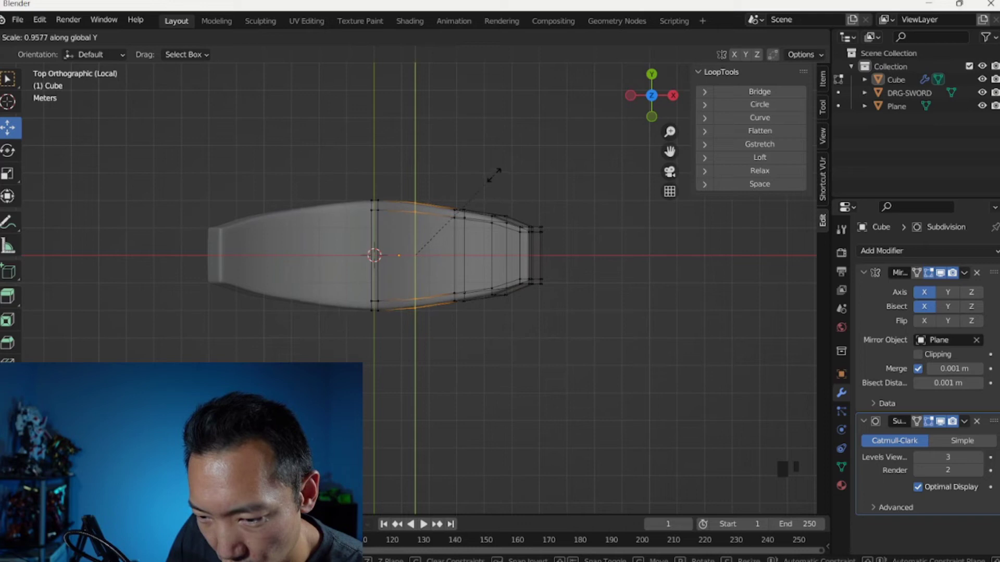
left_click(499, 170)
left_click_drag(447, 178, 478, 333)
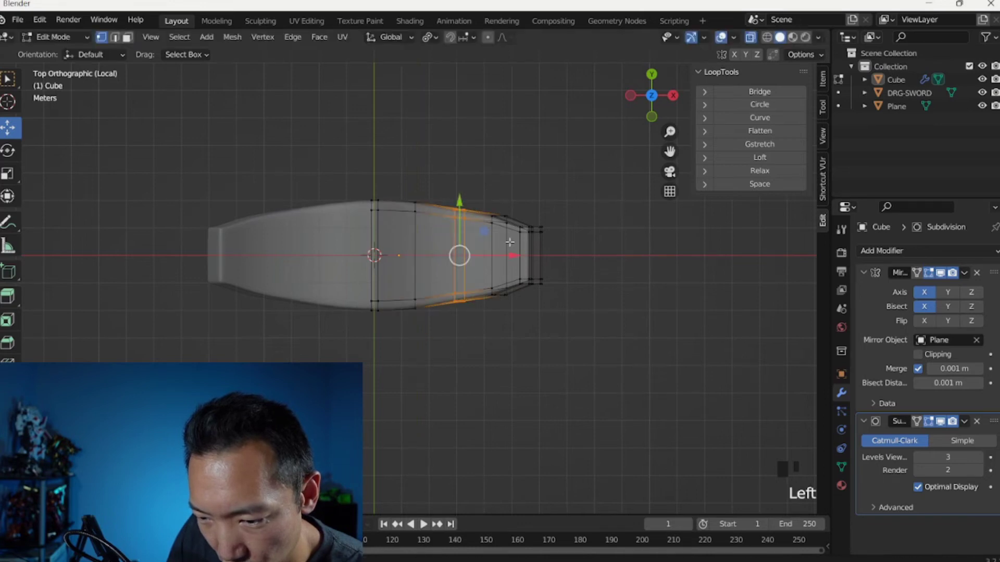
key("s")
key("y")
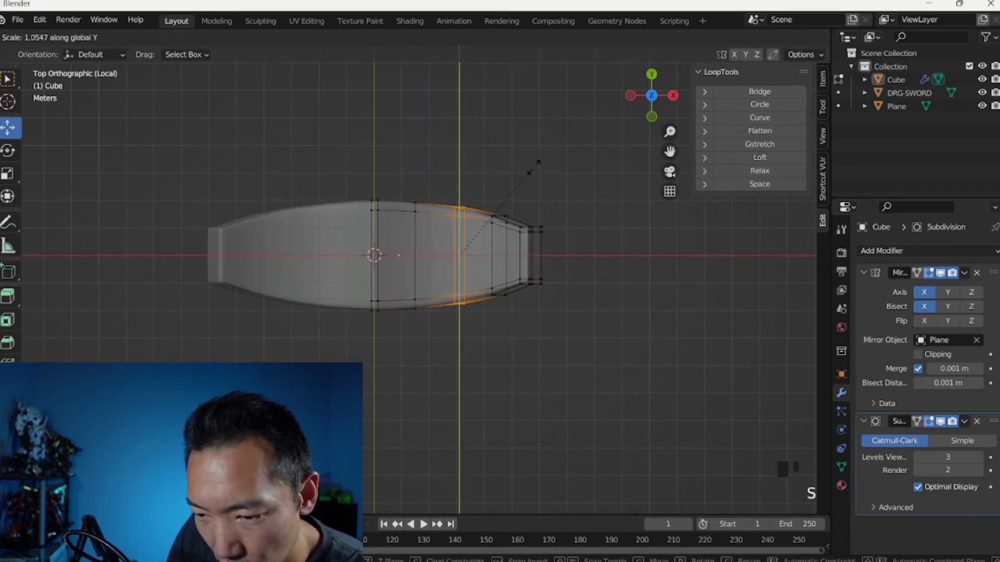
- Confirm the widened loop, return to Object Mode and turn X-ray off
left_click(534, 166)
key("Tab")
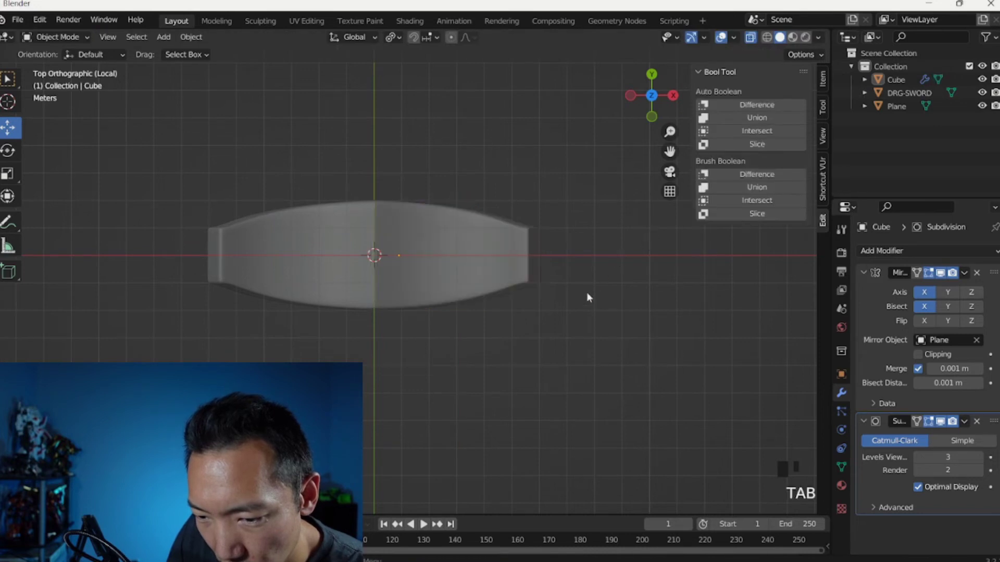
middle_click_drag(588, 298, 551, 162)
left_click(749, 36)
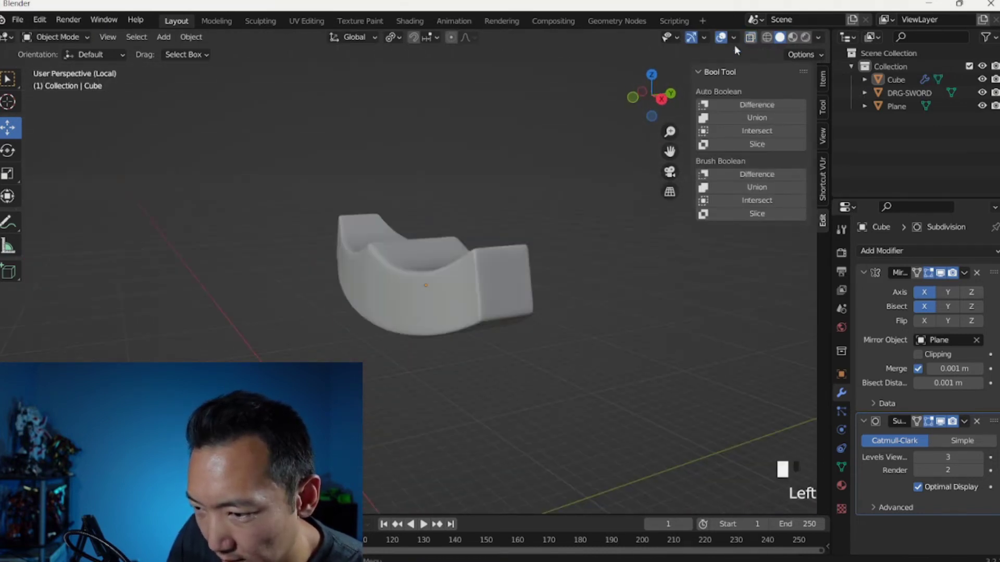
middle_click_drag(625, 115, 538, 239)
- Leave local view and frame both swords in front view
key("slash")
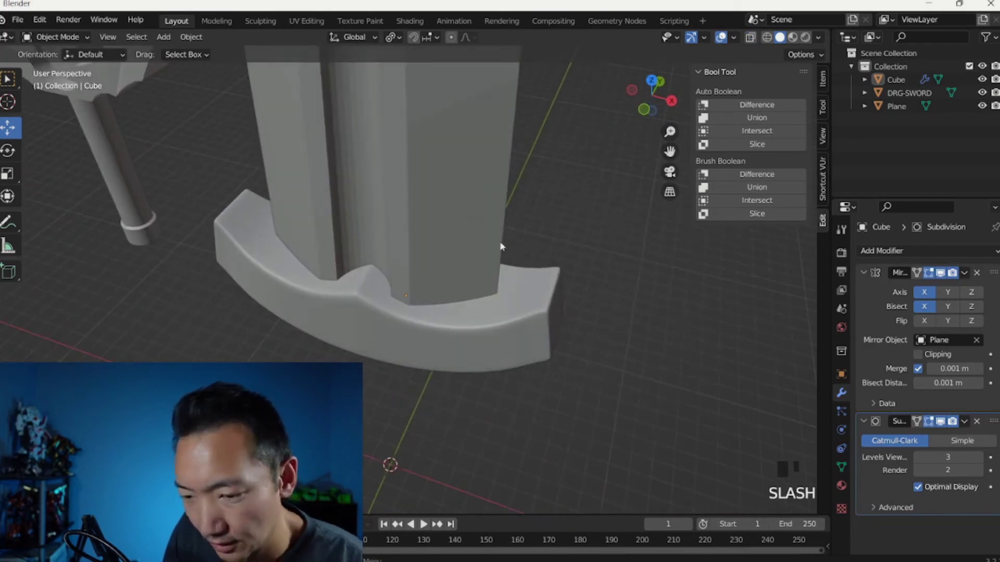
scroll(476, 249, "down", 7)
middle_click_drag(475, 250, 505, 246)
key("KP_1")
scroll(501, 241, "down", 3)
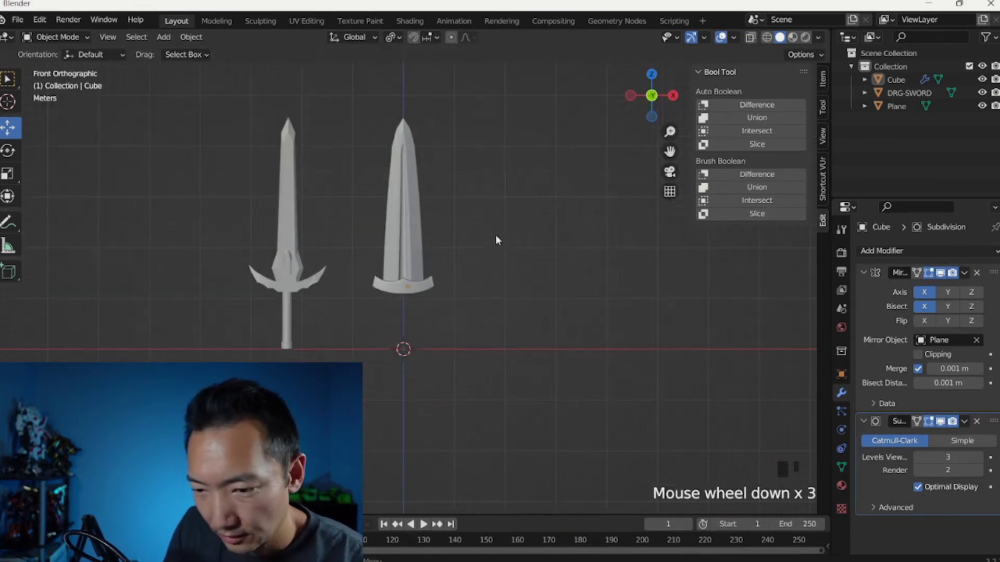
middle_click_drag(444, 276, 423, 224, "shift")
scroll(451, 247, "up", 2)
scroll(358, 198, "down", 2)
middle_click_drag(358, 198, 345, 195, "shift")
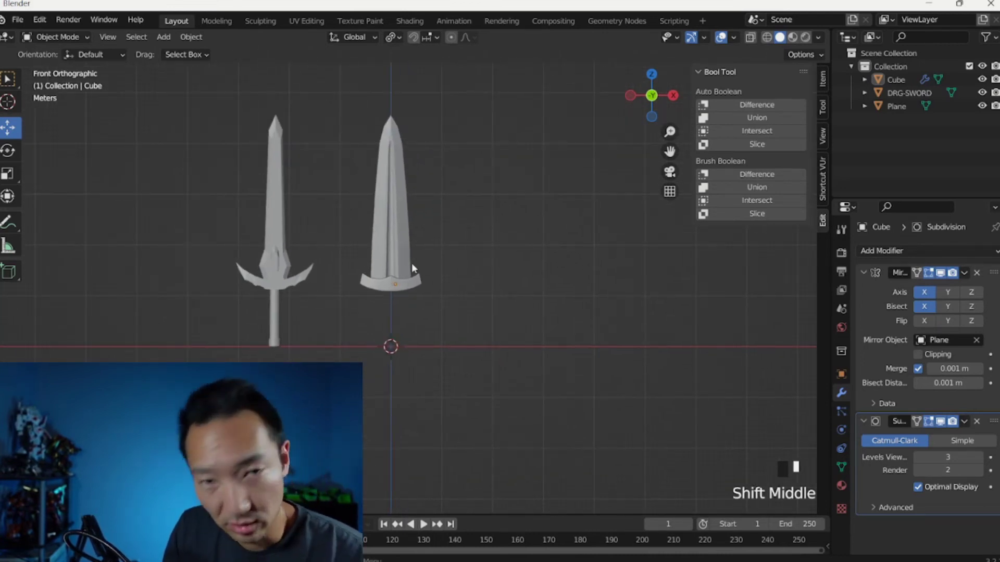
- Add a cylinder, place it below the cross-guard and stretch it along Z into a grip
left_click(163, 37)
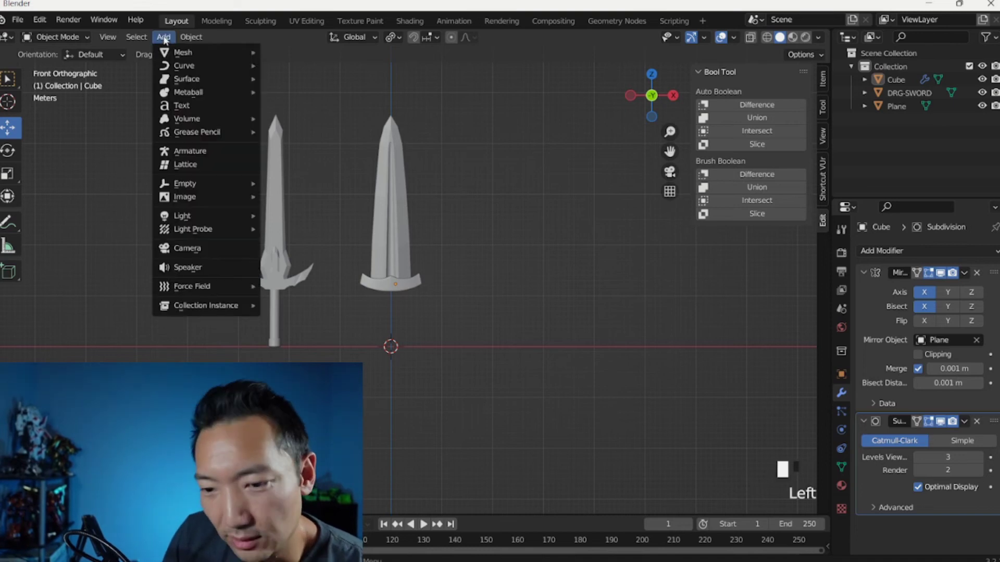
mouse_move(208, 52)
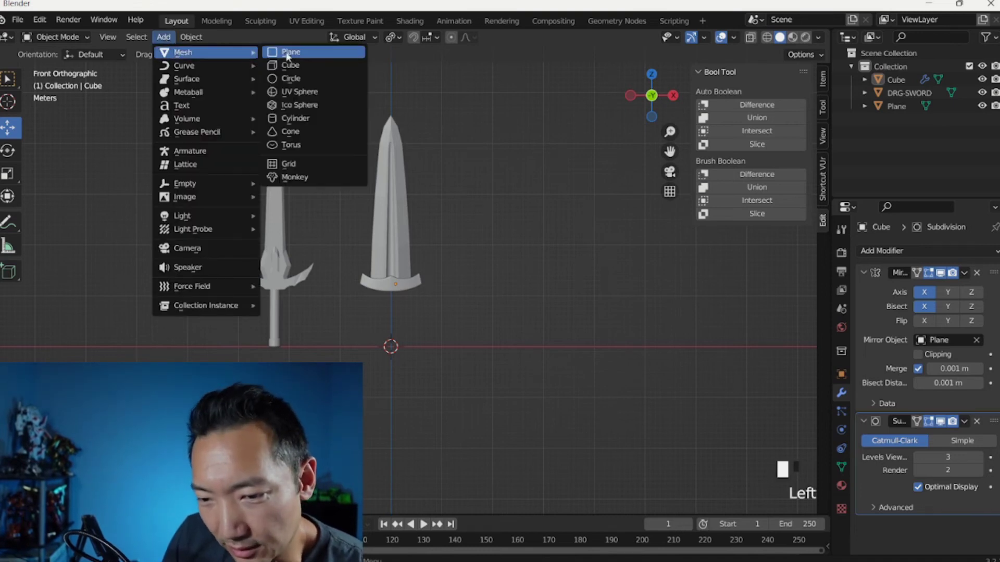
left_click(295, 118)
key("g")
left_click(395, 266)
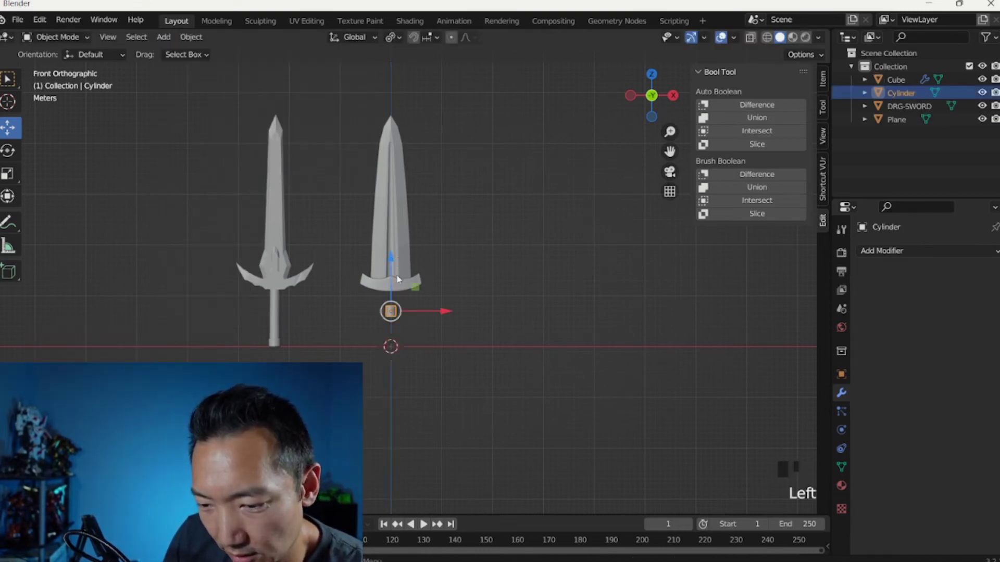
key("s")
key("z")
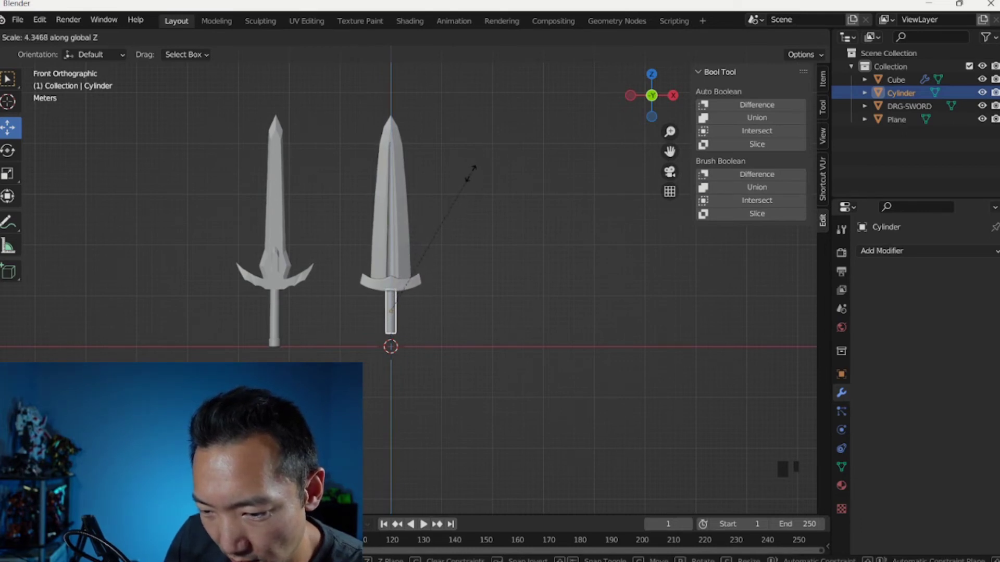
left_click(470, 172)
middle_click_drag(446, 279, 315, 227, "shift")
scroll(389, 261, "up", 4)
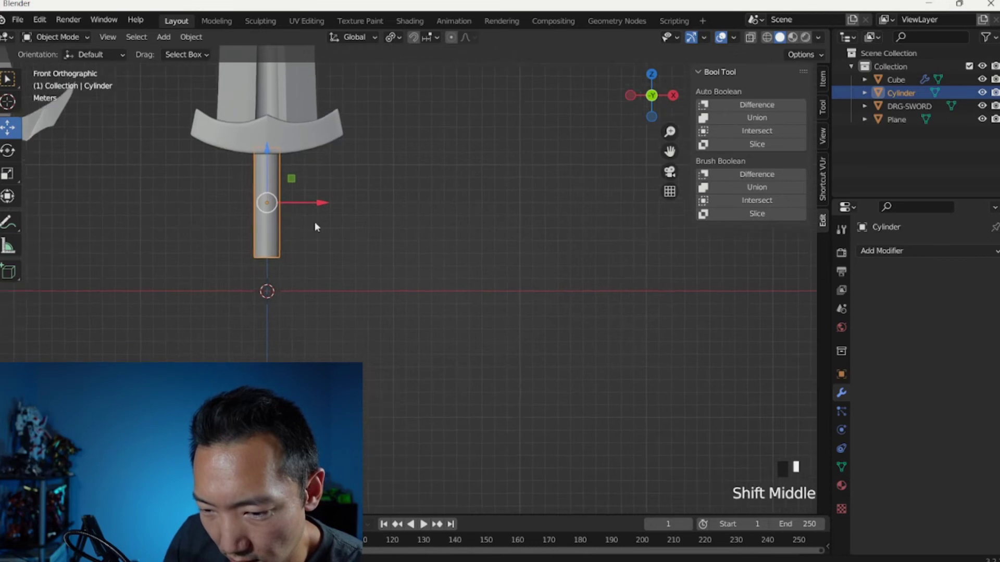
scroll(402, 261, "up", 2)
middle_click_drag(402, 261, 444, 263, "shift")
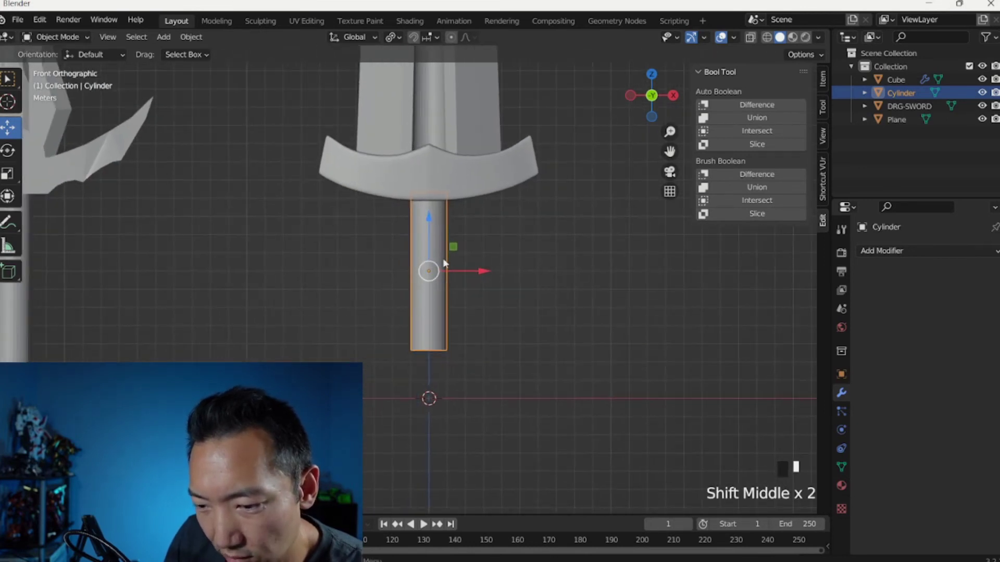
- Add a centred loop cut around the grip's middle and scale it out into a bulge
key("Tab")
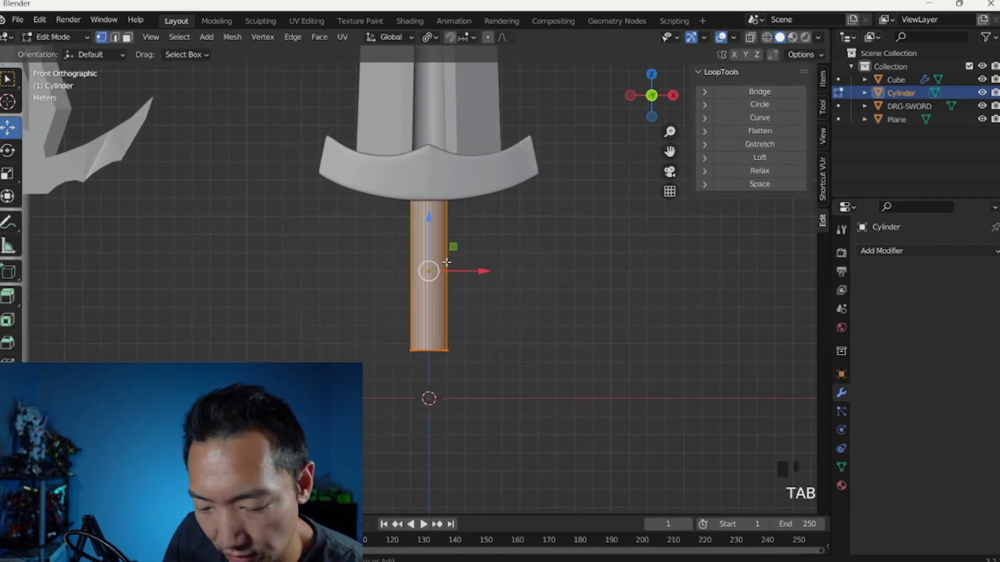
key("ctrl+r")
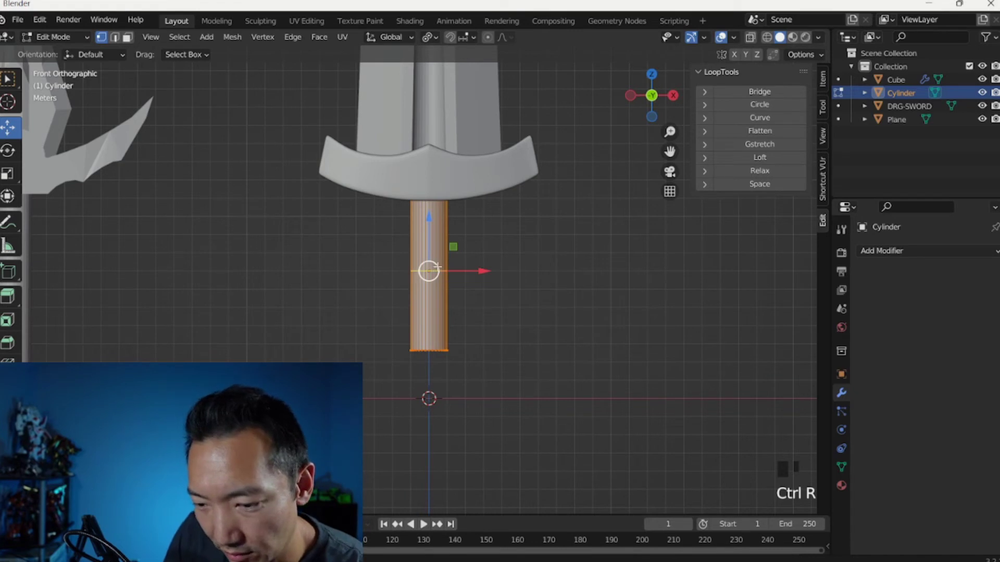
left_click(436, 269)
right_click(505, 264)
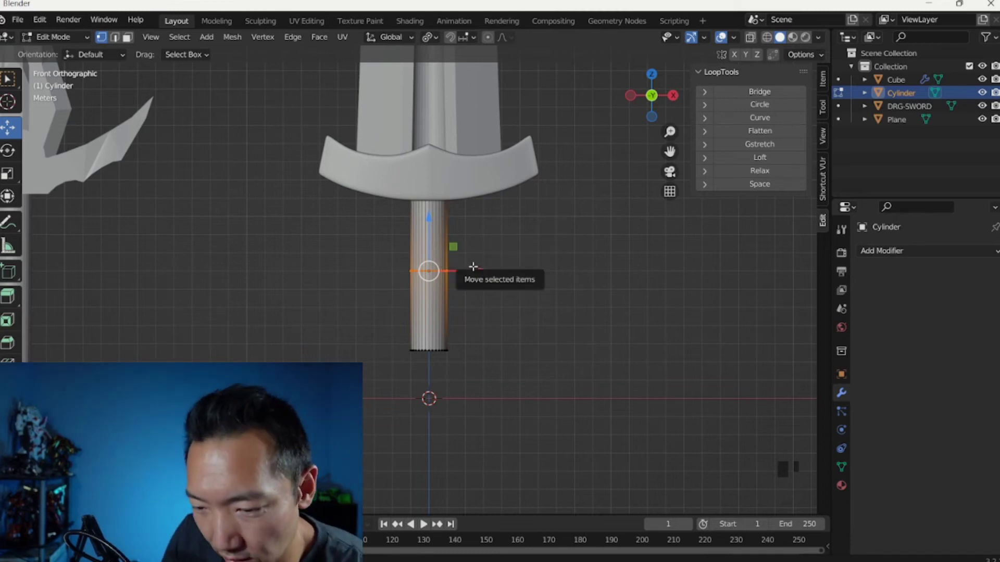
key("s")
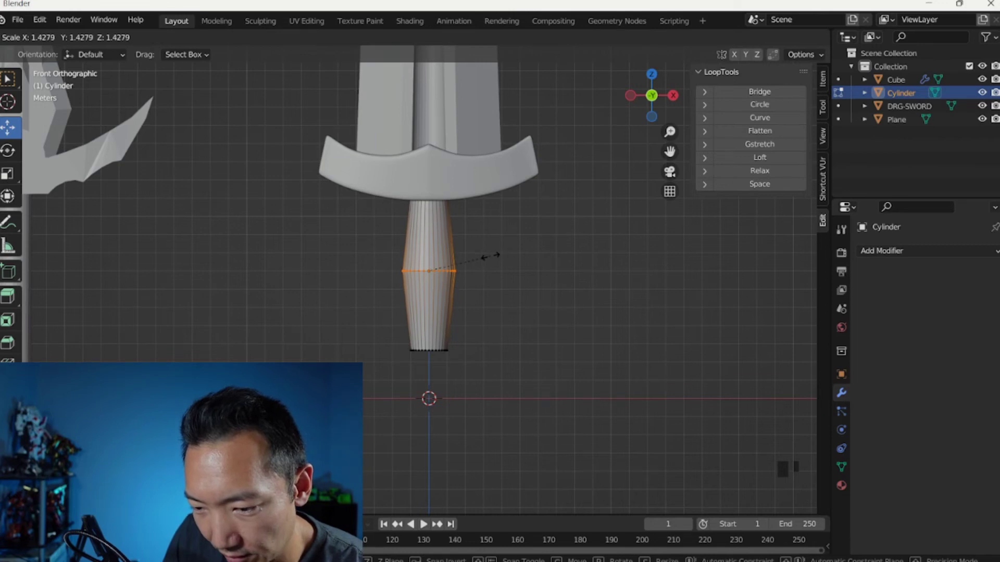
left_click(489, 256)
- Add loop cuts near the grip's bottom and top ends
key("ctrl+r")
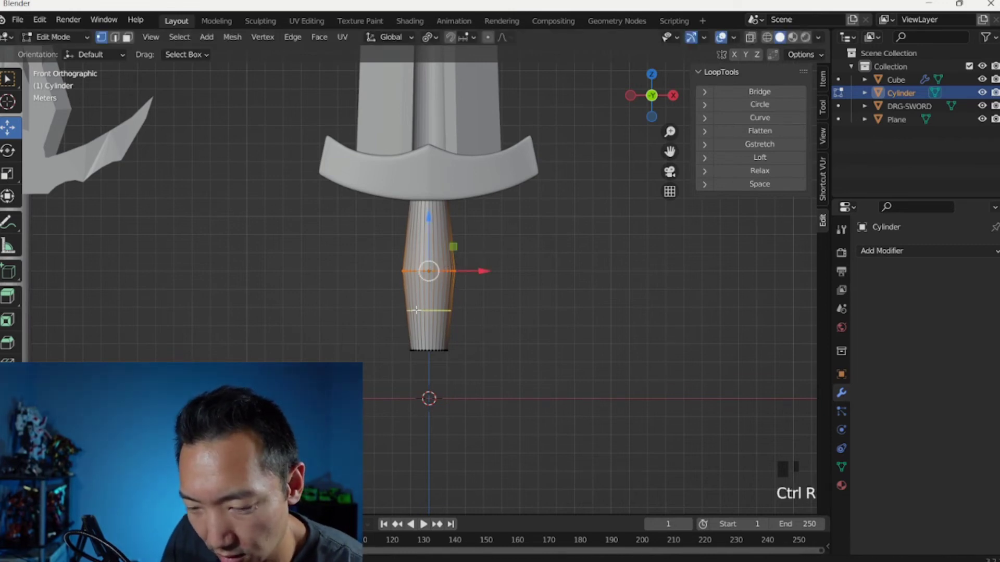
left_click(419, 311)
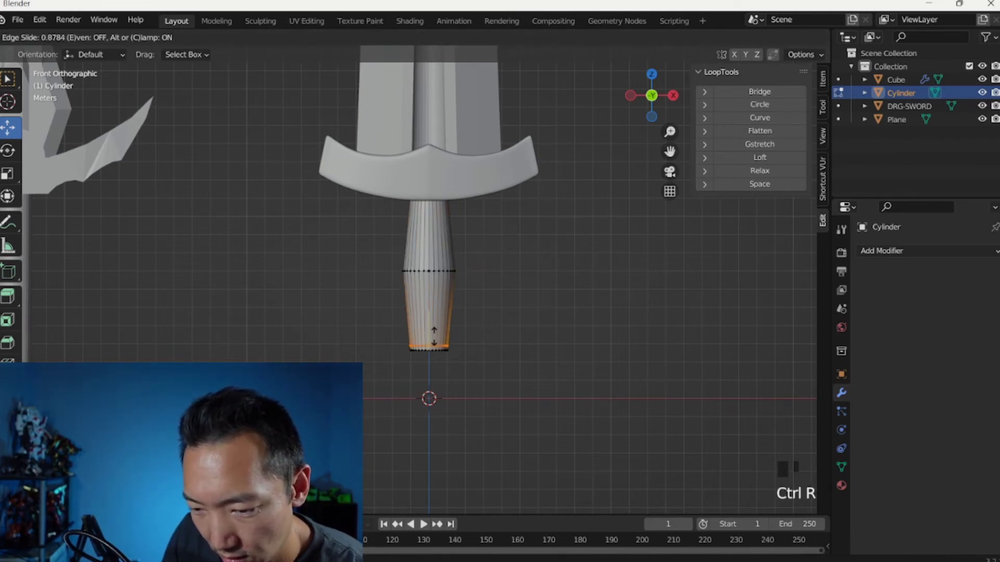
left_click(434, 337)
key("ctrl+r")
left_click(437, 229)
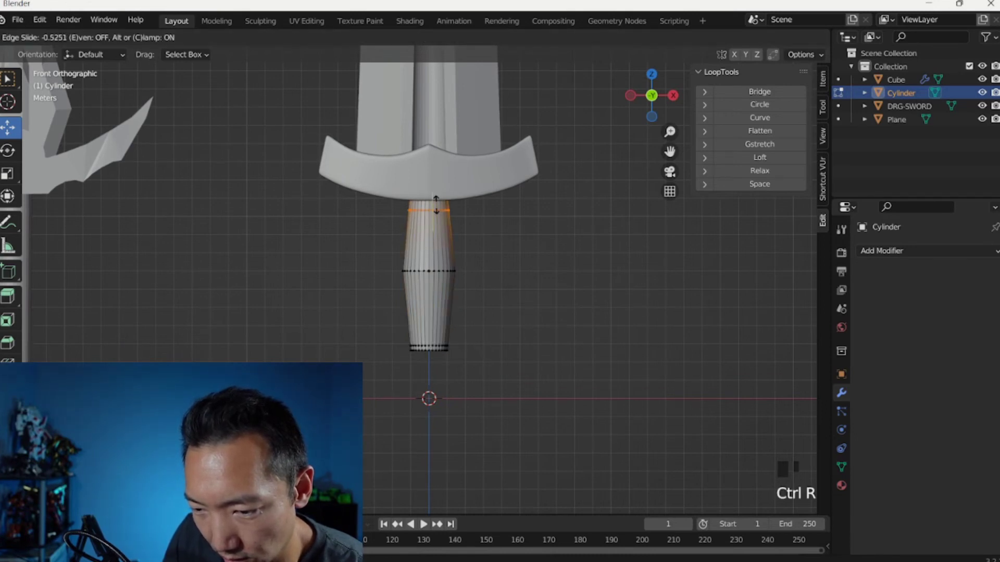
left_click(436, 205)
- Add a Subdivision Surface modifier to the grip cylinder with viewport levels set to 3
key("Tab")
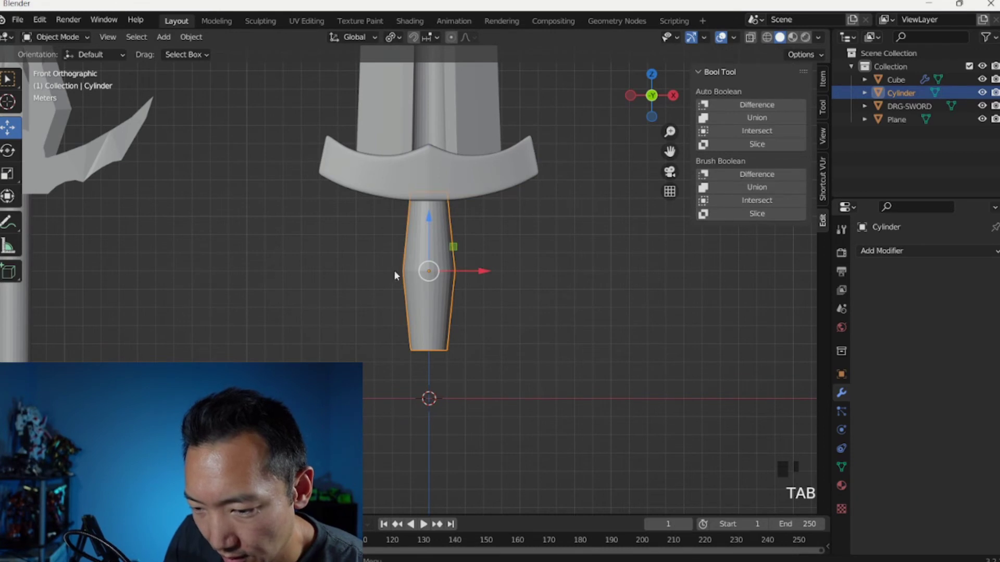
left_click(886, 251)
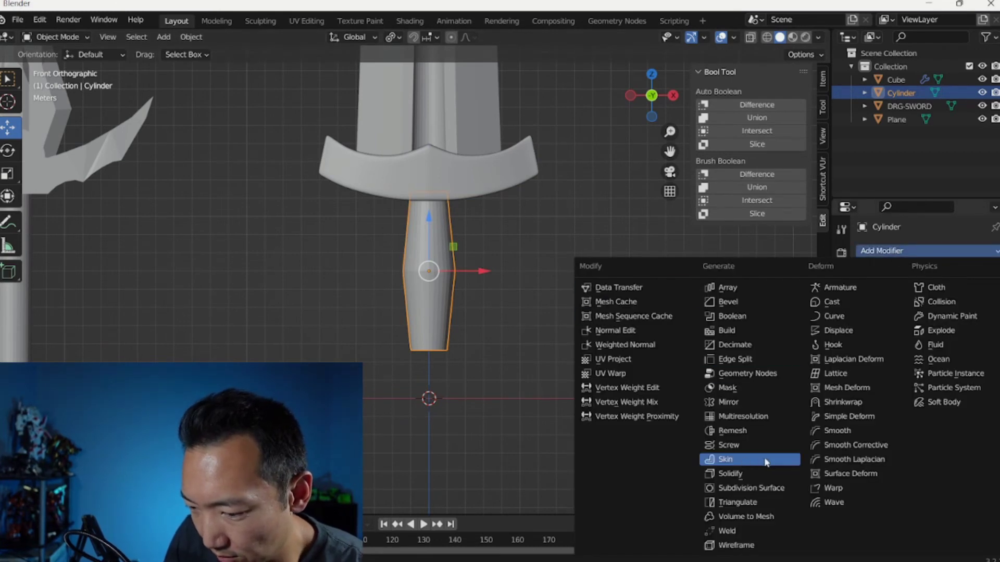
left_click(729, 485)
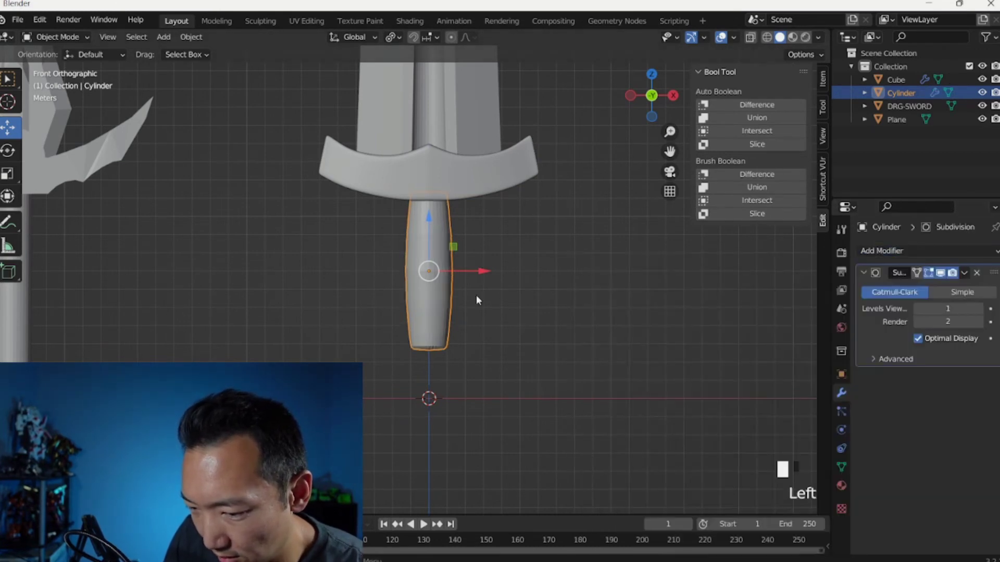
left_click(972, 309)
left_click(972, 309)
- Check the grip mesh in Edit Mode, then deselect and orbit to inspect the rounded handle
key("Tab")
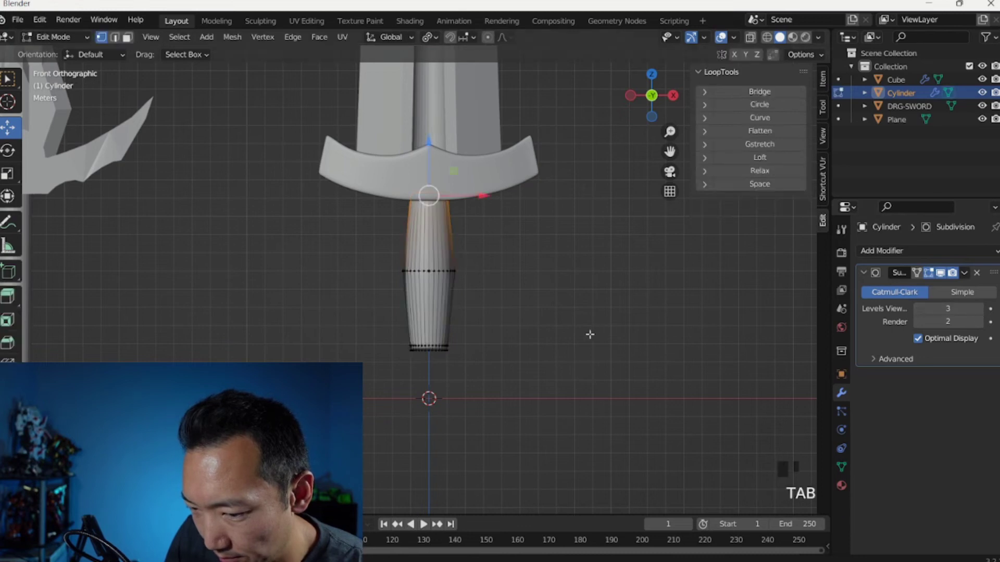
key("Tab")
left_click(507, 338)
scroll(493, 328, "up", 3)
scroll(494, 330, "up", 1)
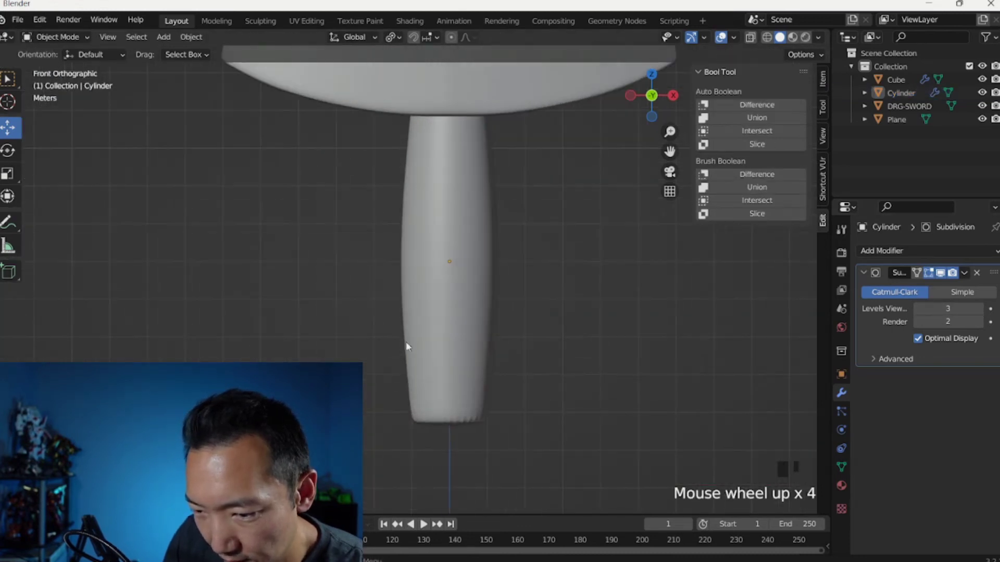
scroll(436, 353, "down", 2)
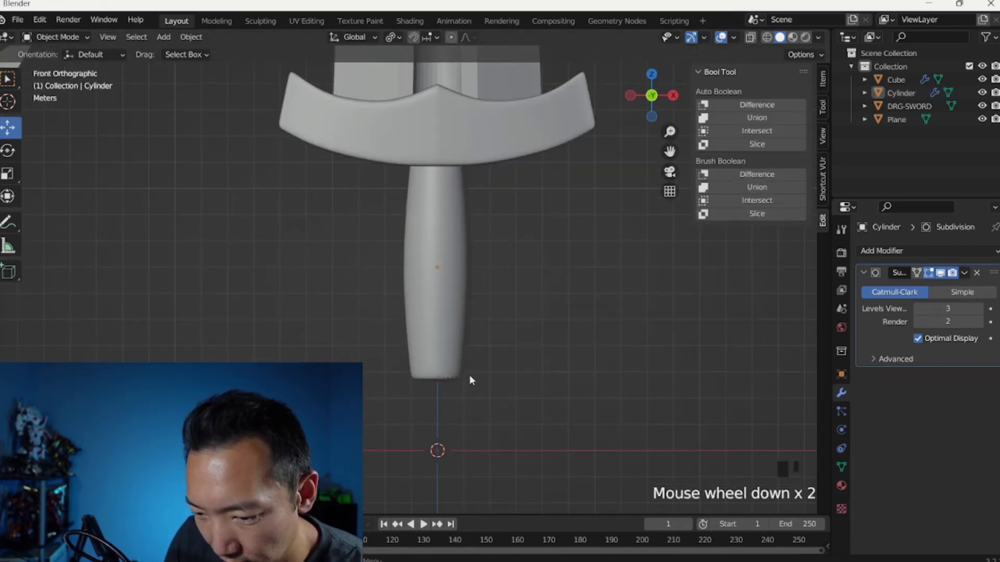
middle_click_drag(470, 375, 438, 328)
scroll(439, 328, "down", 5)
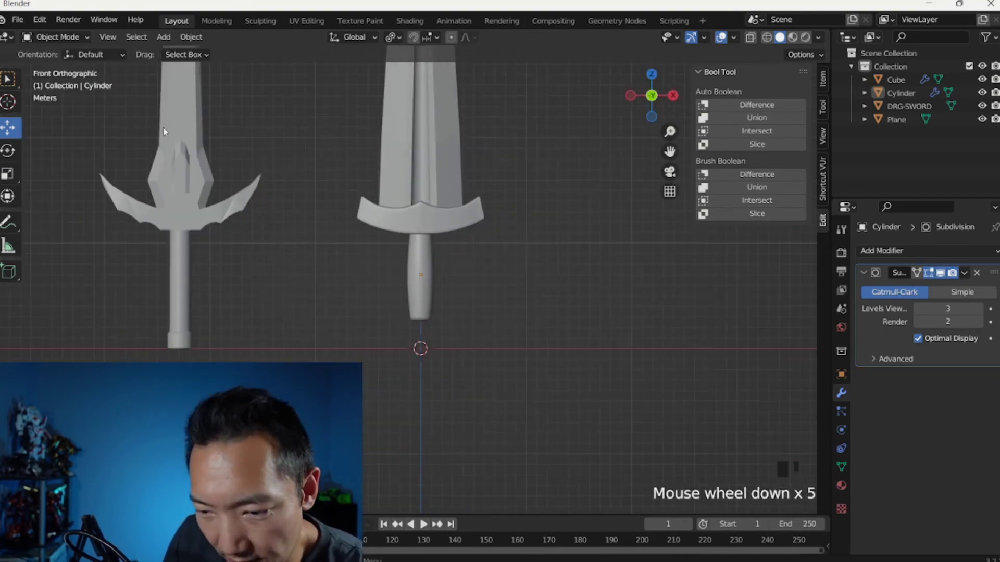
- Add a UV sphere, raise it onto the grip end and scale it to pommel size
left_click(164, 36)
mouse_move(182, 52)
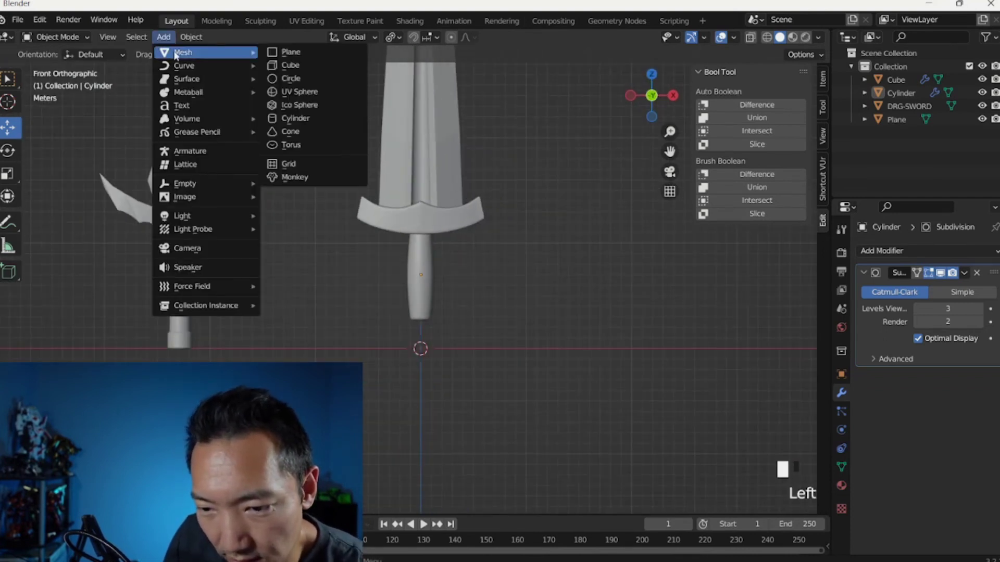
left_click(300, 92)
left_click_drag(423, 299, 419, 272)
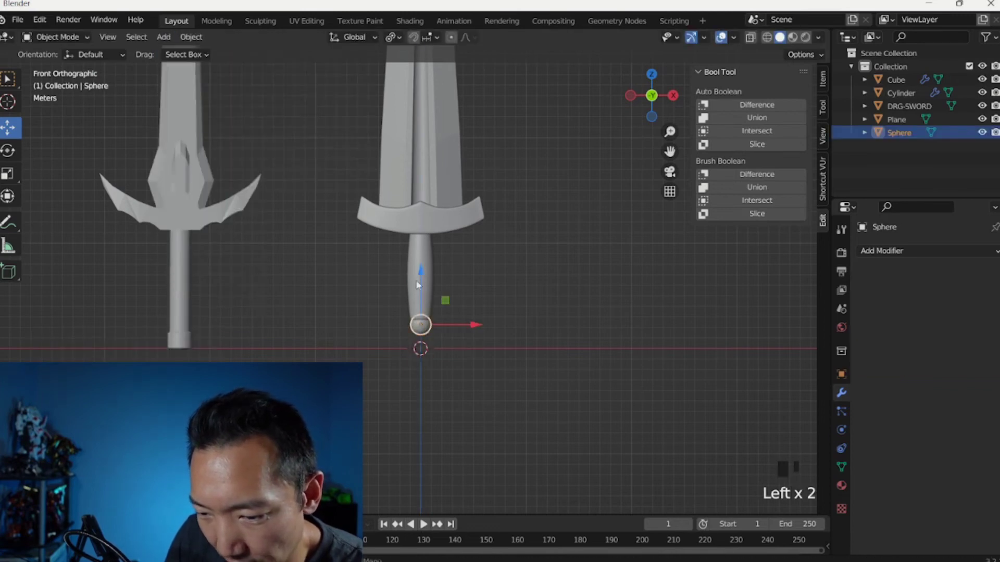
key("s")
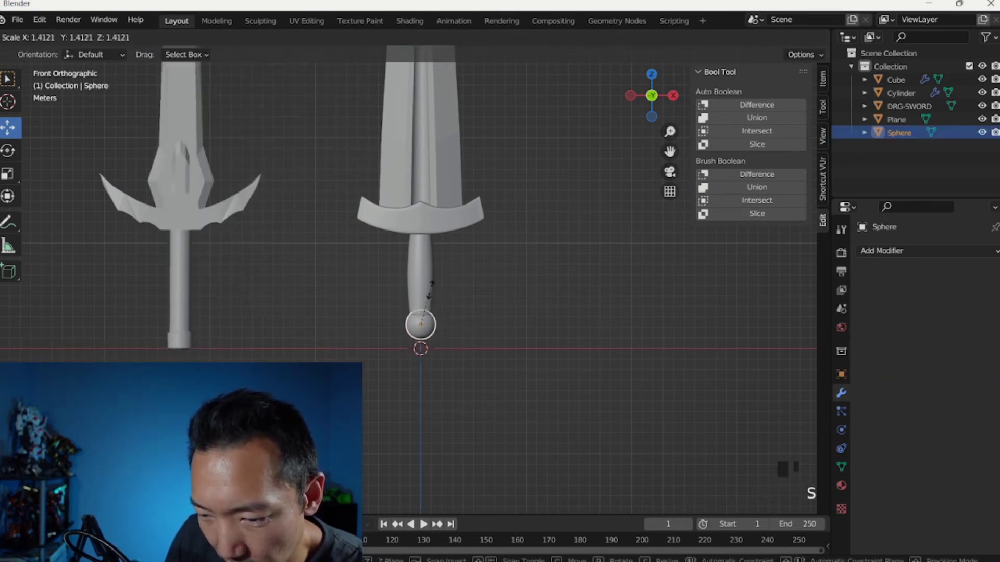
left_click(396, 304)
mouse_move(395, 304)
middle_mouse_down()
mouse_move(122, 286)
mouse_move(397, 301)
mouse_move(427, 270)
mouse_move(406, 291)
middle_mouse_up()
key("KP_1")
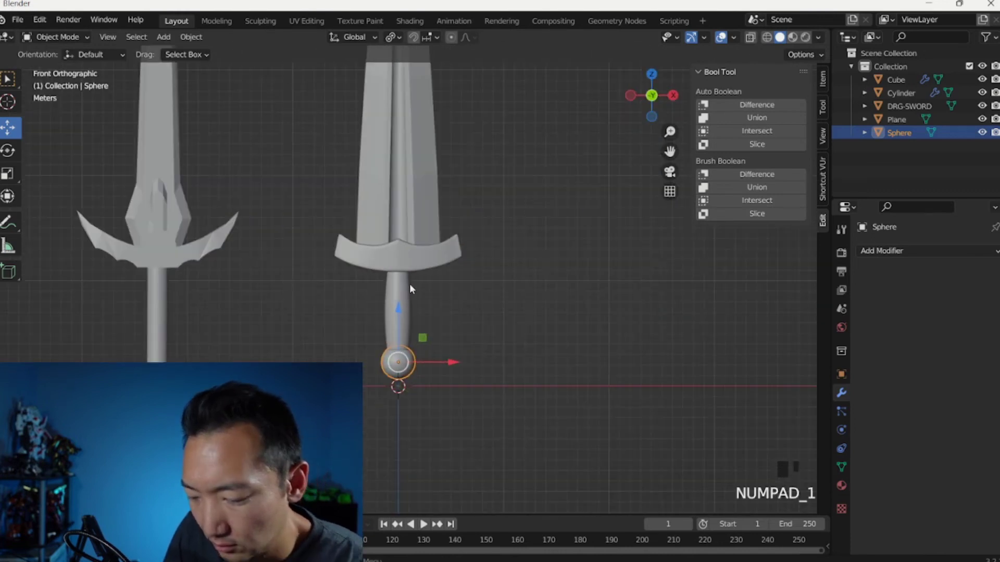
- Give the pommel sphere a Subdivision Surface modifier, then view the hilt in perspective
left_click(527, 282)
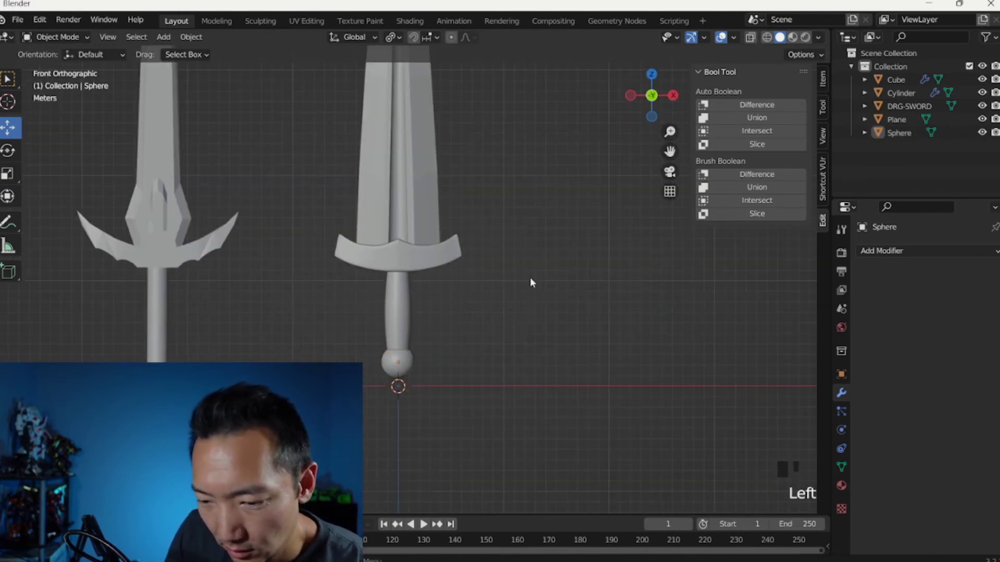
left_click(429, 354)
left_click_drag(922, 255, 765, 486)
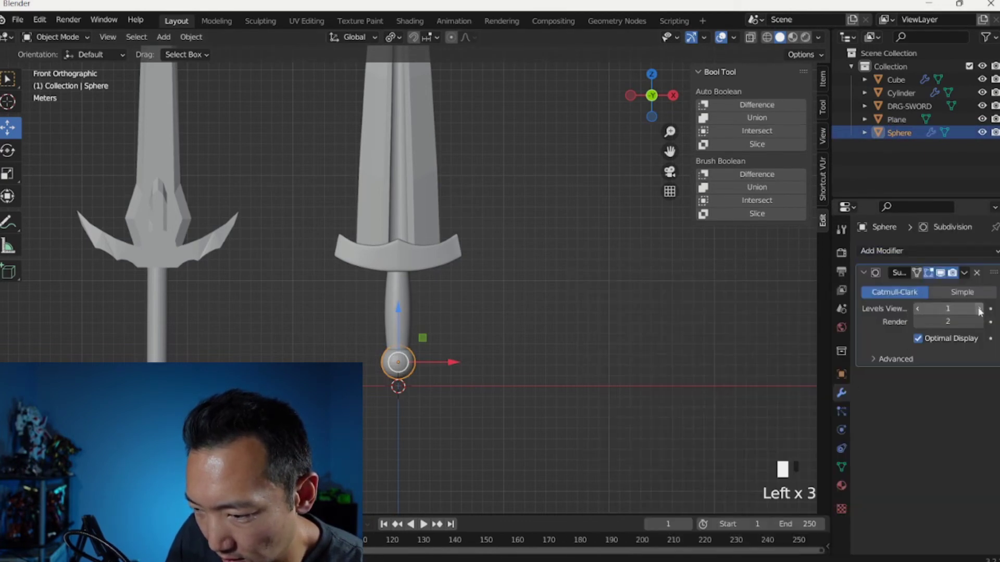
left_click(569, 372)
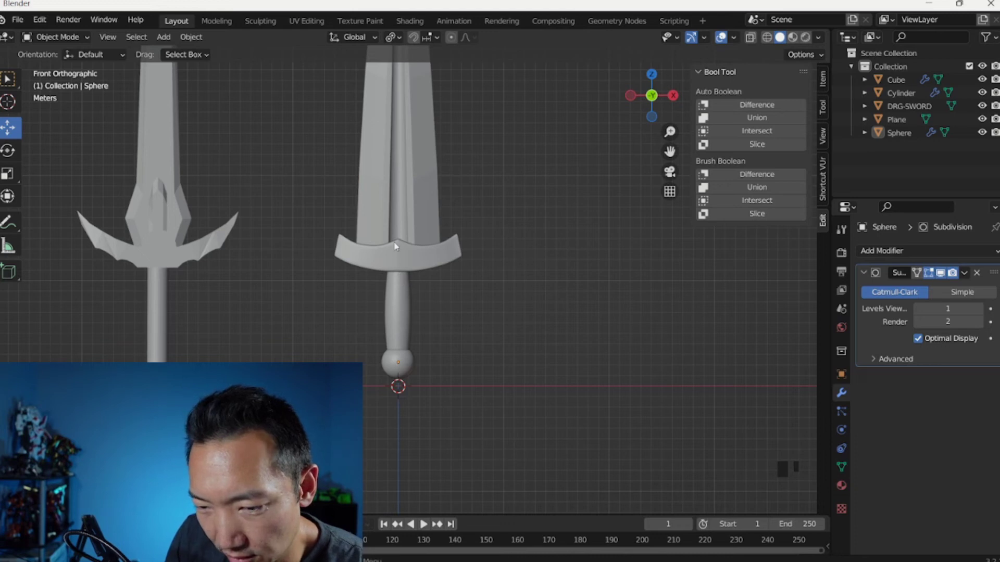
middle_click_drag(395, 246, 273, 141)
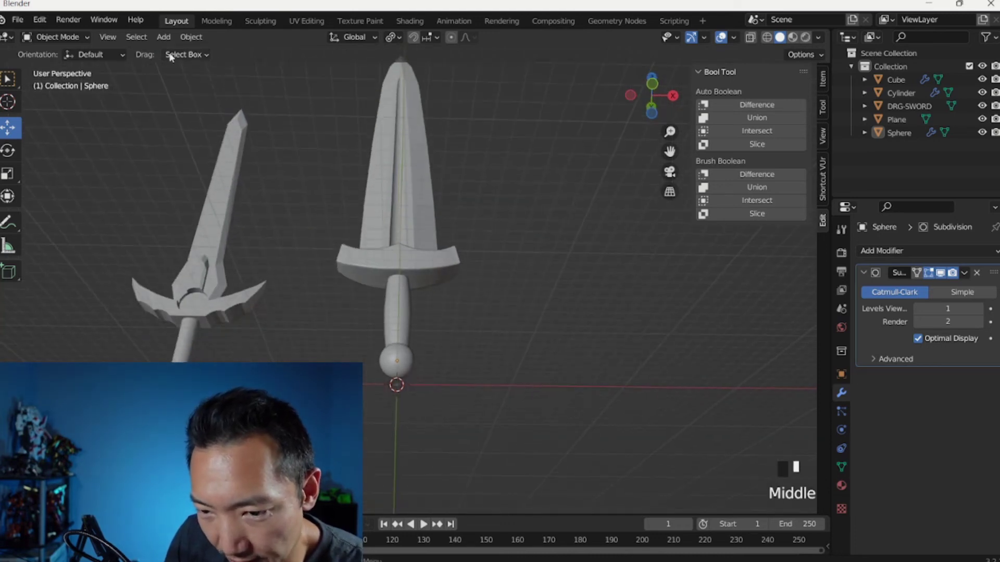
- Add a new cylinder for the collar, raise it to the guard and enlarge it
left_click(164, 37)
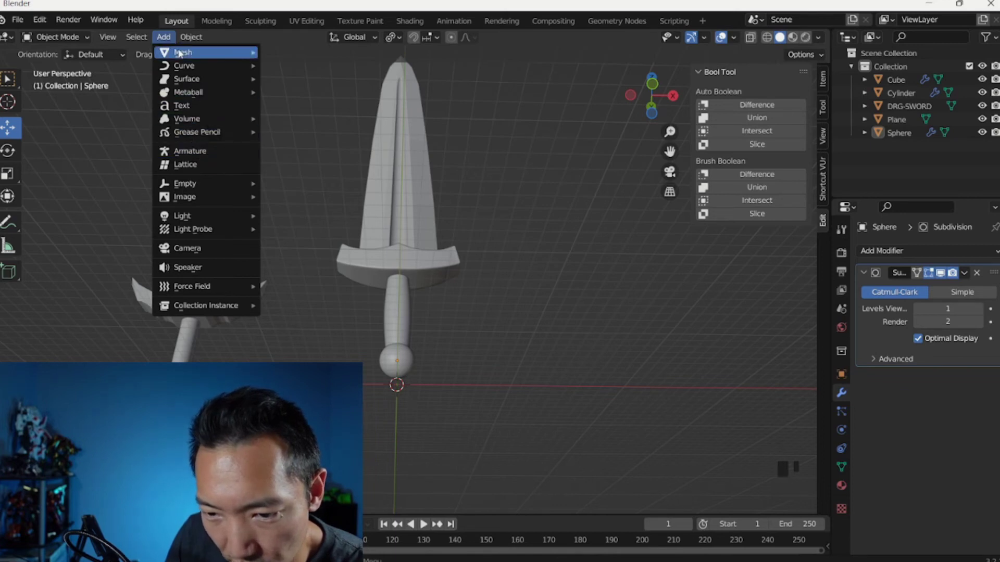
mouse_move(179, 52)
left_click(312, 118)
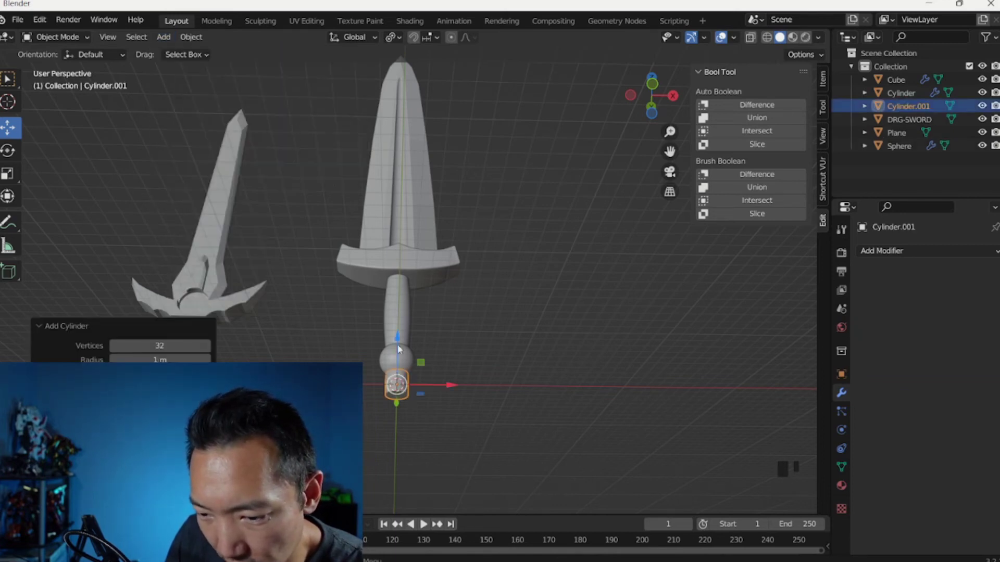
left_click_drag(399, 349, 399, 242)
key("s")
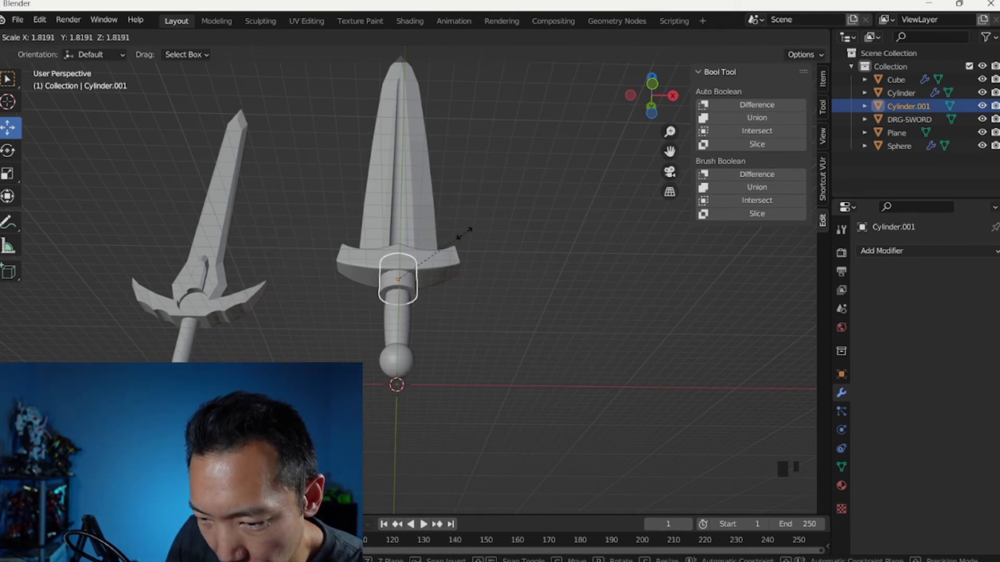
left_click(458, 241)
middle_click_drag(457, 236, 408, 234)
scroll(416, 263, "up", 3)
- Flatten the collar along Z, then extrude and shrink its face ring into a step
key("s")
key("z")
left_click(421, 264)
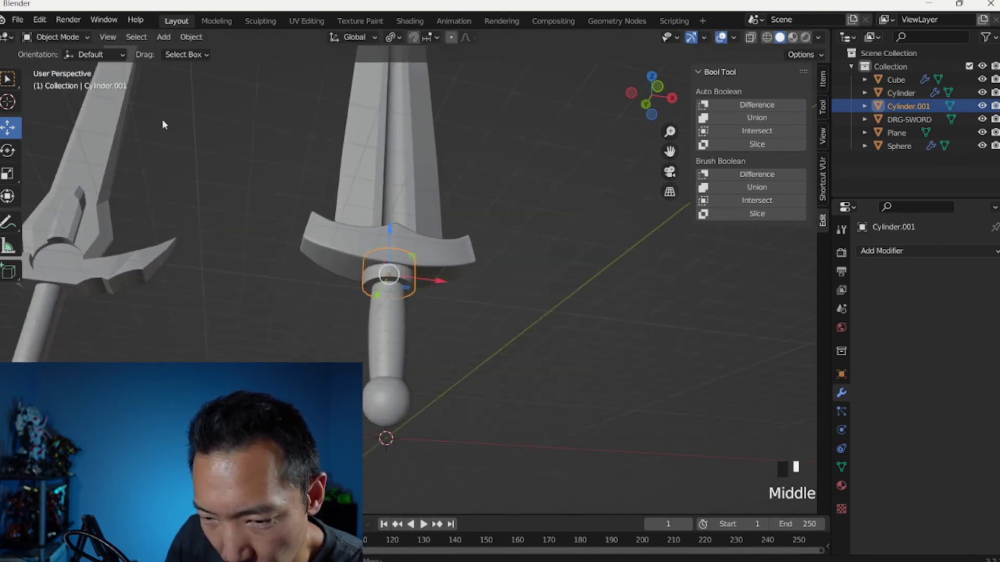
key("Tab")
left_click(127, 36)
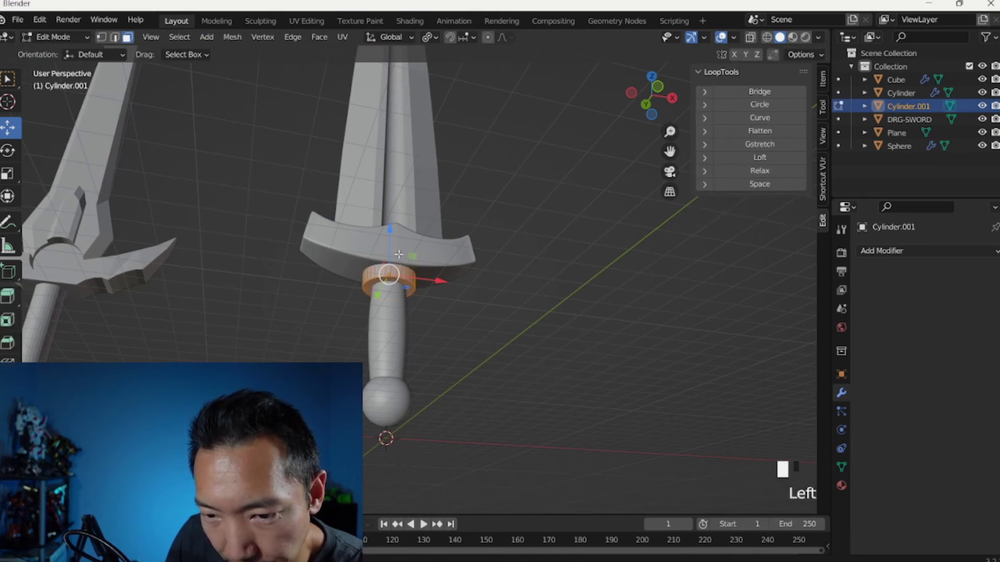
left_click(393, 291)
middle_click_drag(393, 291, 436, 249)
key("e")
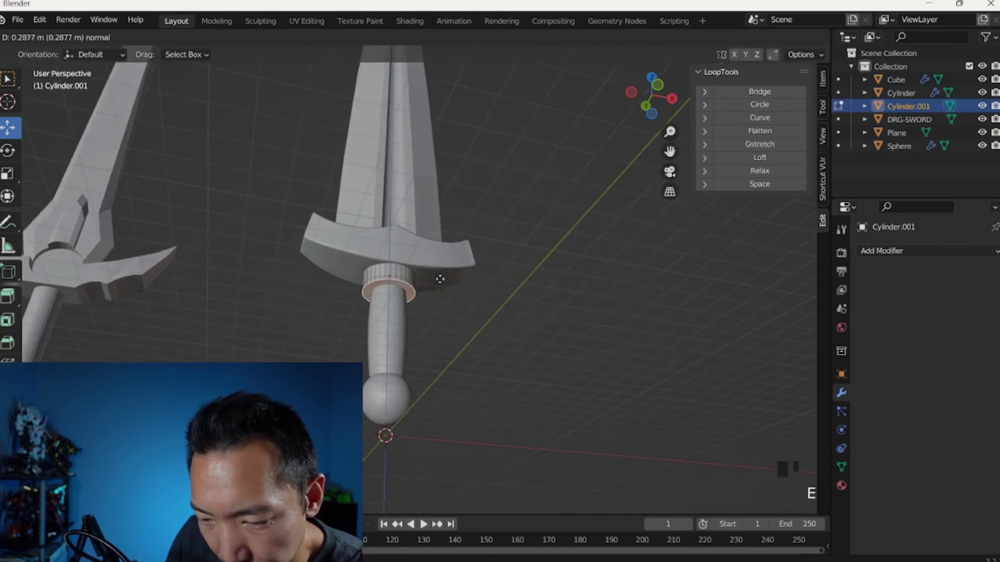
left_click(440, 279)
key("s")
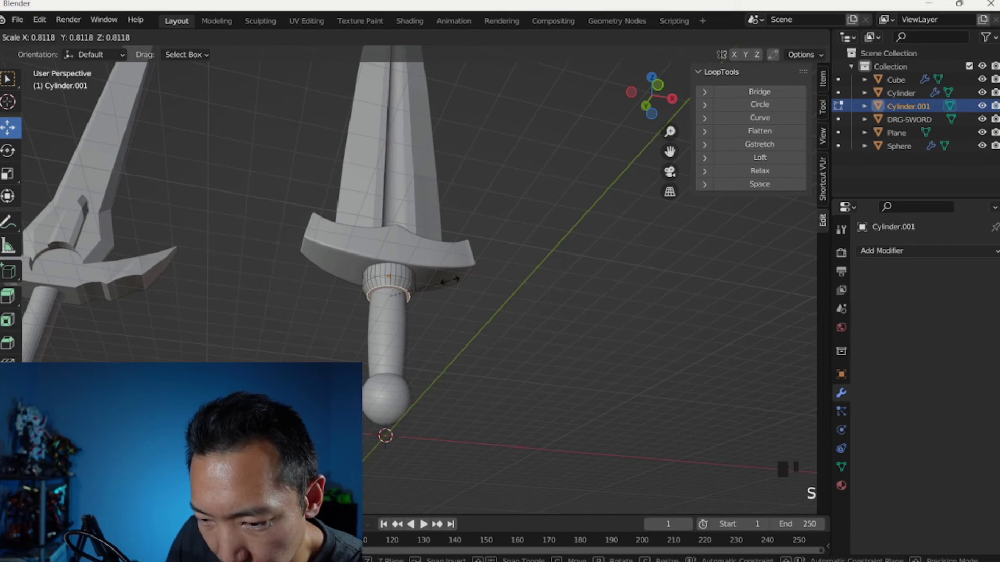
left_click(450, 280)
middle_click_drag(450, 280, 482, 278)
- In front view, slide the collar up against the cross-guard and frame both swords
key("Tab")
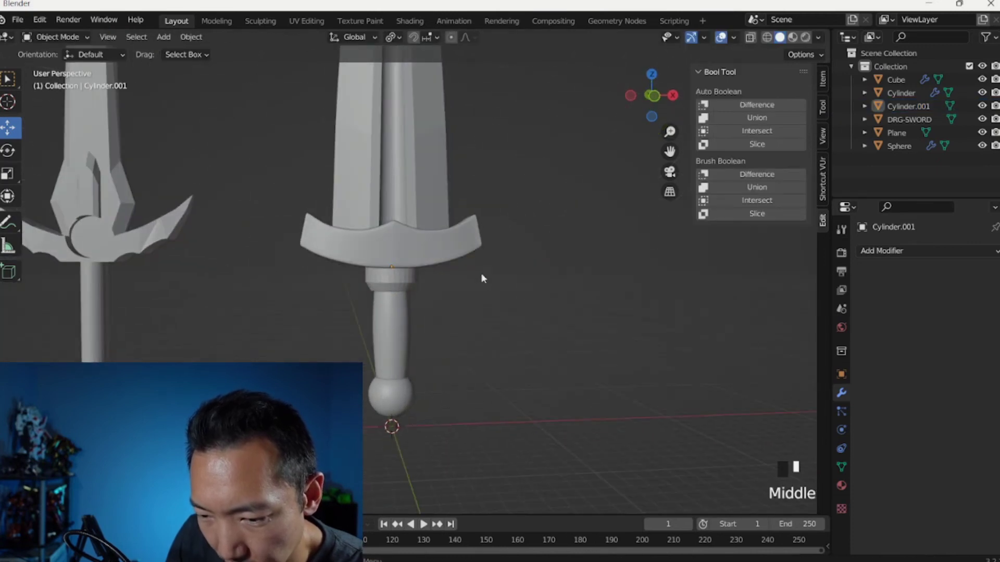
key("KP_1")
left_click(393, 281)
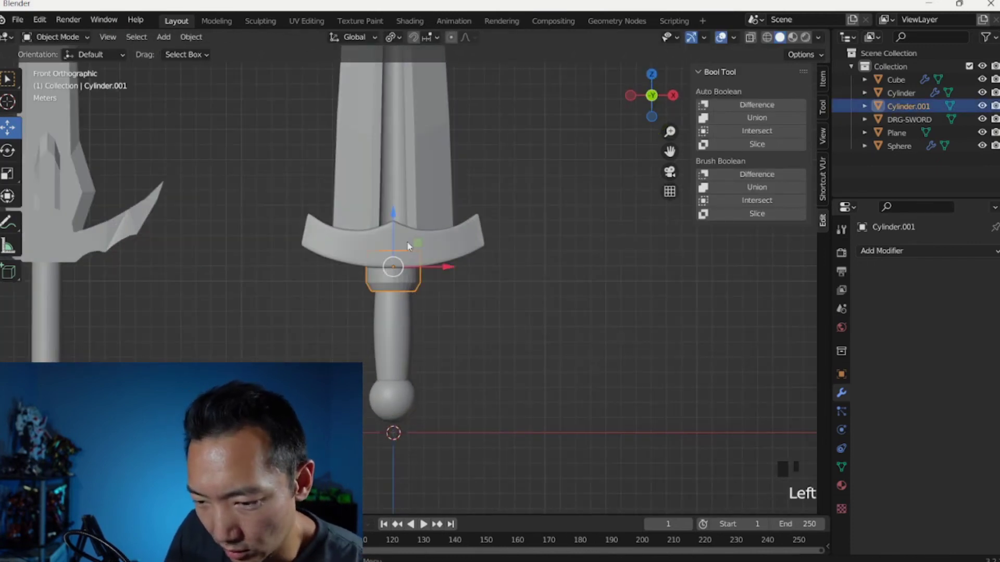
left_click_drag(393, 216, 396, 201)
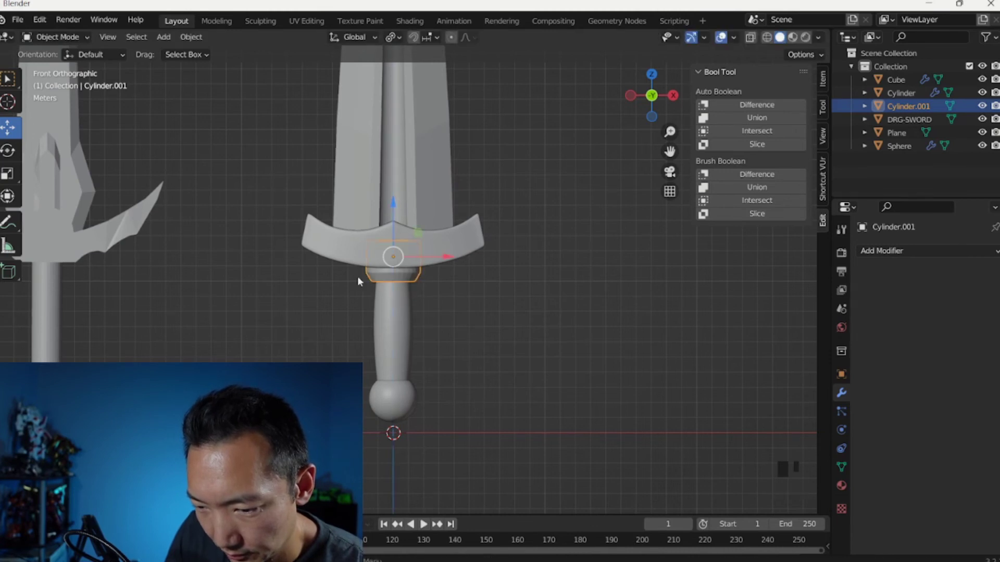
scroll(394, 280, "down", 5)
middle_click_drag(429, 253, 453, 283, "shift")
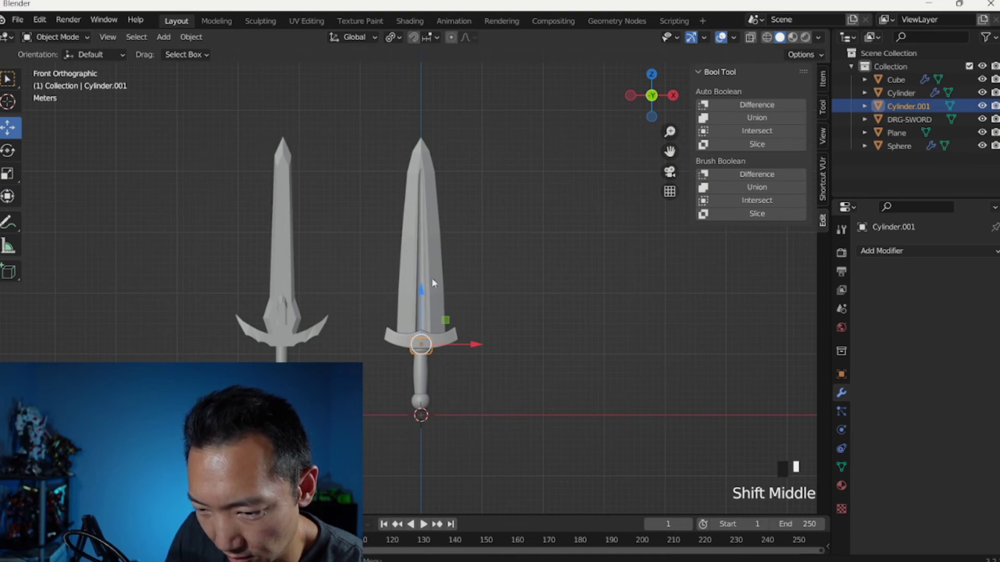
left_click(504, 234)
middle_click_drag(504, 233, 490, 266)
key("KP_1")
left_click(494, 298)
key("KP_1")
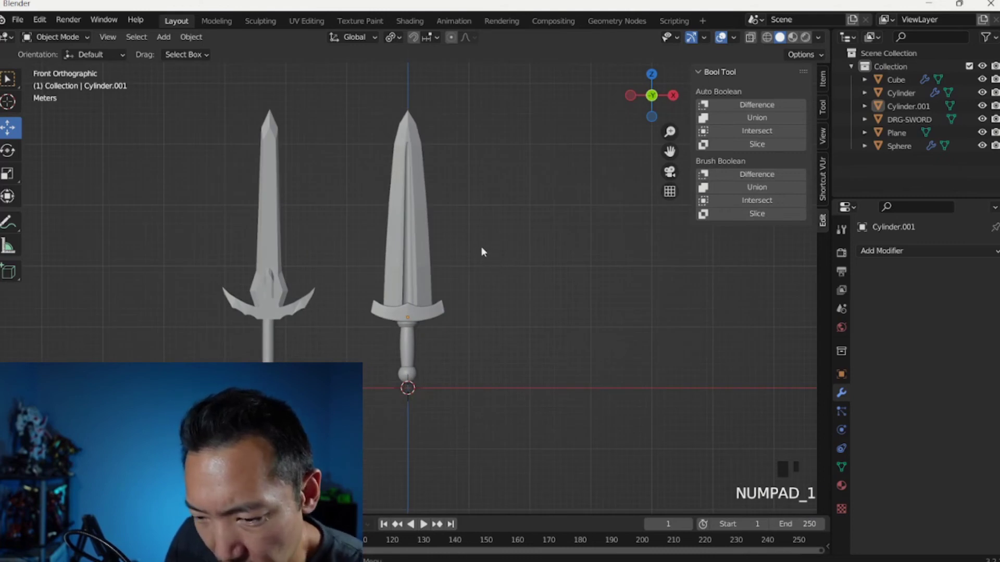
left_click(466, 243)
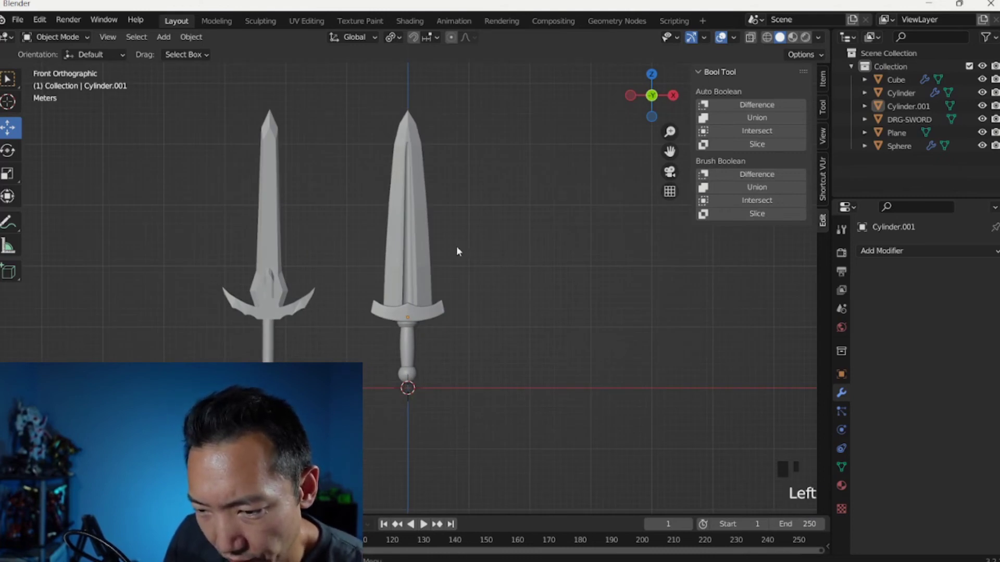
left_click(456, 245)
left_click(510, 251)
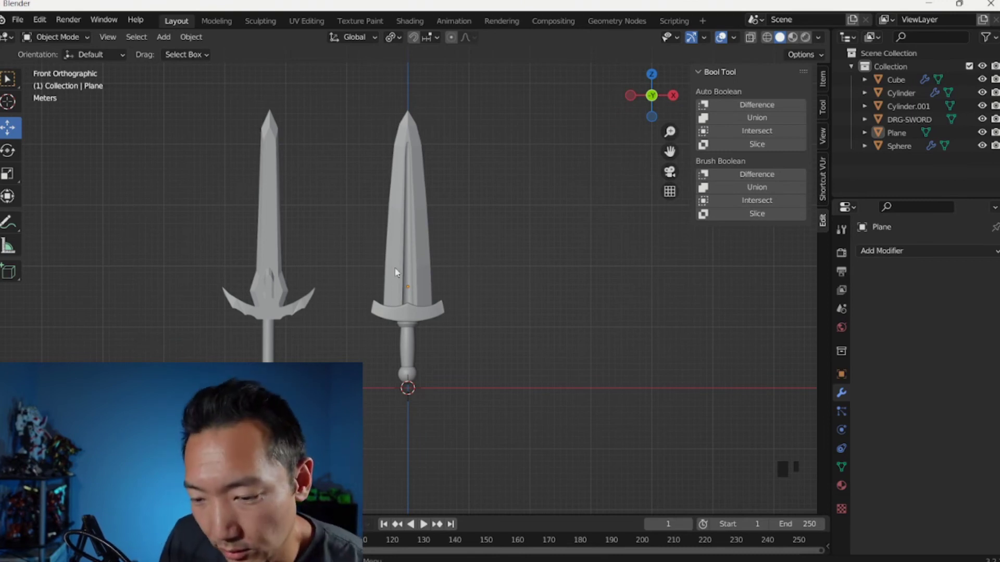
- Delete the old DRG-SWORD reference and click through the new sword's blade, guard and grip
left_click(276, 288)
key("Delete")
left_click(449, 272)
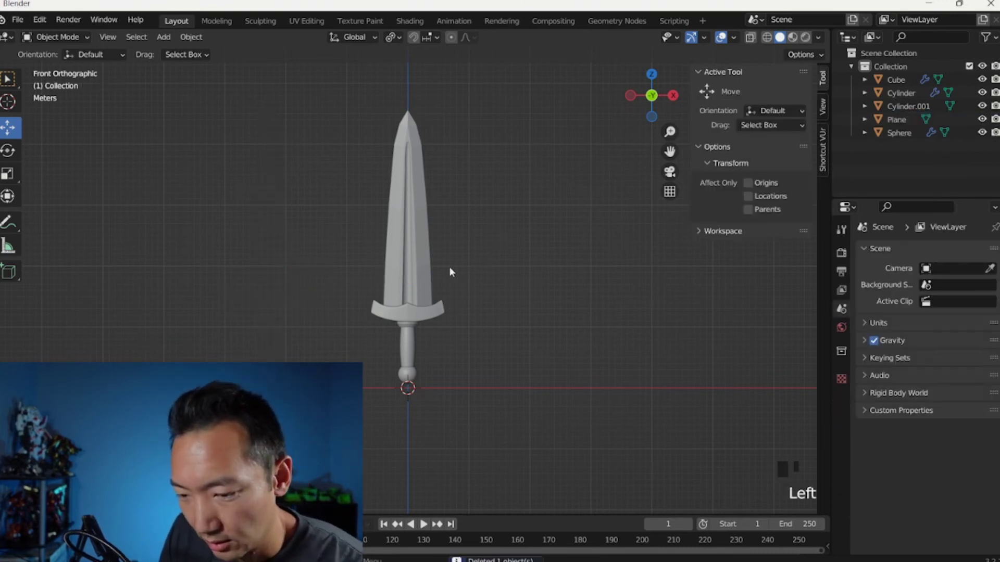
left_click(436, 339)
left_click(417, 326)
left_click(414, 346)
left_click(407, 326)
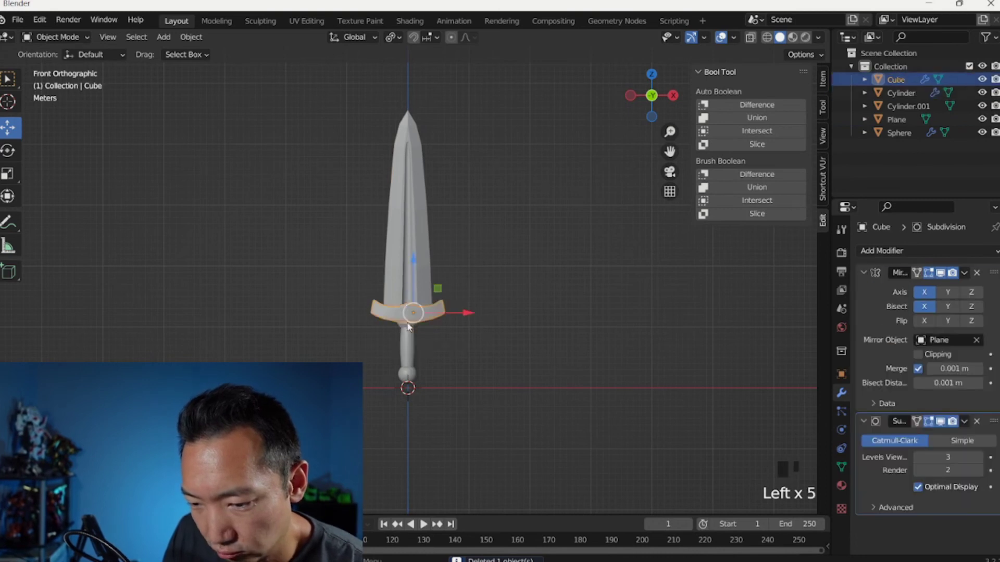
left_click(502, 251)
left_click(419, 261)
- Select all sword parts and apply Visual Geometry to Mesh to bake their modifiers
key("a")
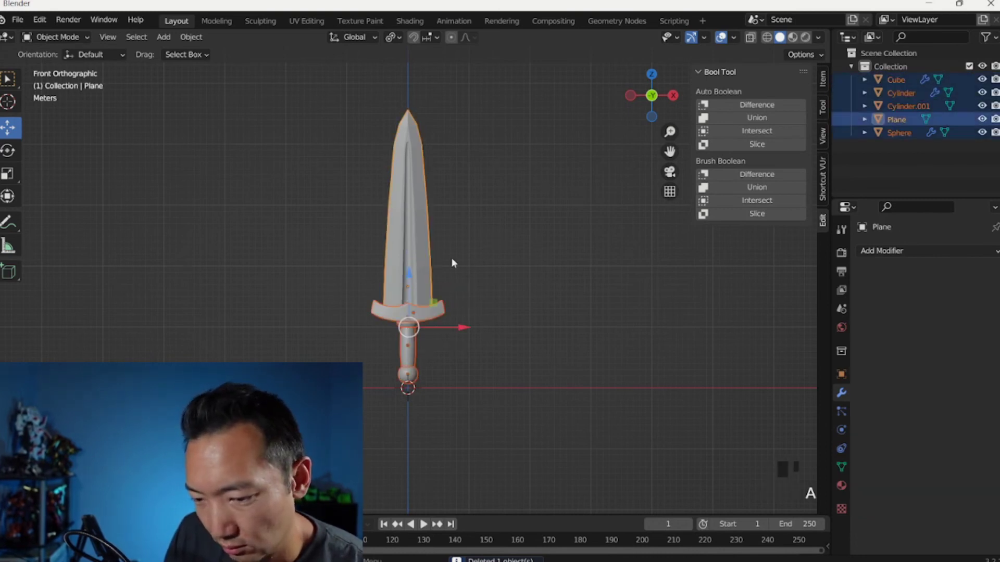
left_click(507, 246)
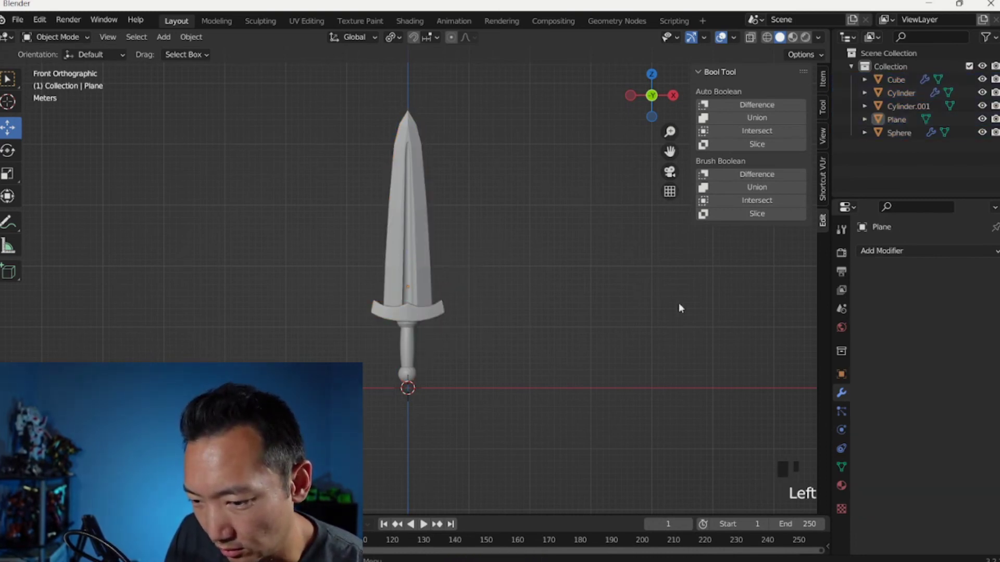
left_click(415, 299)
left_click(415, 325)
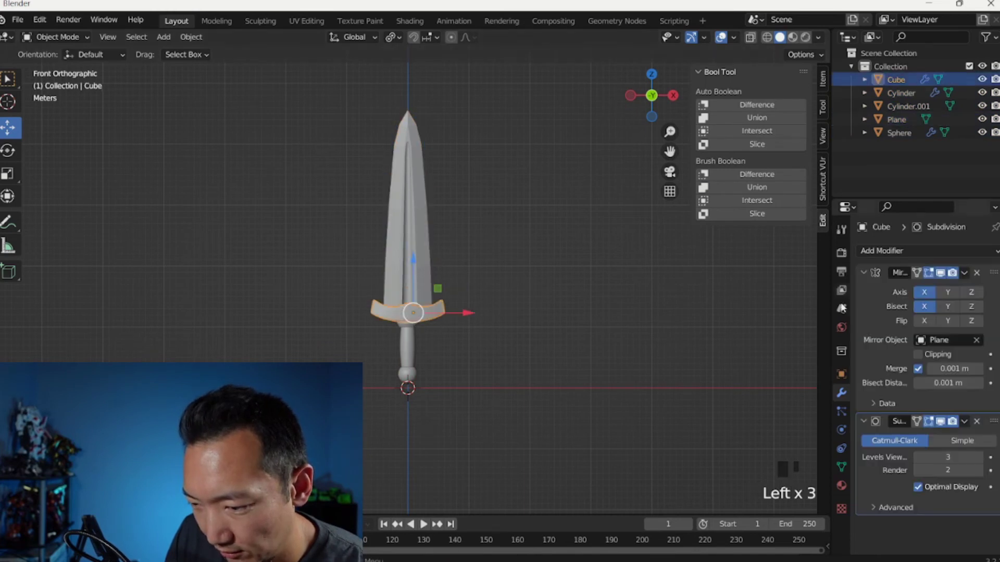
key("a")
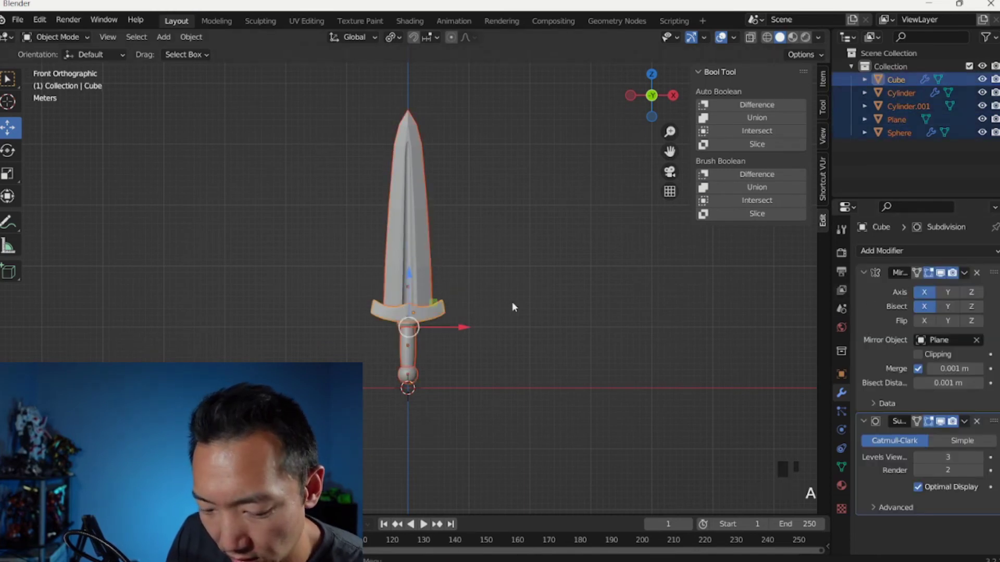
key("ctrl+a")
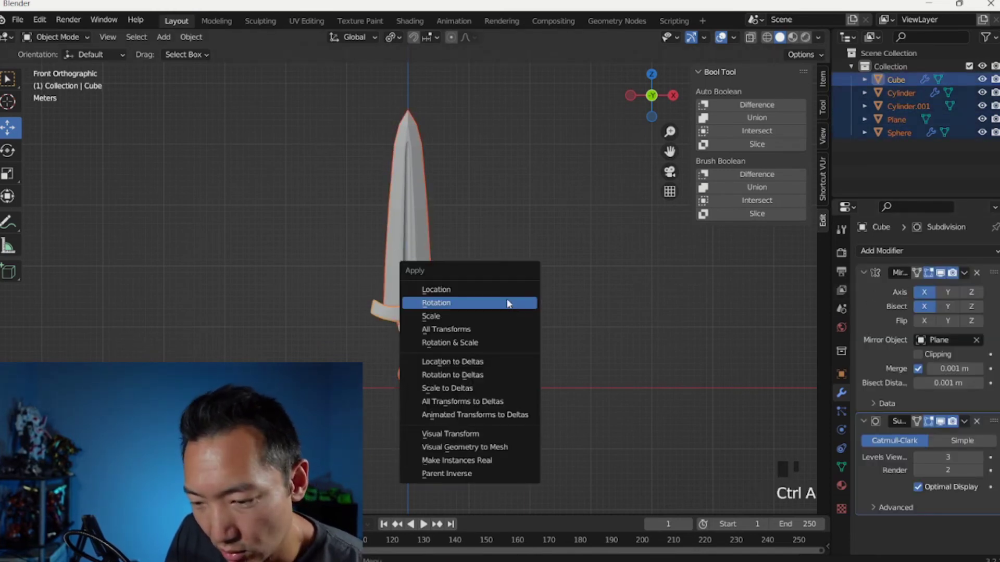
left_click(483, 446)
left_click(439, 317)
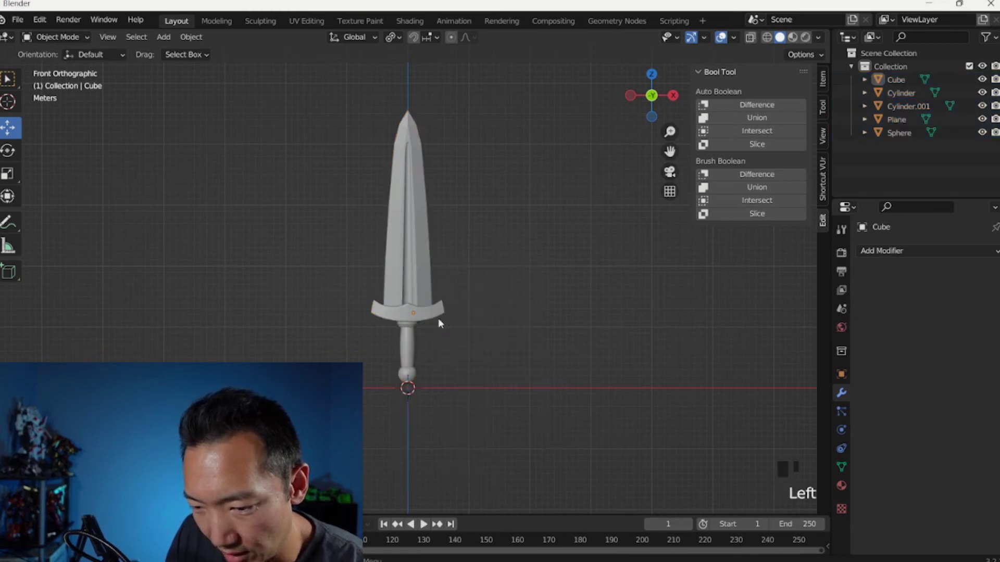
- Select all sword parts and join them with Bool Tool's Auto Boolean Union
left_click(408, 328)
left_click(408, 328)
left_click(407, 335)
left_click(409, 351)
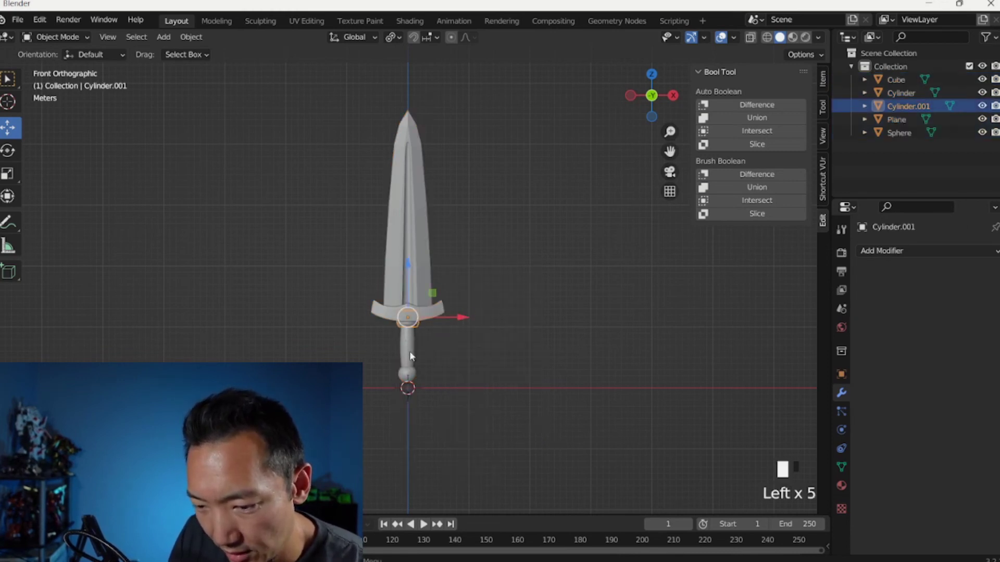
left_click(508, 284)
key("a")
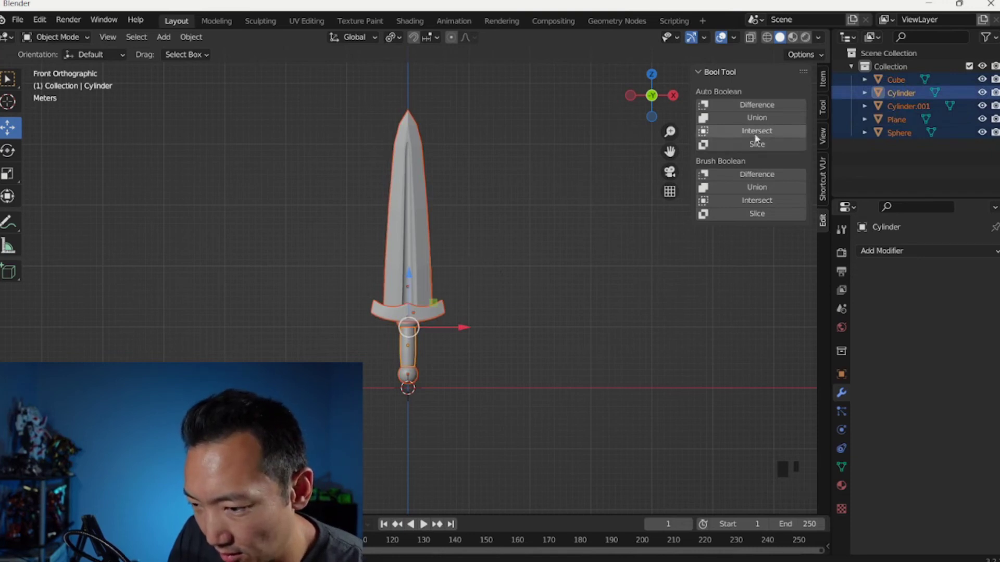
left_click(758, 119)
left_click(496, 271)
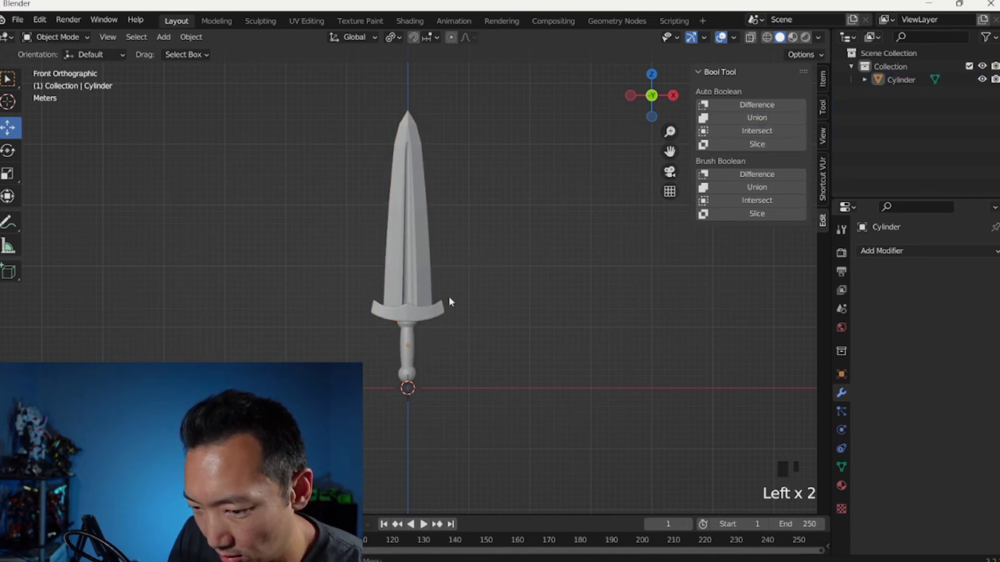
left_click(445, 305)
- Orbit and zoom around the merged sword to inspect the union result
middle_click_drag(489, 317, 480, 240)
scroll(437, 328, "up", 3)
scroll(461, 367, "up", 1)
scroll(465, 382, "up", 2)
scroll(436, 297, "up", 2)
scroll(452, 296, "down", 6)
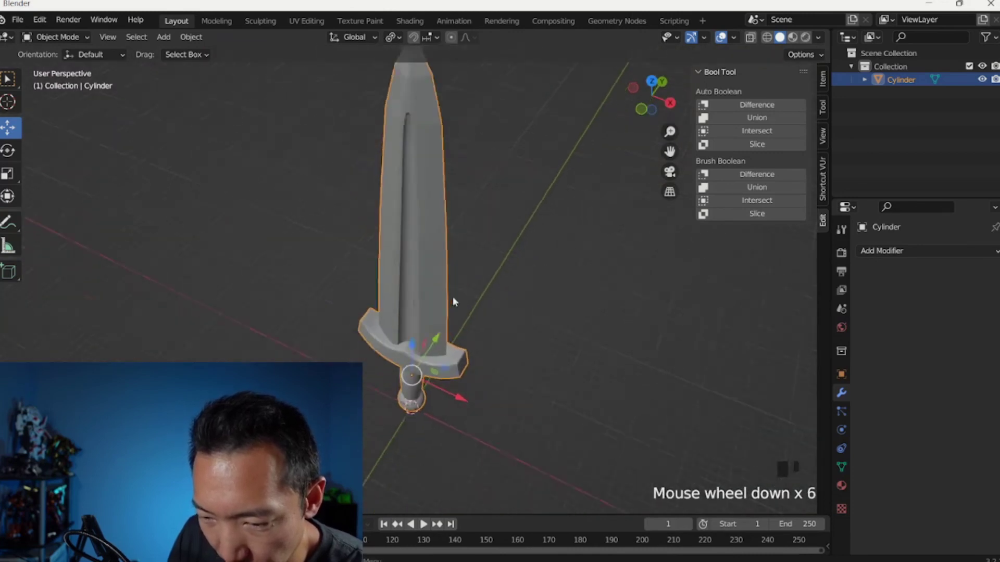
middle_click_drag(452, 296, 405, 261)
scroll(447, 258, "down", 3)
middle_click_drag(427, 332, 444, 312)
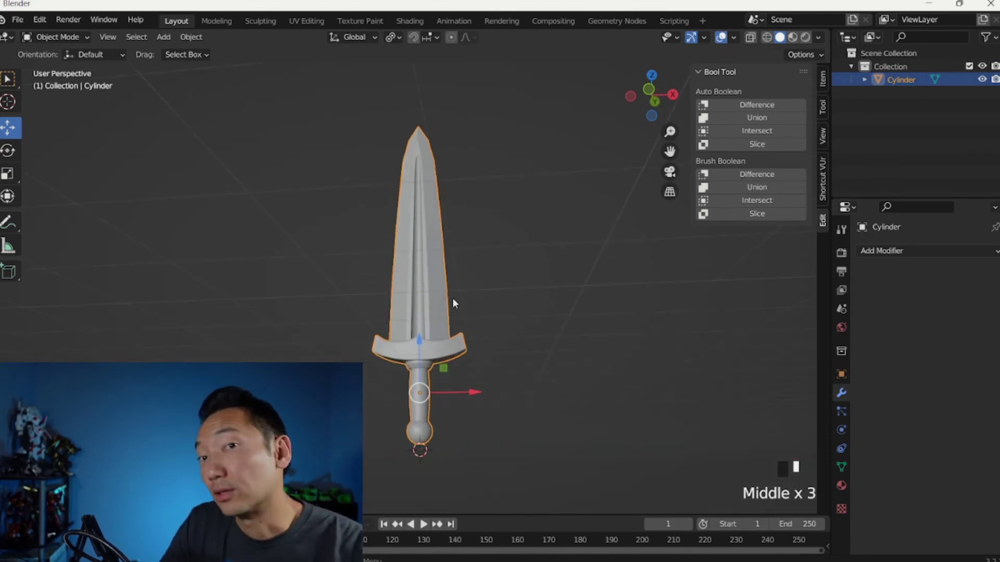
- Return to front view, recentre the sword and select the merged object
key("KP_1")
left_click(464, 249)
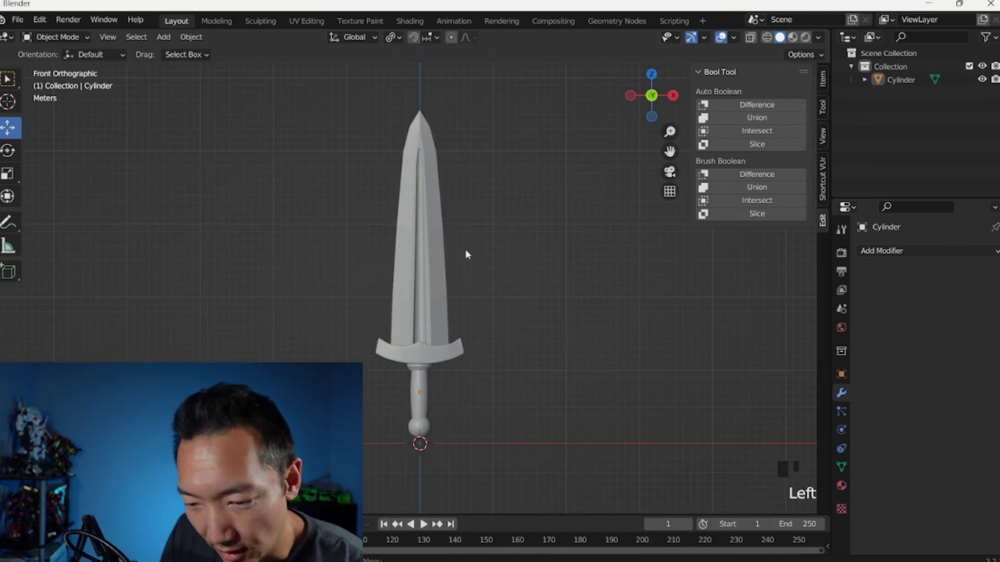
middle_click_drag(464, 249, 495, 247, "shift")
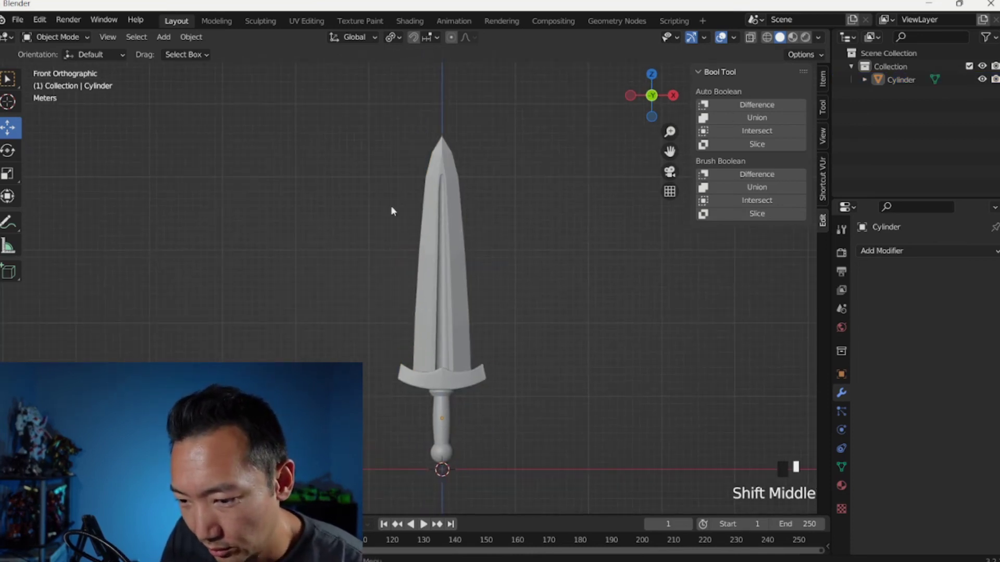
key("a")
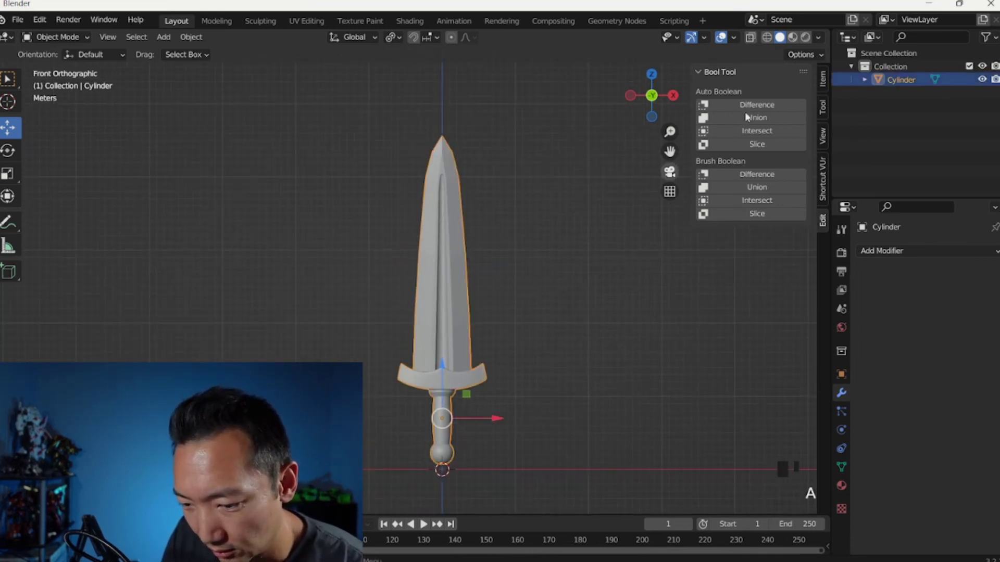
left_click(505, 298)
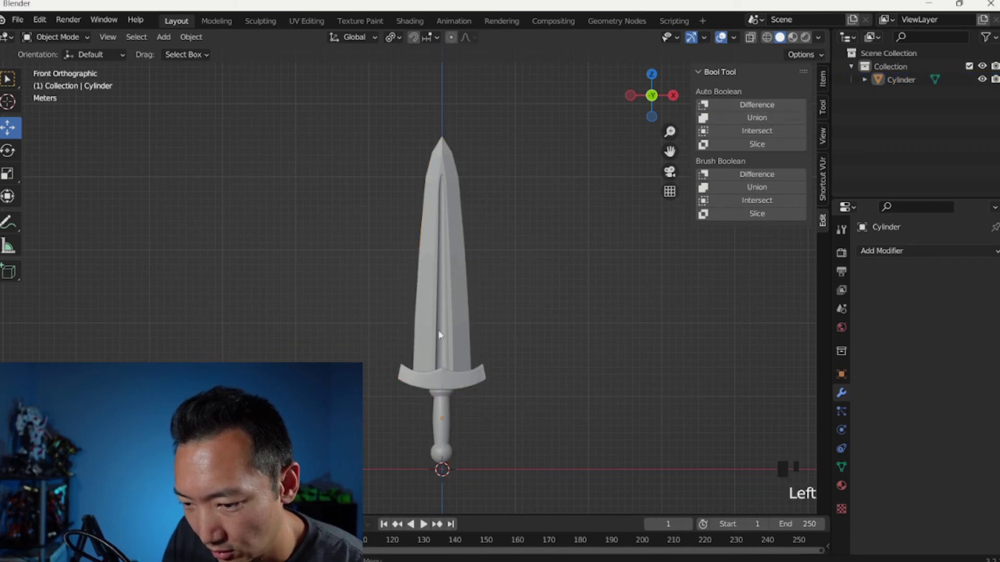
left_click(421, 281)
- Export the merged Cylinder sword as STL, overwriting Broadsword.stl in the Soldier folder
left_click(18, 19)
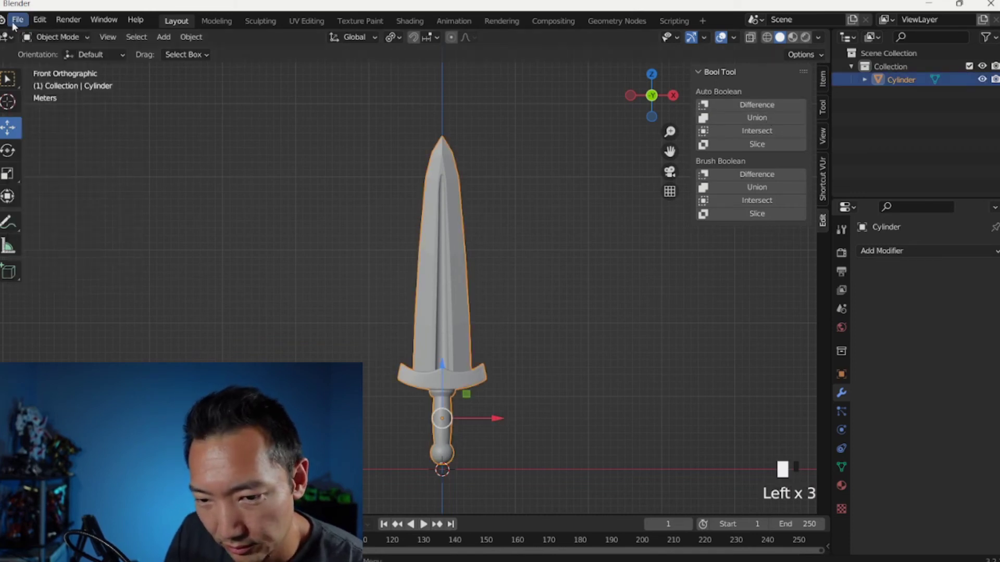
left_click(68, 75)
left_click(15, 19)
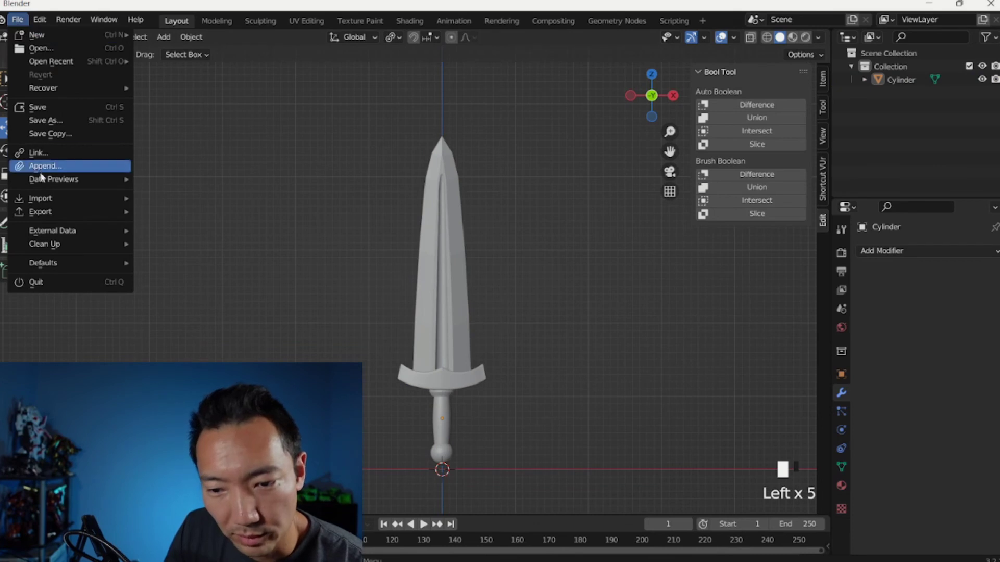
mouse_move(33, 213)
left_click(179, 319)
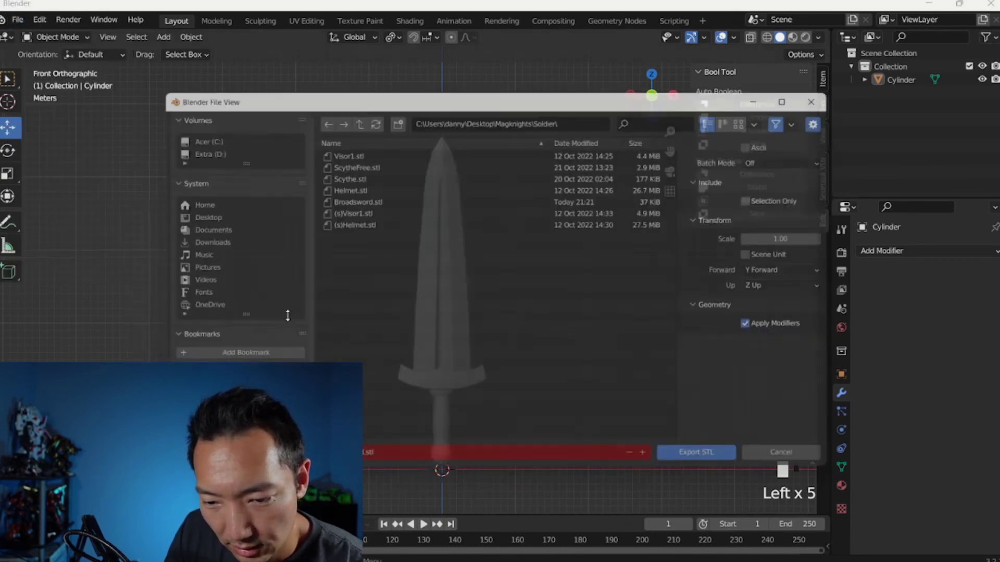
left_click(352, 198)
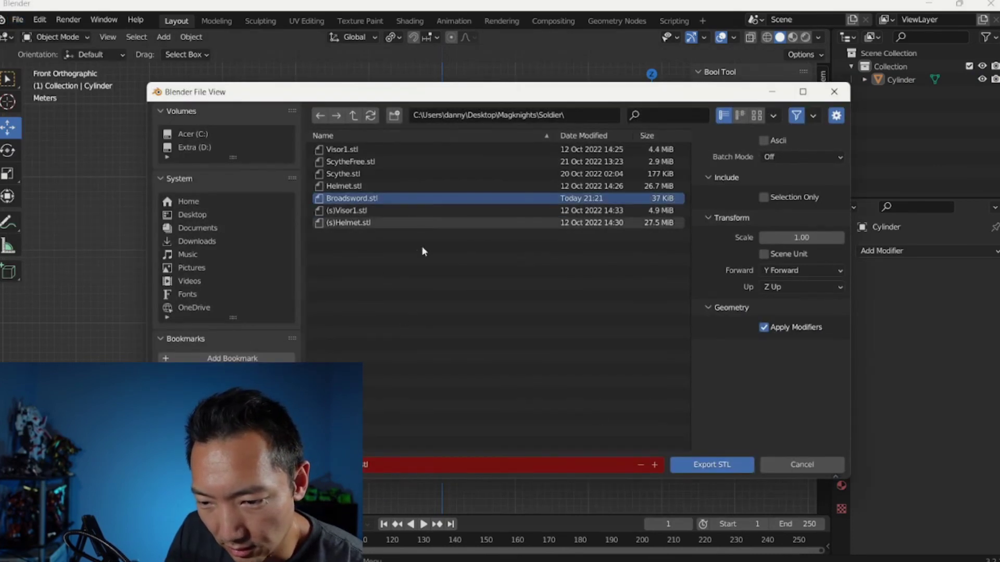
left_click(698, 461)
left_click(496, 311)
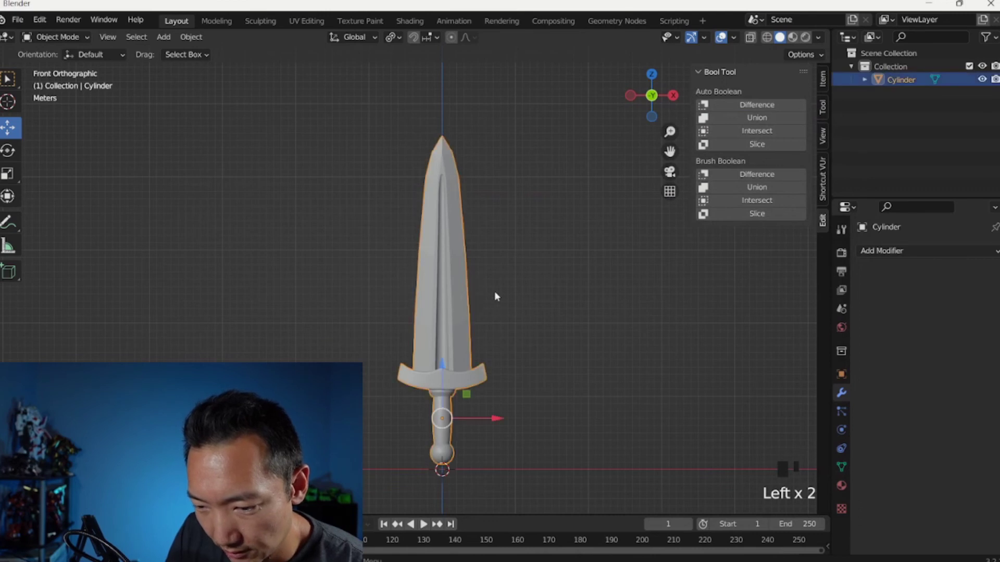
key("Tab")
middle_click_drag(506, 354, 472, 283, "shift")
middle_click_drag(461, 214, 468, 248, "shift")
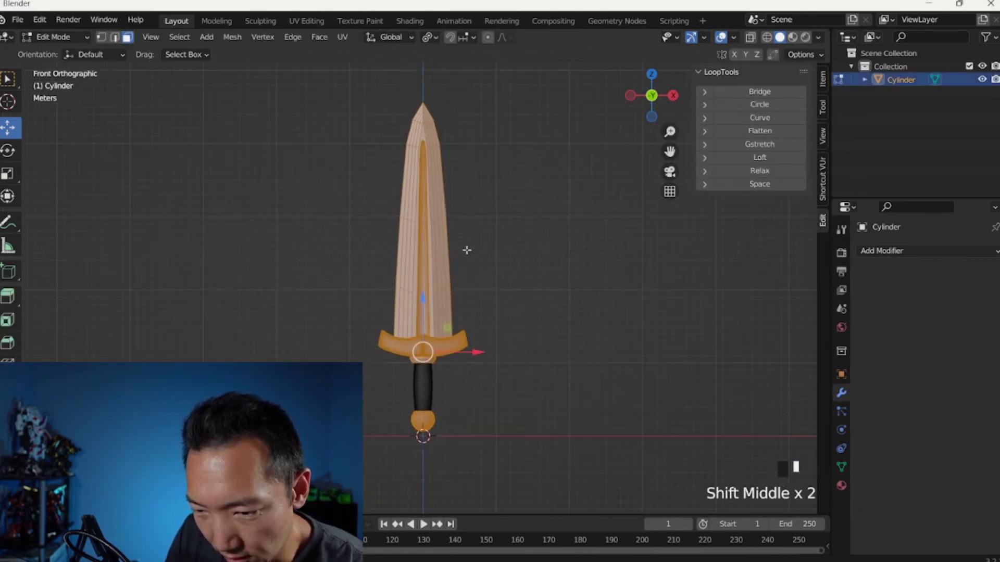
key("Tab")
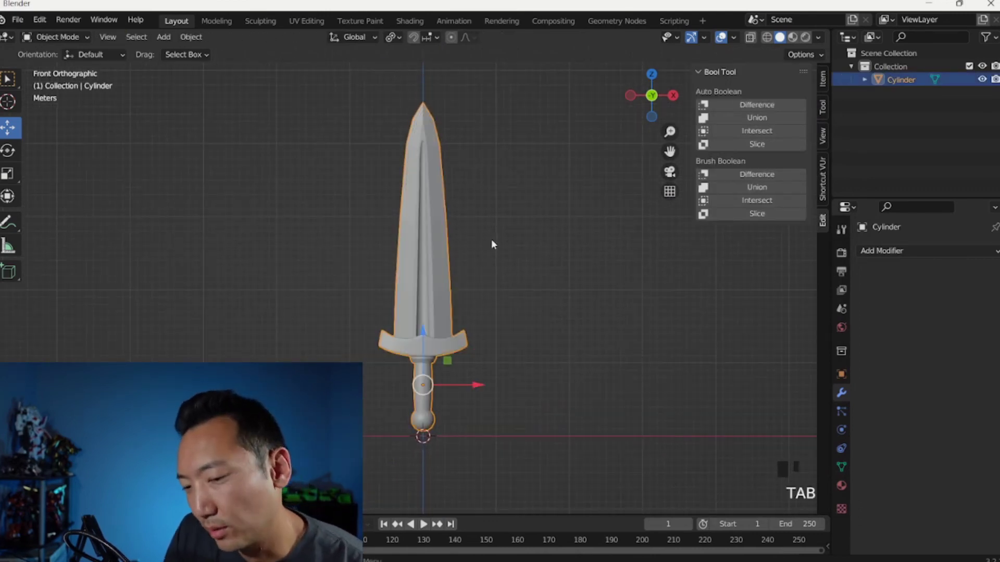
key("Tab")
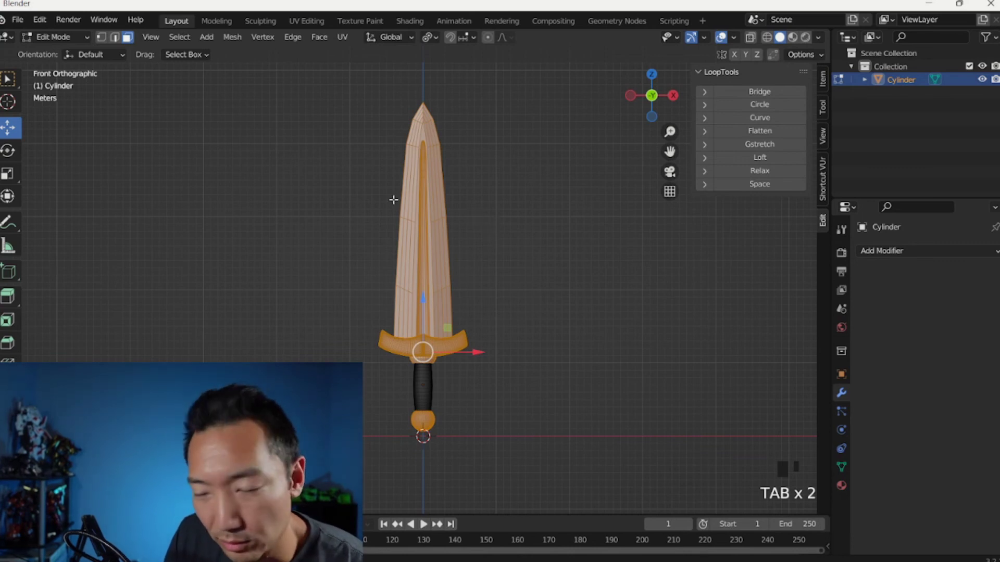
key("Tab")
key("Tab")
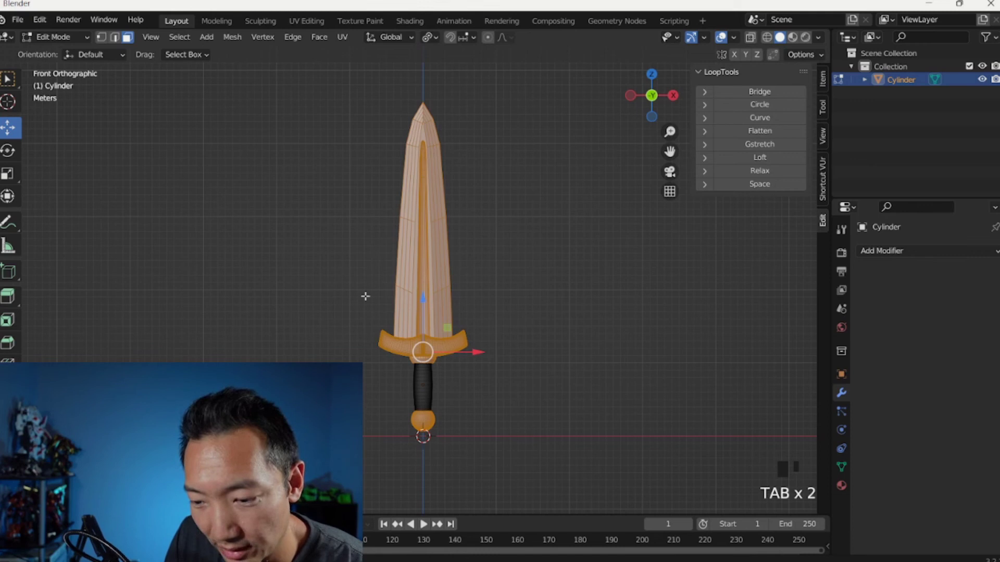
key("Tab")
- Import Broadsword.stl from the Soldier folder as a new STL object
left_click(19, 18)
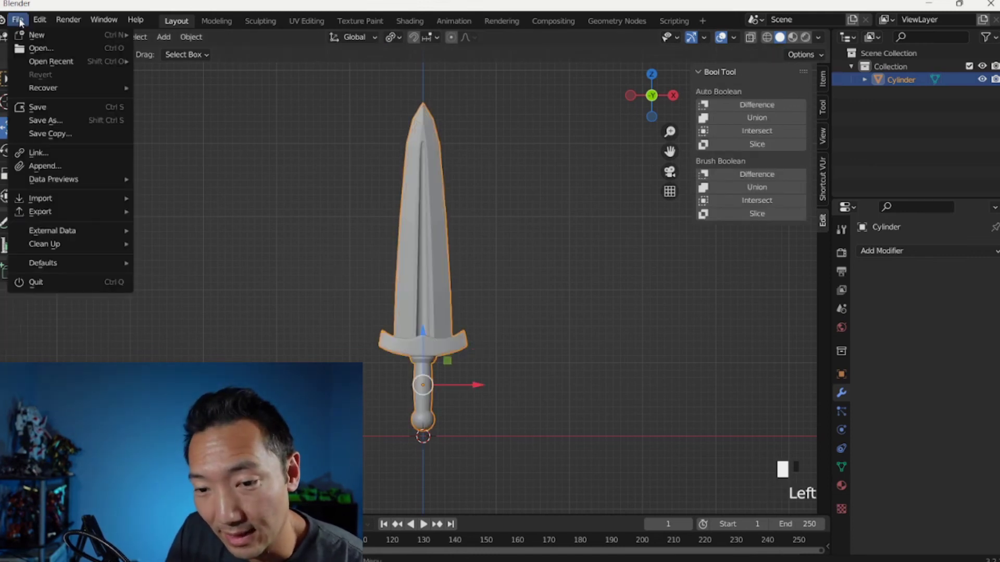
mouse_move(46, 198)
left_click(184, 304)
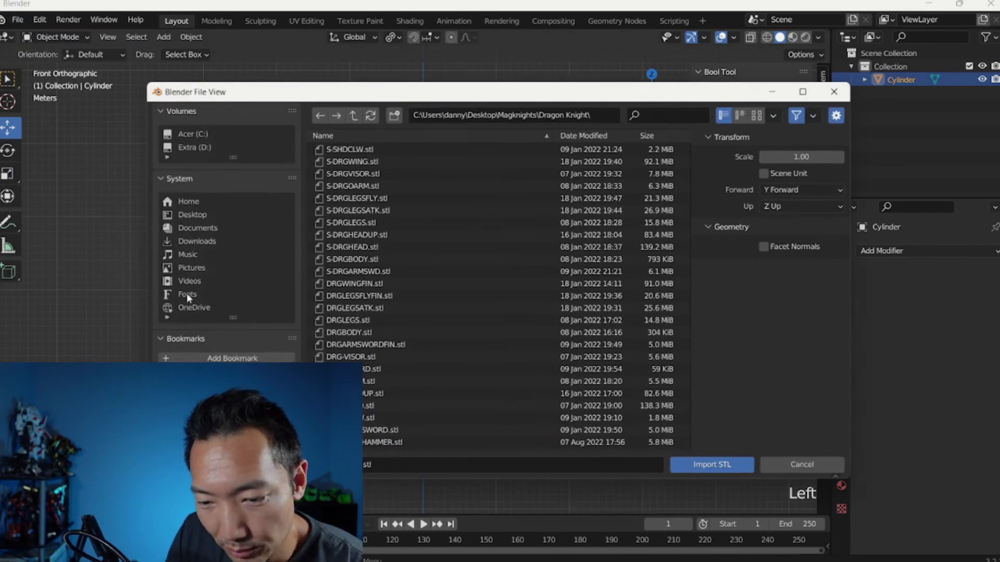
key("BackSpace")
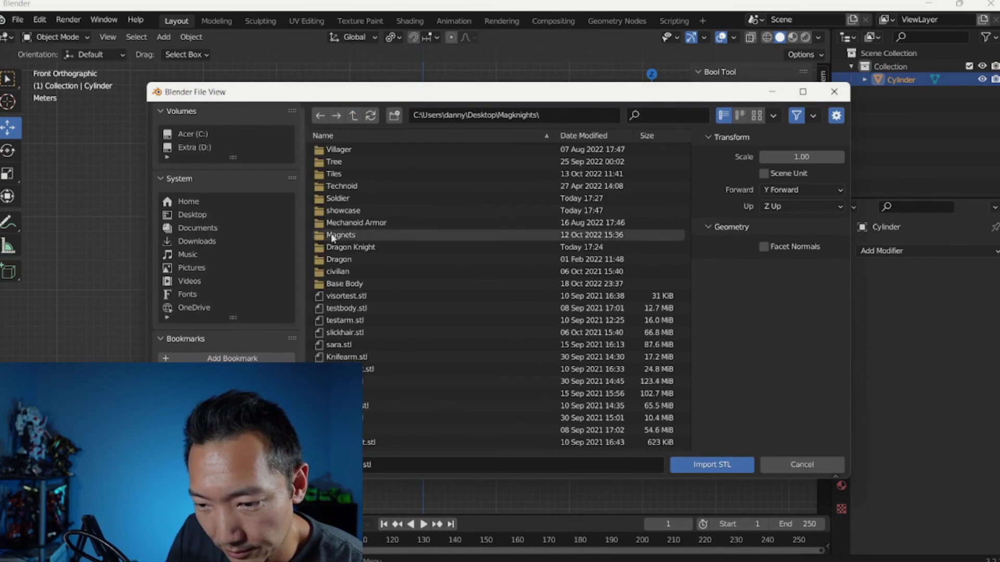
left_click(337, 199)
double_click(337, 198)
left_click(351, 198)
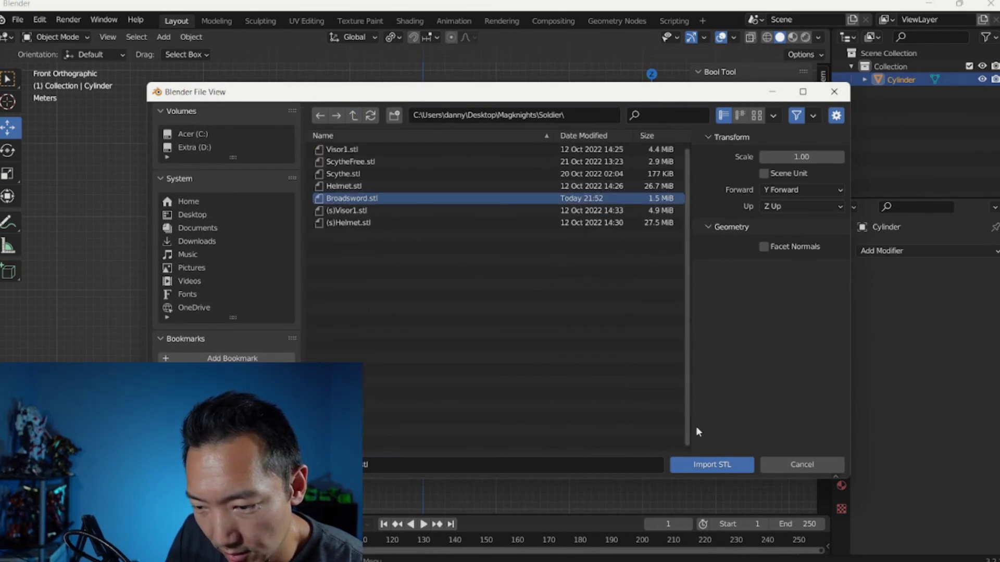
left_click(712, 465)
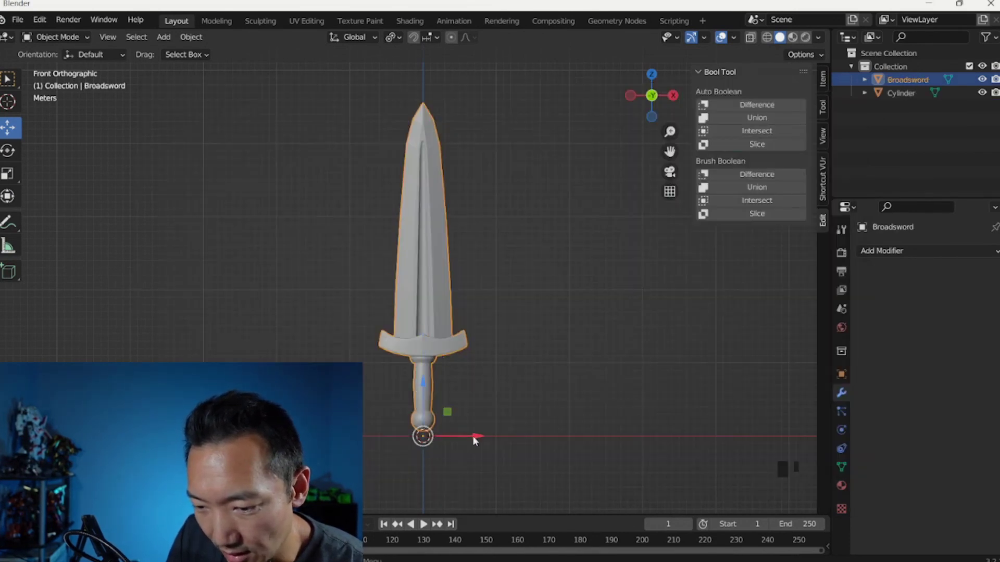
- Move the imported Broadsword left of the original and compare both meshes in Edit Mode
left_click_drag(474, 439, 365, 438)
key("Tab")
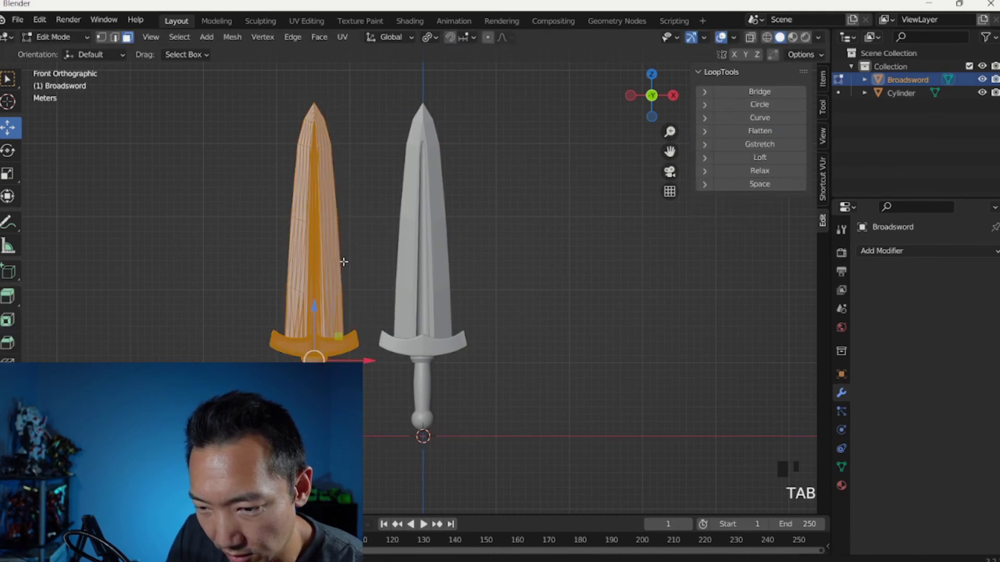
key("Tab")
left_click(421, 264)
key("Tab")
key("Tab")
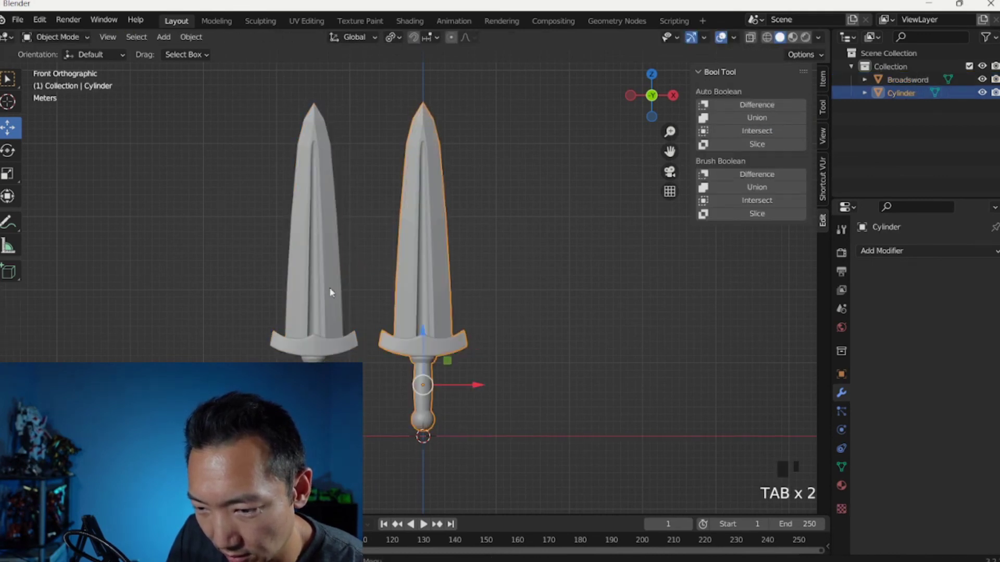
left_click(338, 297)
key("Tab")
- Recentre and orbit into a perspective view of the blade, back in Object Mode
middle_click_drag(335, 252, 401, 267, "shift")
scroll(400, 267, "up", 5)
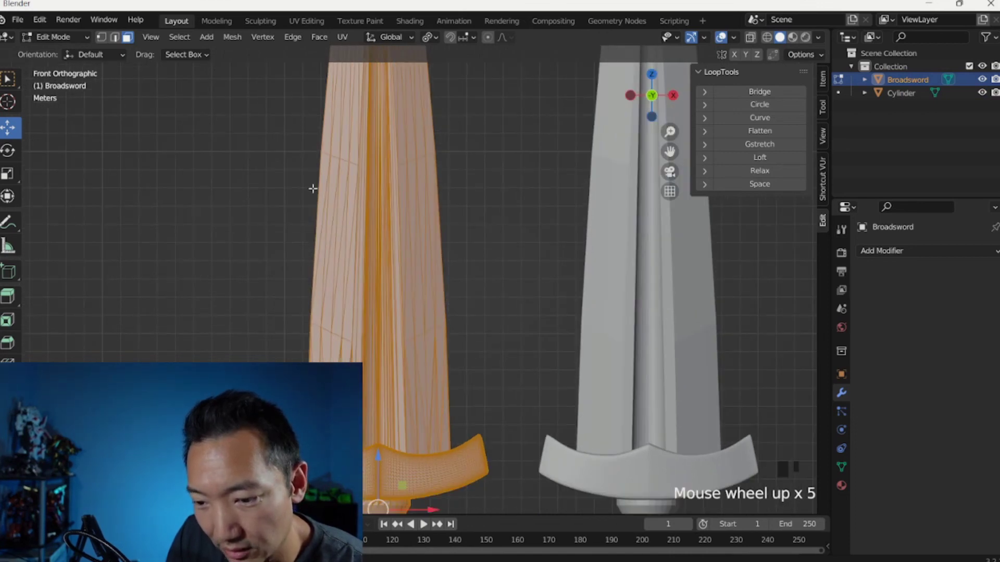
middle_click_drag(437, 307, 427, 219)
key("Tab")
- Zoom onto the blade tip and orbit around it, toggling the mesh wireframe on and off
scroll(412, 174, "up", 3)
middle_click_drag(413, 178, 422, 308, "shift")
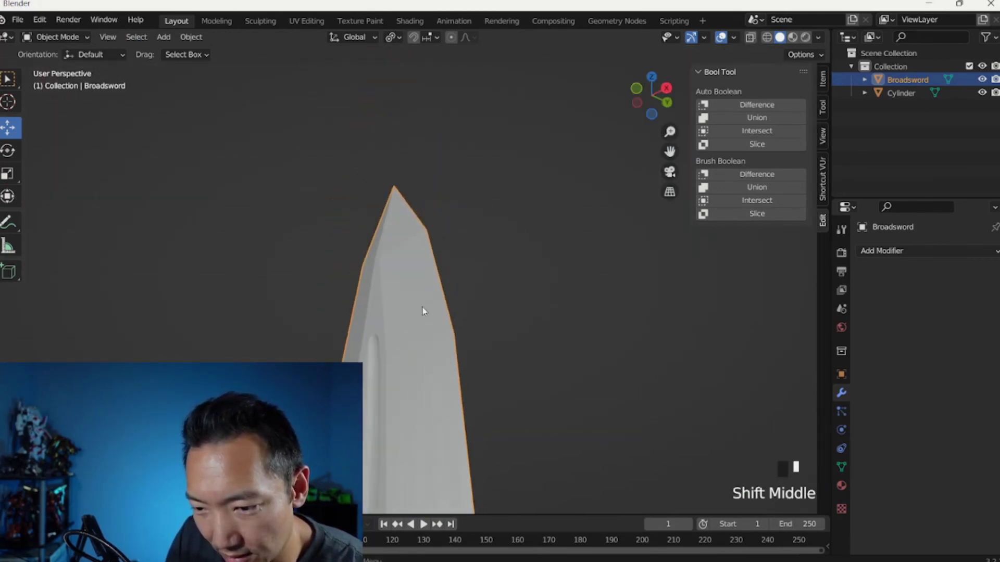
scroll(420, 252, "up", 1)
middle_click_drag(420, 252, 413, 218)
key("Tab")
key("Tab")
middle_click_drag(434, 171, 437, 219)
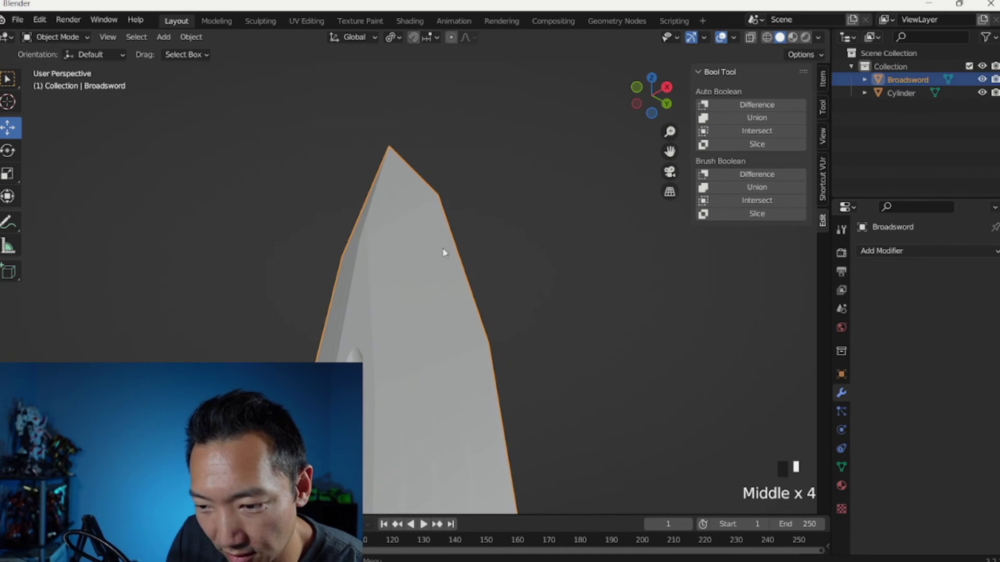
key("Tab")
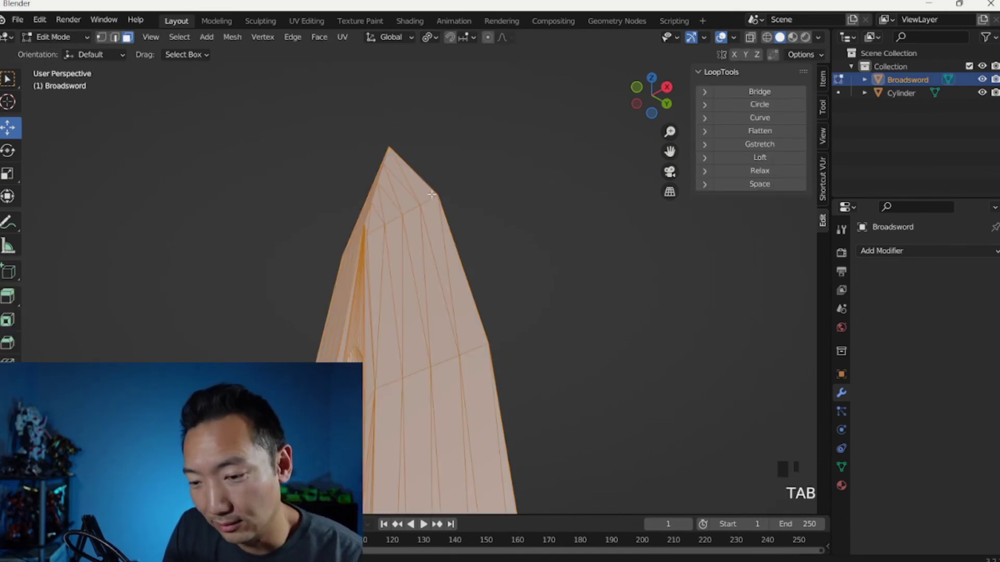
key("Tab")
- Orbit to see the whole tip, finishing in Edit Mode to view its faces
middle_click_drag(475, 339, 473, 267)
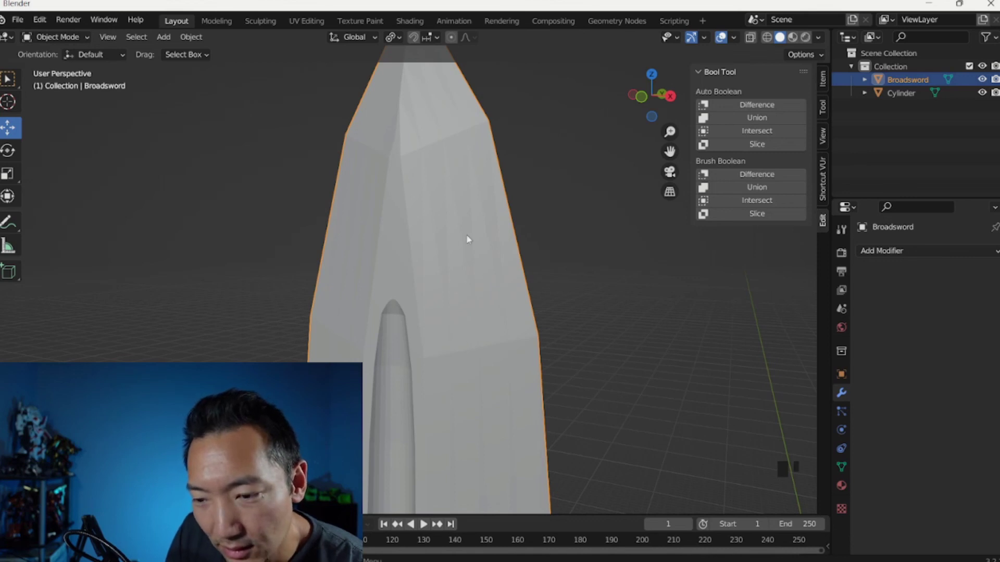
middle_click_drag(467, 239, 501, 241)
key("Tab")
key("Tab")
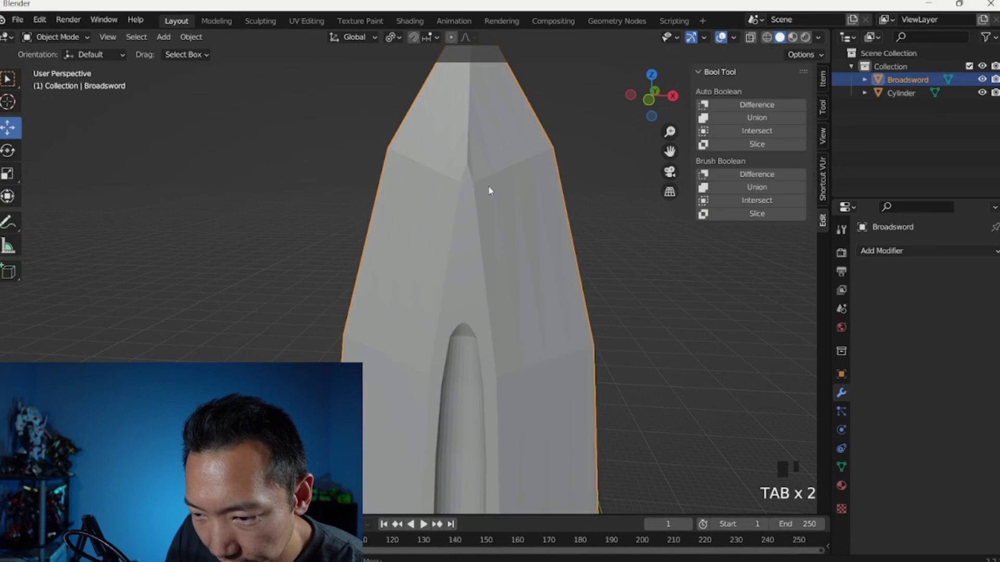
middle_click_drag(489, 191, 404, 218)
key("Tab")
scroll(451, 195, "up", 2)
key("Tab")
scroll(397, 224, "up", 2)
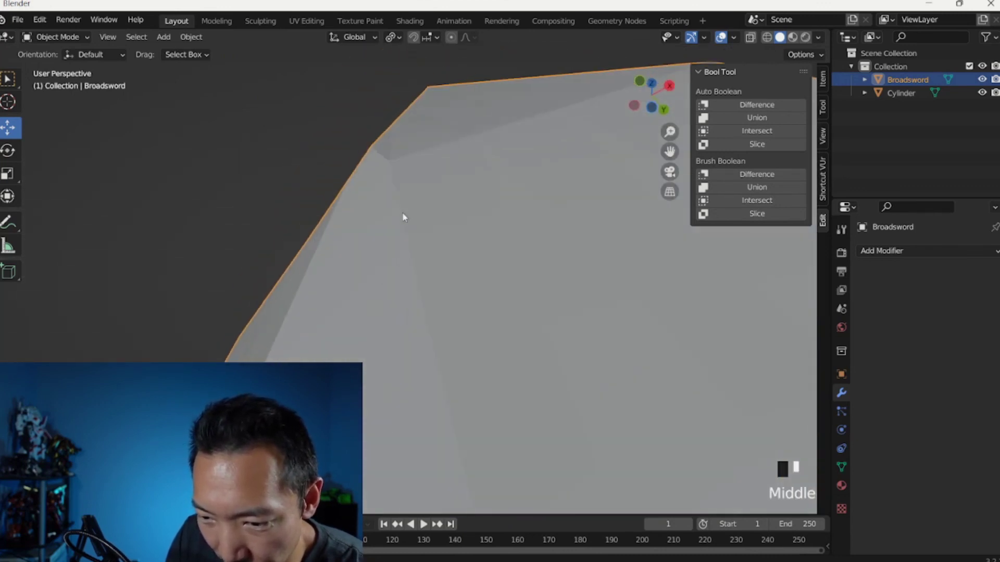
- Orbit around the Broadsword's blade tip, switching into Edit Mode to see its faces
middle_click_drag(399, 150, 438, 226)
key("Tab")
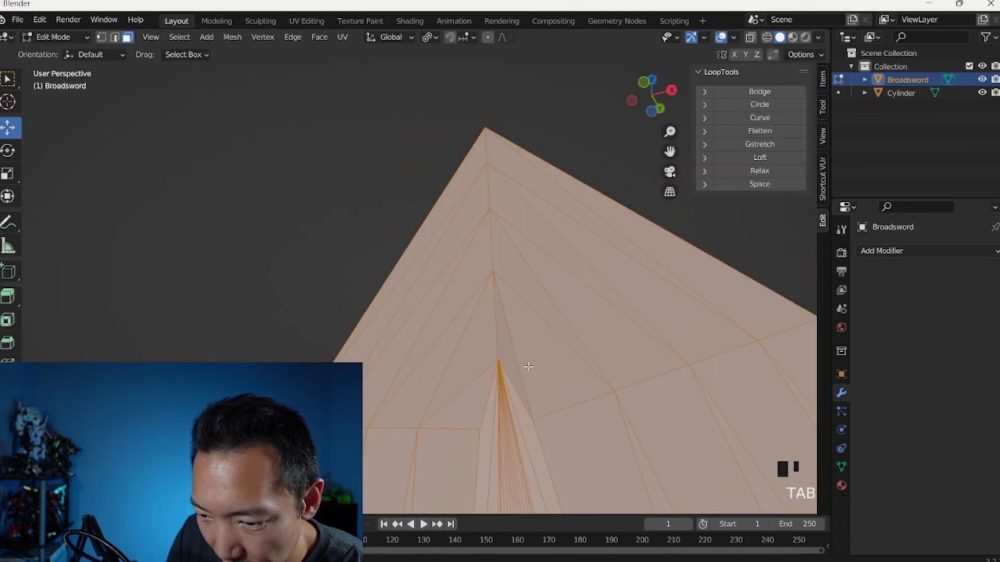
key("Tab")
middle_click_drag(535, 382, 424, 220)
key("Tab")
key("Tab")
middle_click_drag(394, 155, 392, 180)
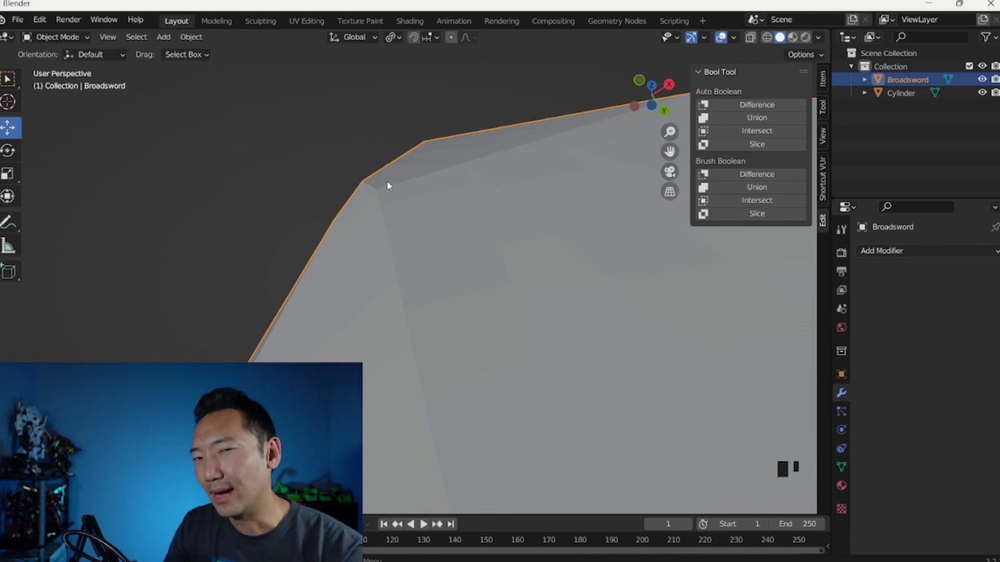
middle_click_drag(393, 177, 404, 214)
key("Tab")
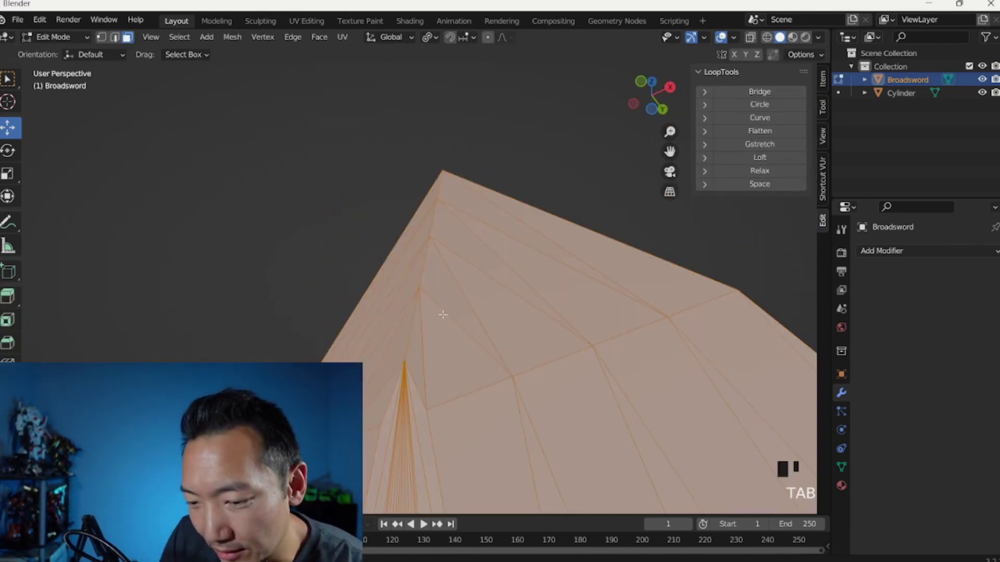
middle_click_drag(442, 328, 463, 315)
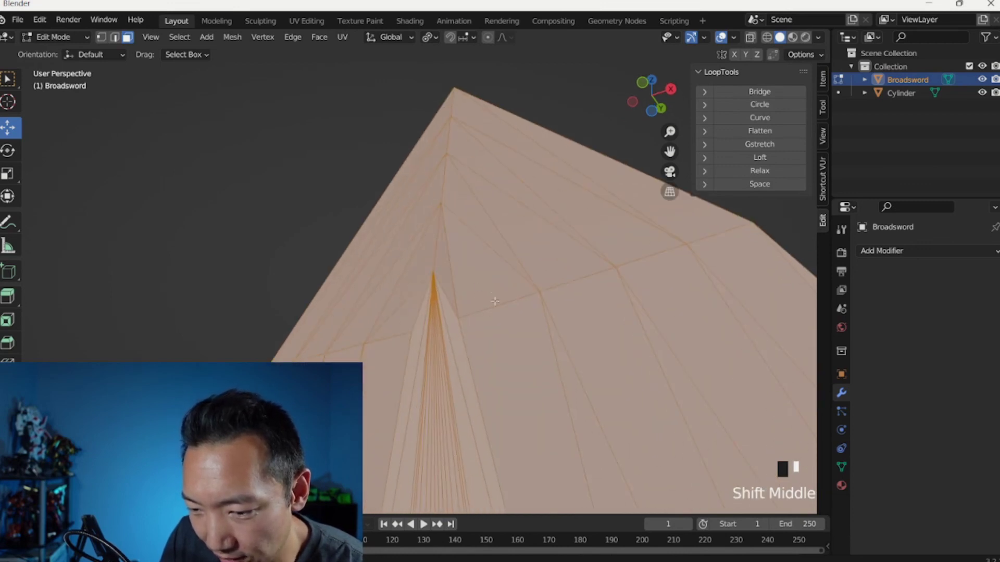
- Select the triangle and thin sliver faces where the fuller meets the tip
left_click(499, 308)
left_click(481, 276)
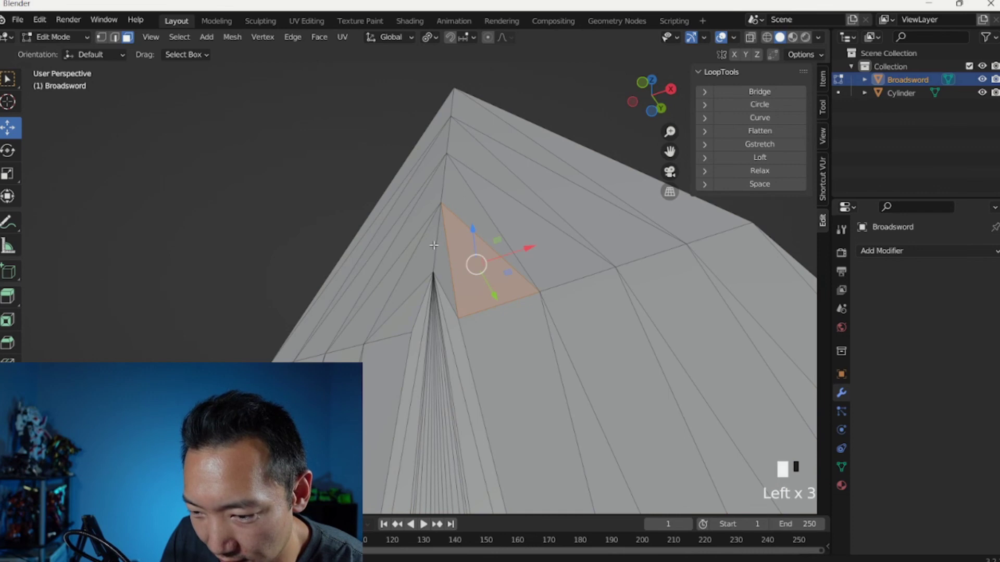
left_click(414, 268)
key("Tab")
key("Tab")
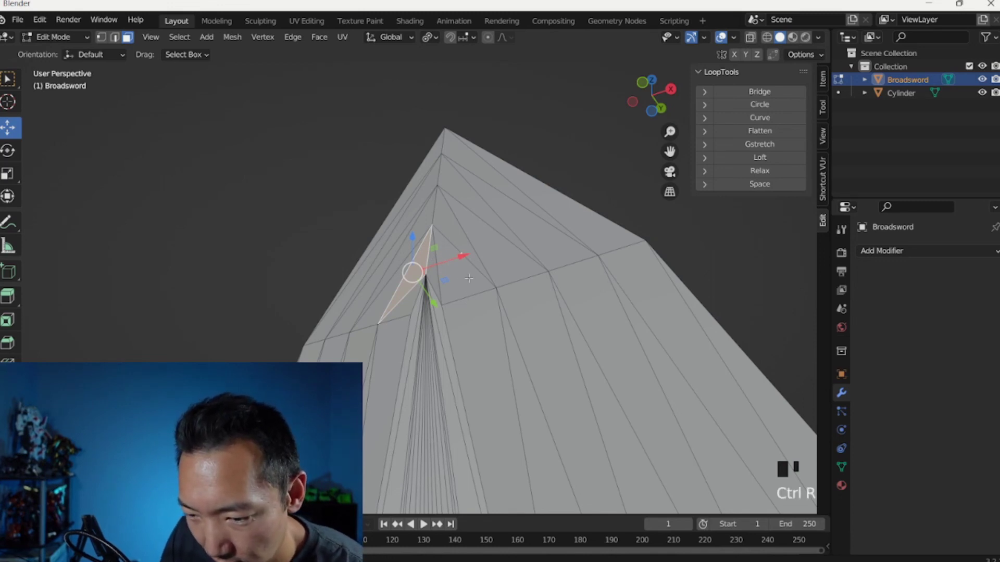
- Zoom out to the shaded Object Mode view and orbit toward the second blade
scroll(560, 150, "down", 3)
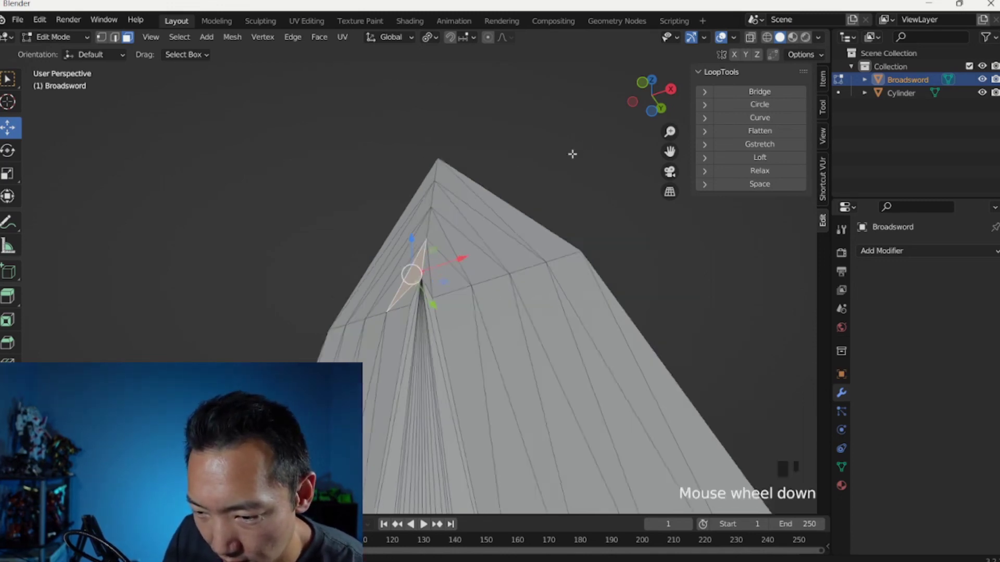
key("Tab")
middle_click_drag(547, 280, 525, 291)
scroll(288, 281, "down", 2)
middle_click_drag(288, 281, 390, 270)
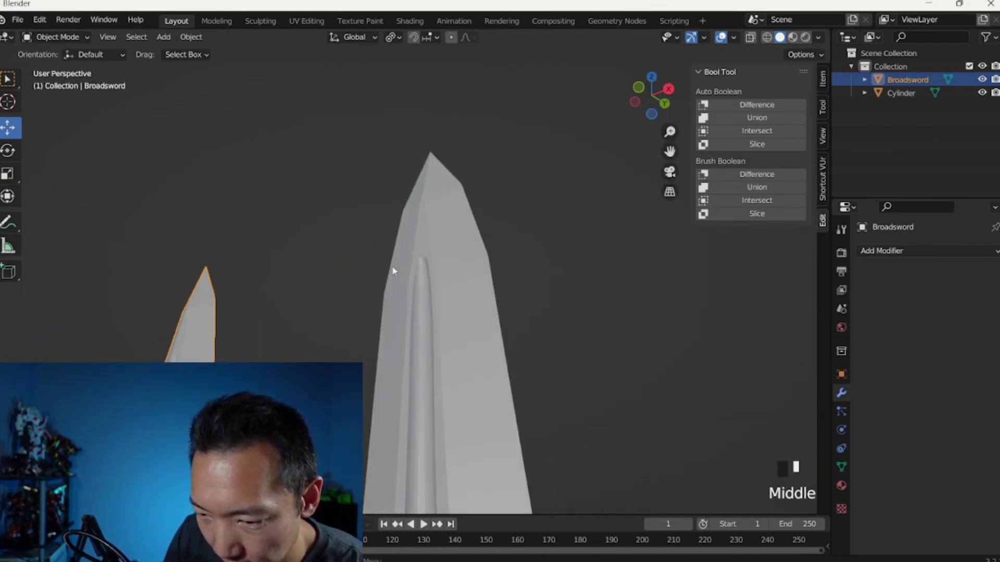
- Inspect the Cylinder blade's tip topology in Edit Mode, then leave editing
left_click(448, 273)
key("Tab")
scroll(461, 264, "up", 3)
middle_click_drag(460, 264, 408, 220, "shift")
scroll(473, 257, "up", 2)
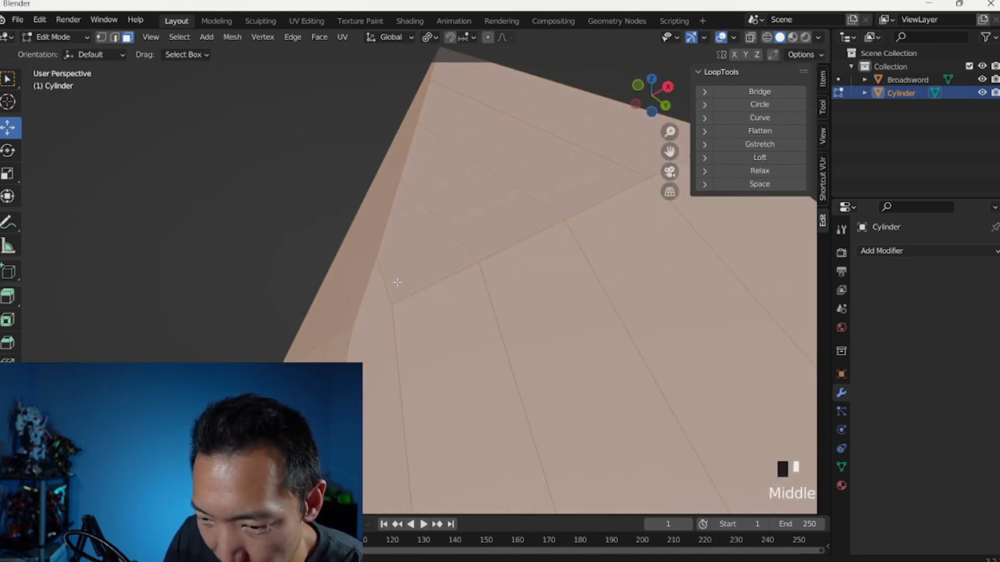
scroll(384, 281, "down", 2)
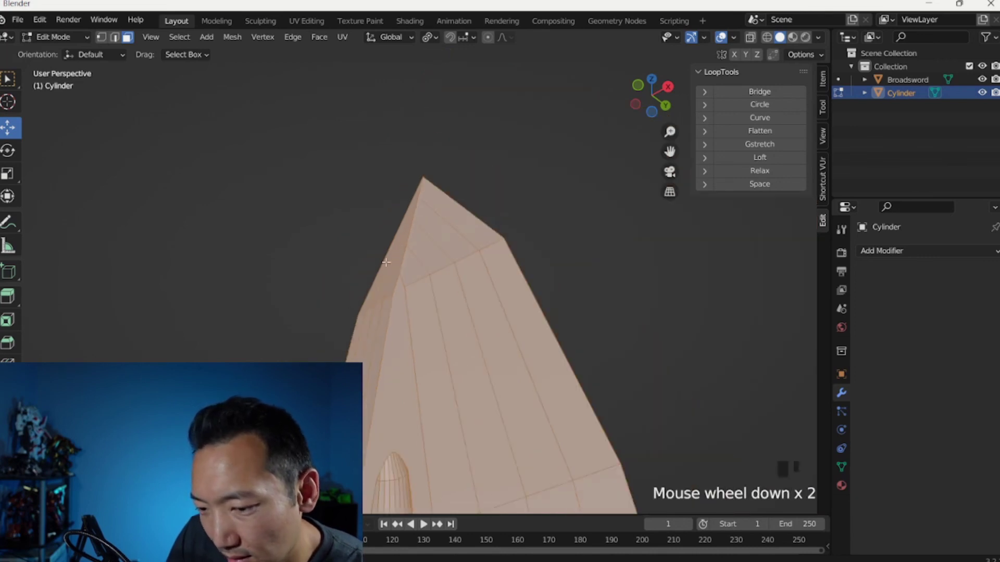
middle_click_drag(331, 298, 384, 318, "shift")
left_click(416, 332)
key("Tab")
- Inspect the Broadsword's tip faces in Edit Mode from a flatter angle
left_click(406, 328)
key("Tab")
scroll(396, 333, "up", 4)
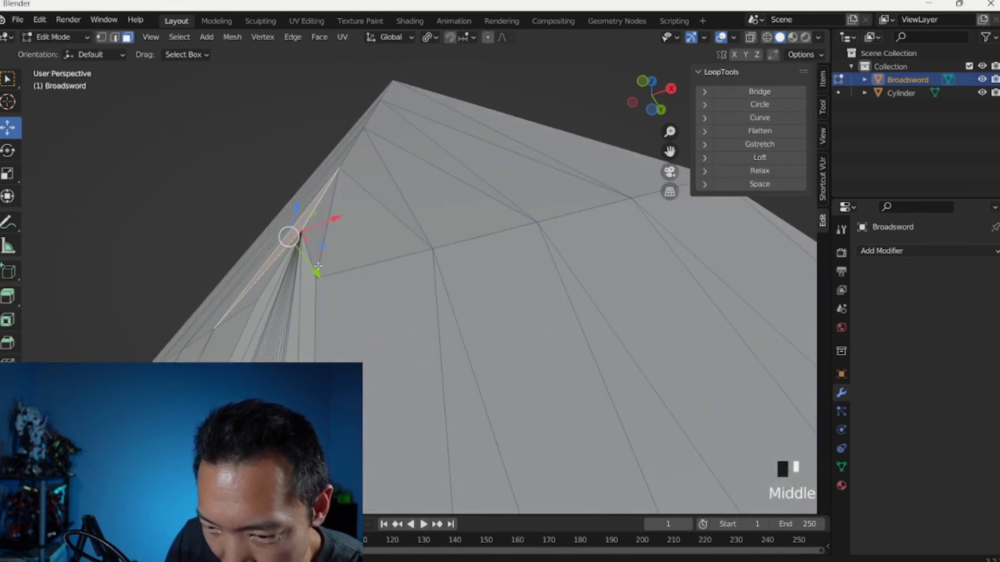
middle_click_drag(329, 181, 376, 280)
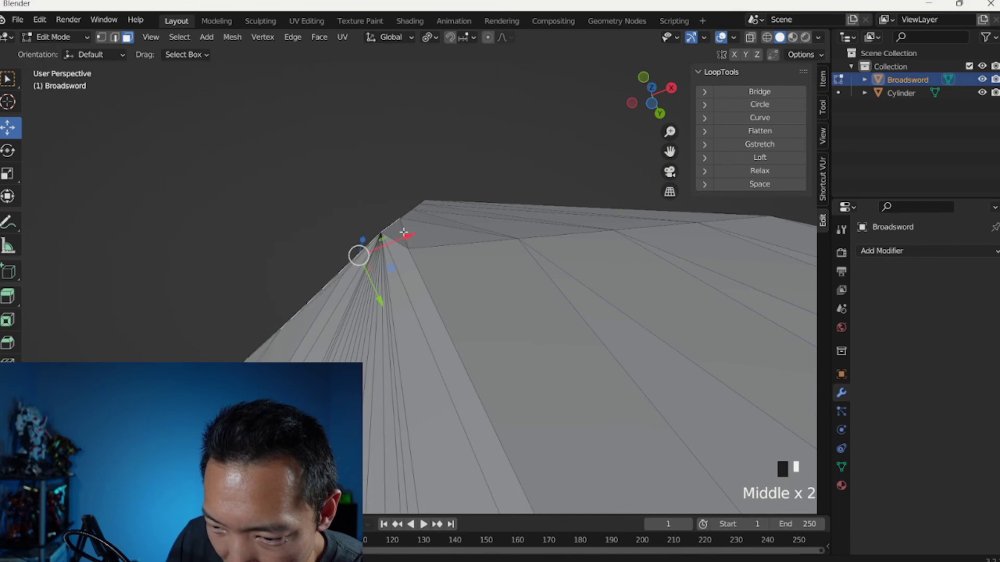
middle_click_drag(404, 232, 454, 339)
scroll(418, 287, "down", 3)
- Return to Object Mode and frame both blades side by side
key("Tab")
scroll(455, 344, "down", 3)
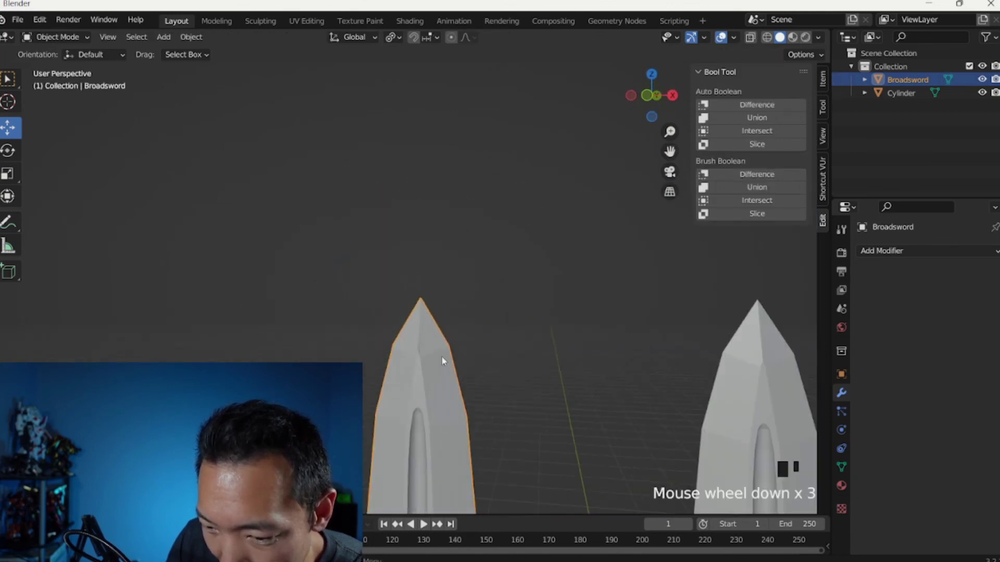
middle_click_drag(548, 353, 485, 351, "shift")
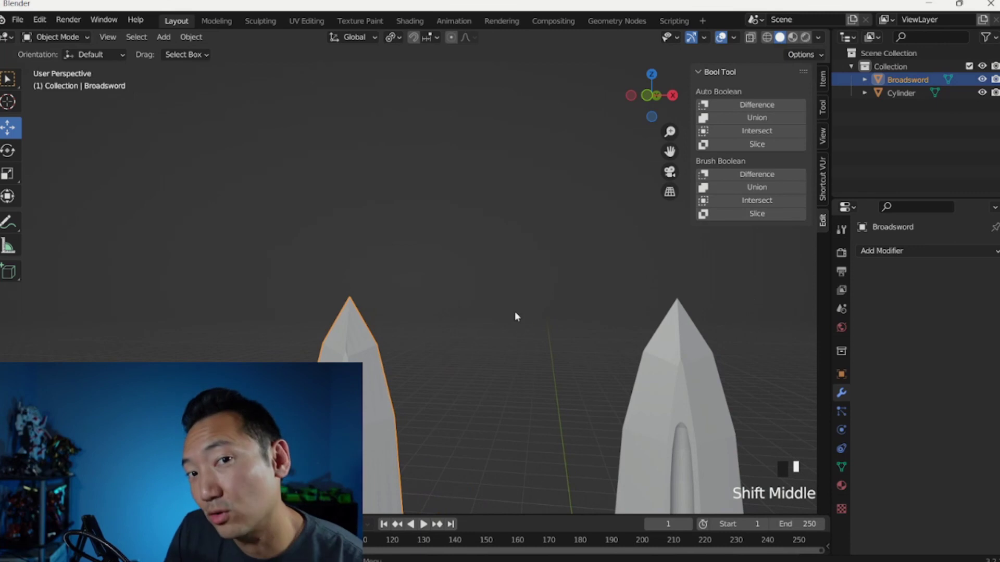
middle_click_drag(515, 316, 463, 312, "shift")
- In the Cylinder's Edit Mode, add an unslid Ctrl+R edge loop beside the fuller toward the tip
middle_click_drag(517, 347, 424, 318, "shift")
left_click(424, 319)
key("Tab")
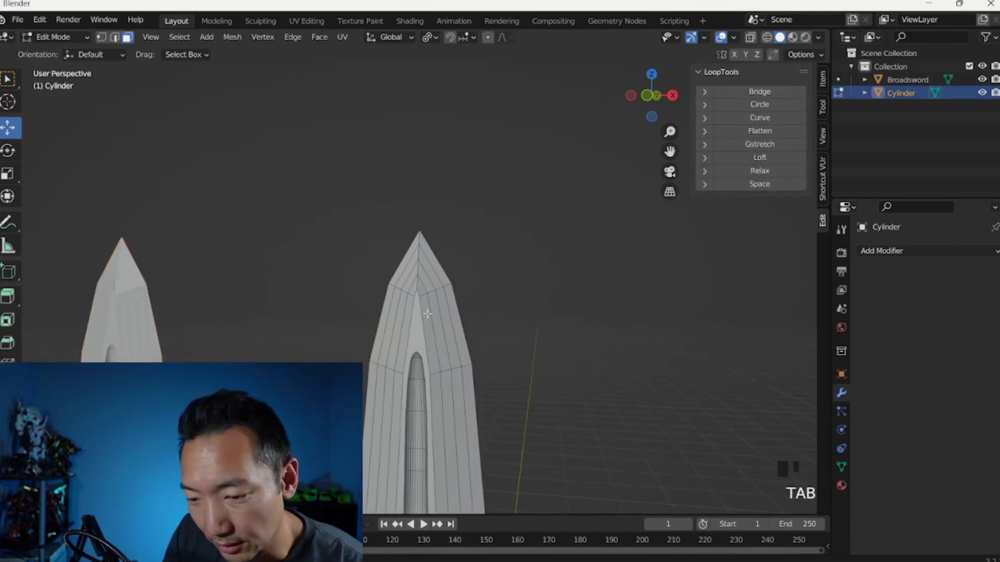
scroll(466, 352, "up", 6)
scroll(465, 352, "down", 1)
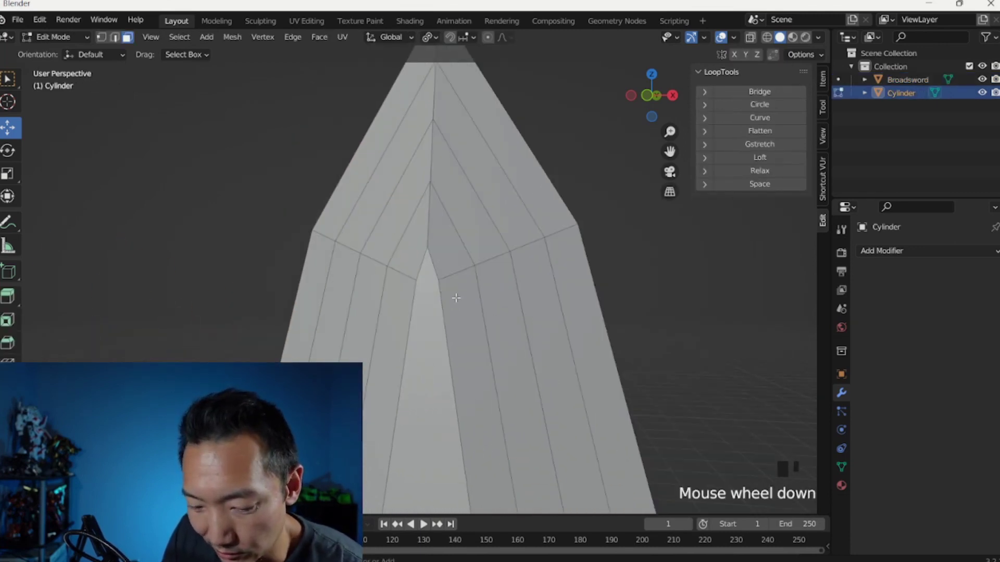
key("ctrl+r")
left_click(435, 224)
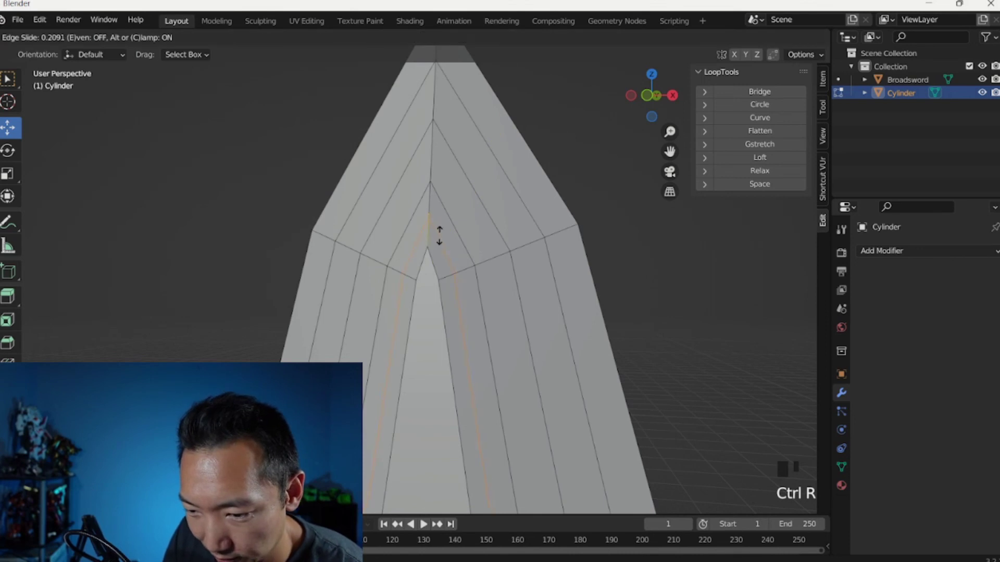
right_click(484, 215)
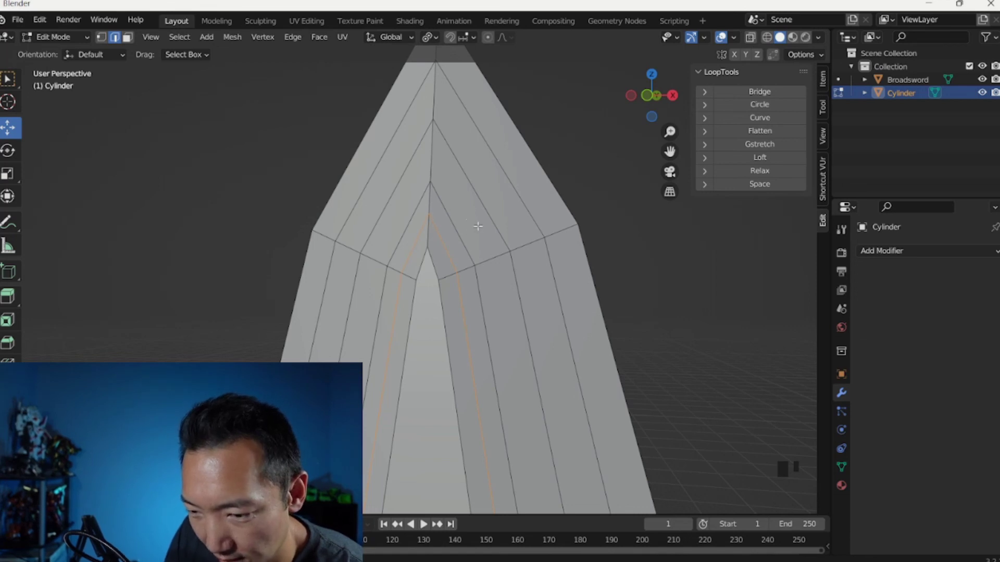
scroll(478, 226, "down", 6)
middle_click_drag(337, 245, 413, 219, "shift")
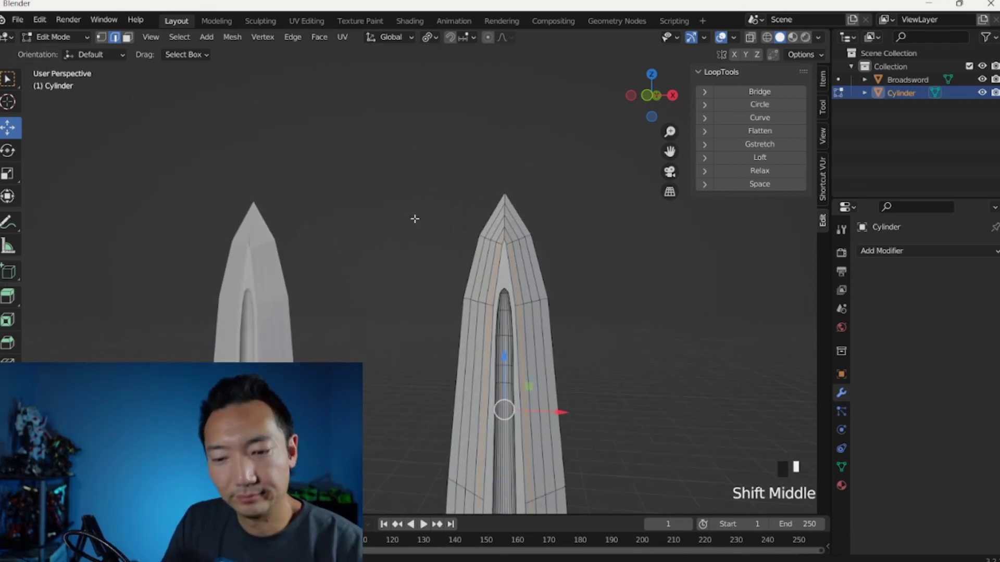